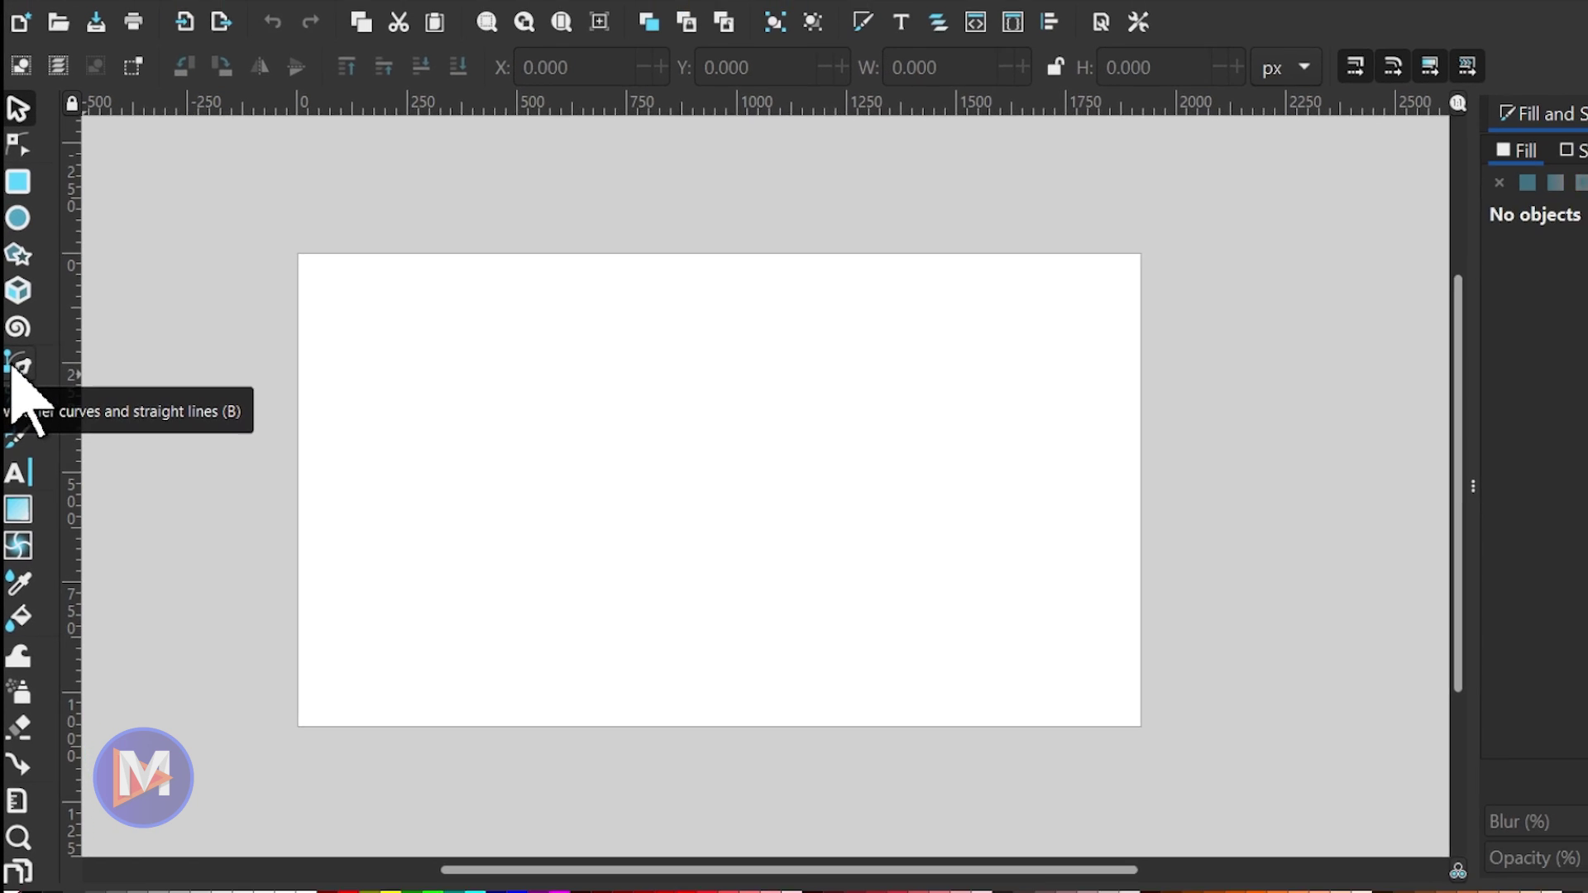
Step: Draw a straight two-node horizontal path across the left and middle of the page with the Bezier tool
{"action": "left_click", "coordinate": [22, 359]}
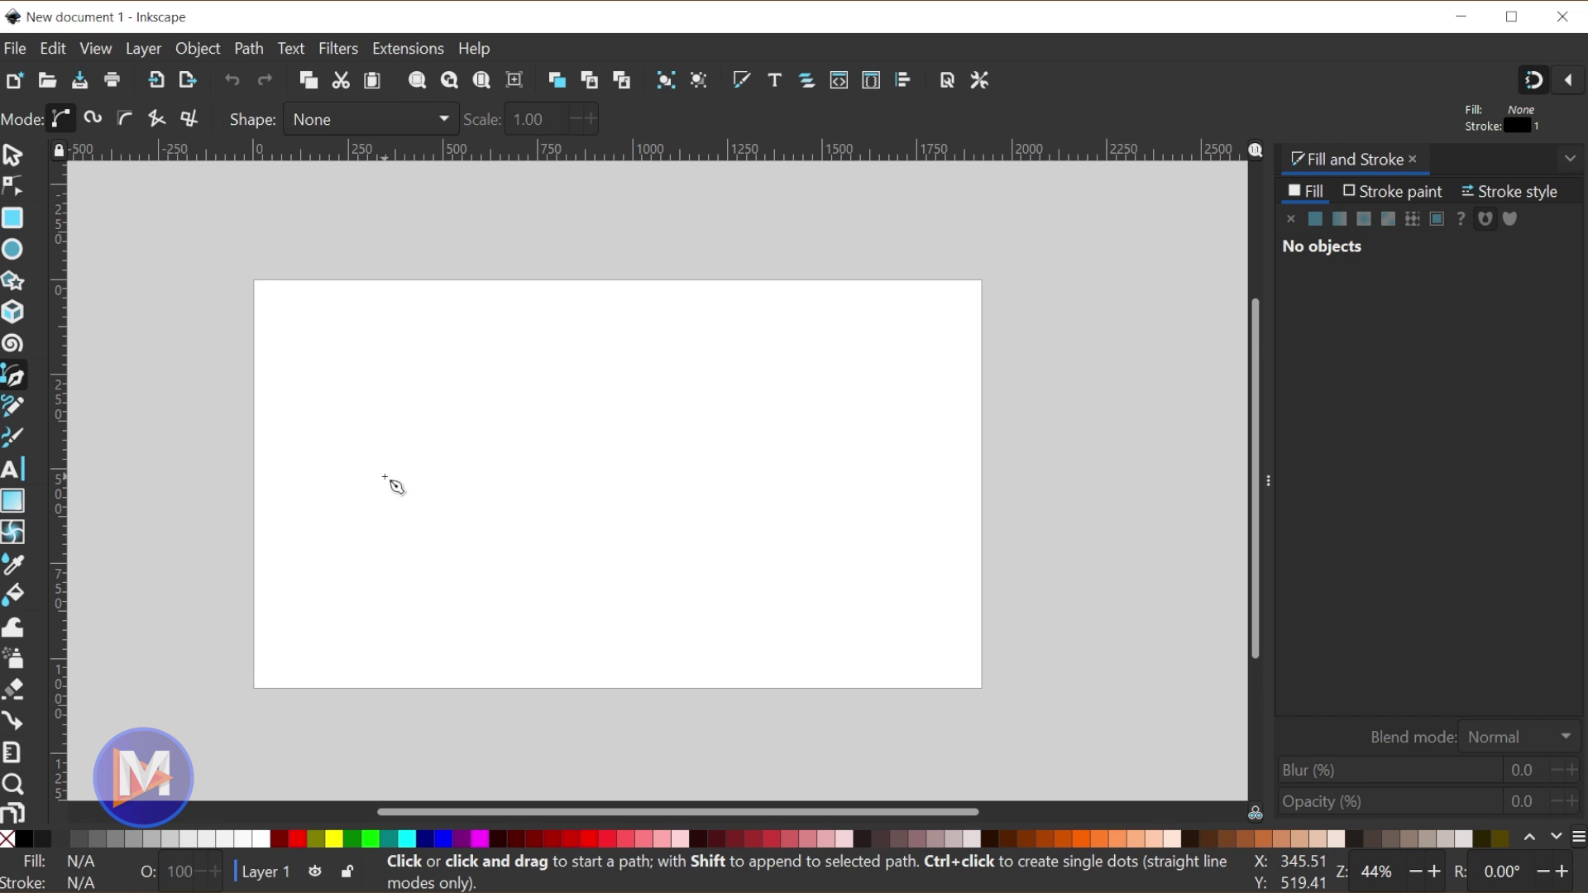
{"action": "left_click", "coordinate": [365, 441]}
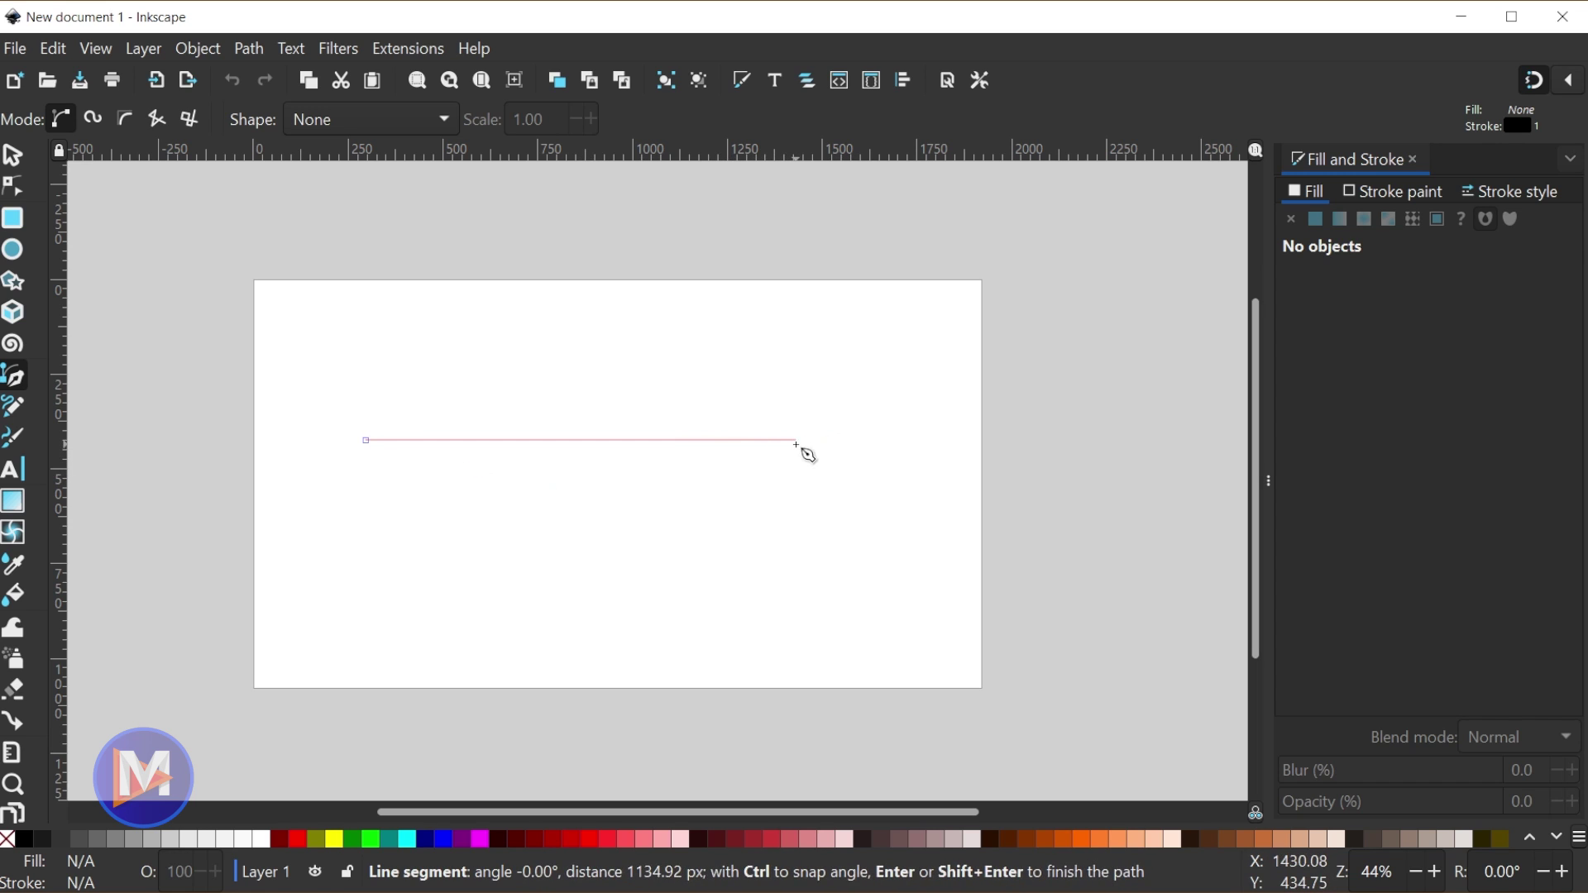
{"action": "left_click", "coordinate": [791, 441]}
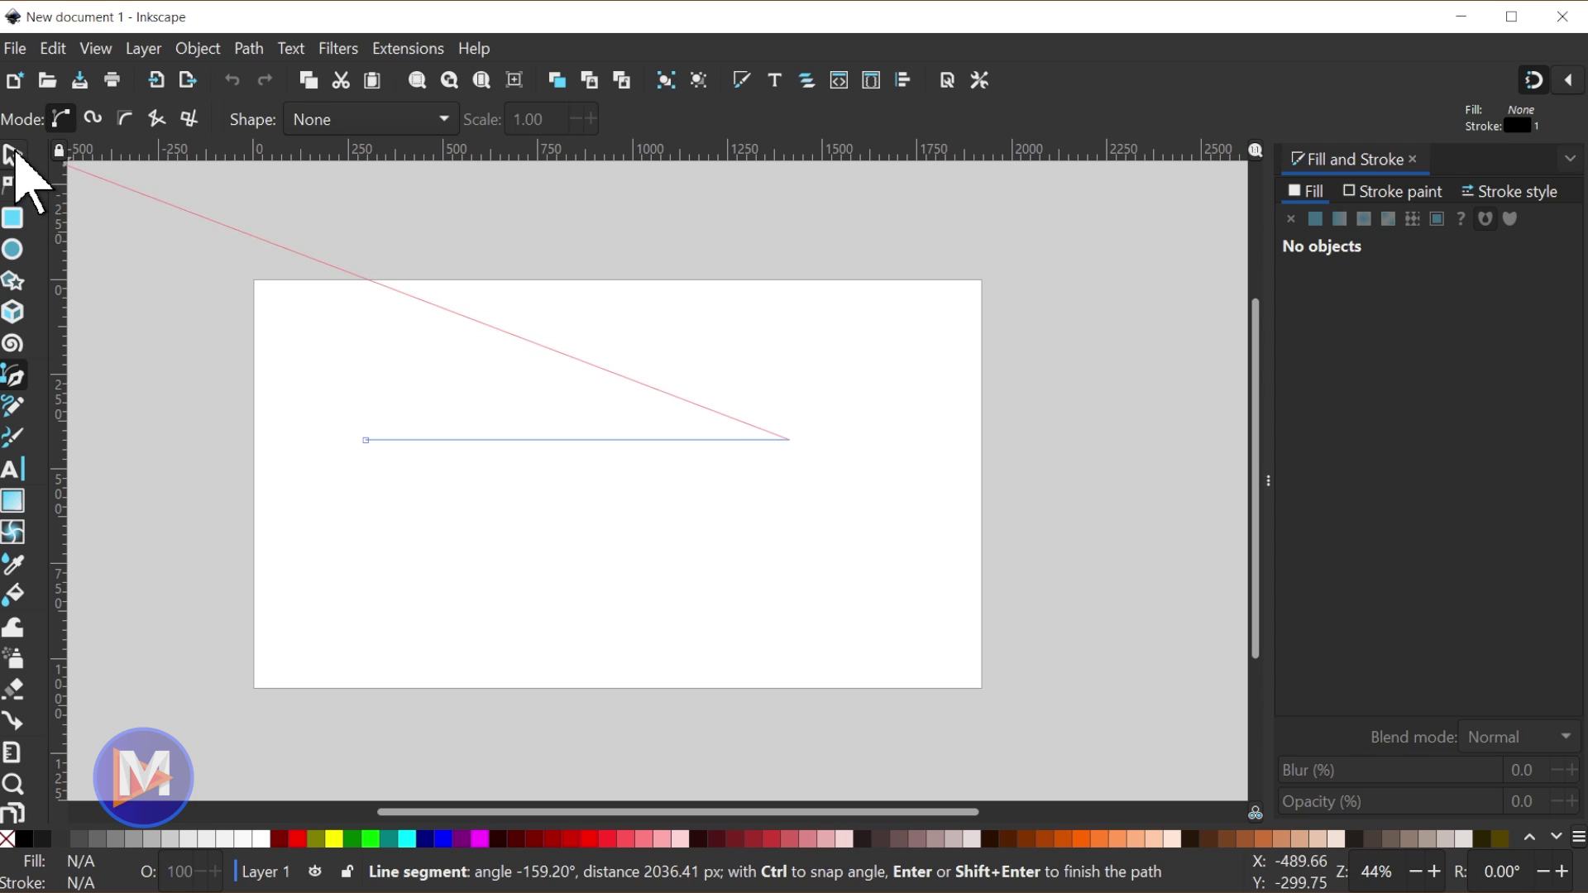
{"action": "left_click", "coordinate": [13, 156]}
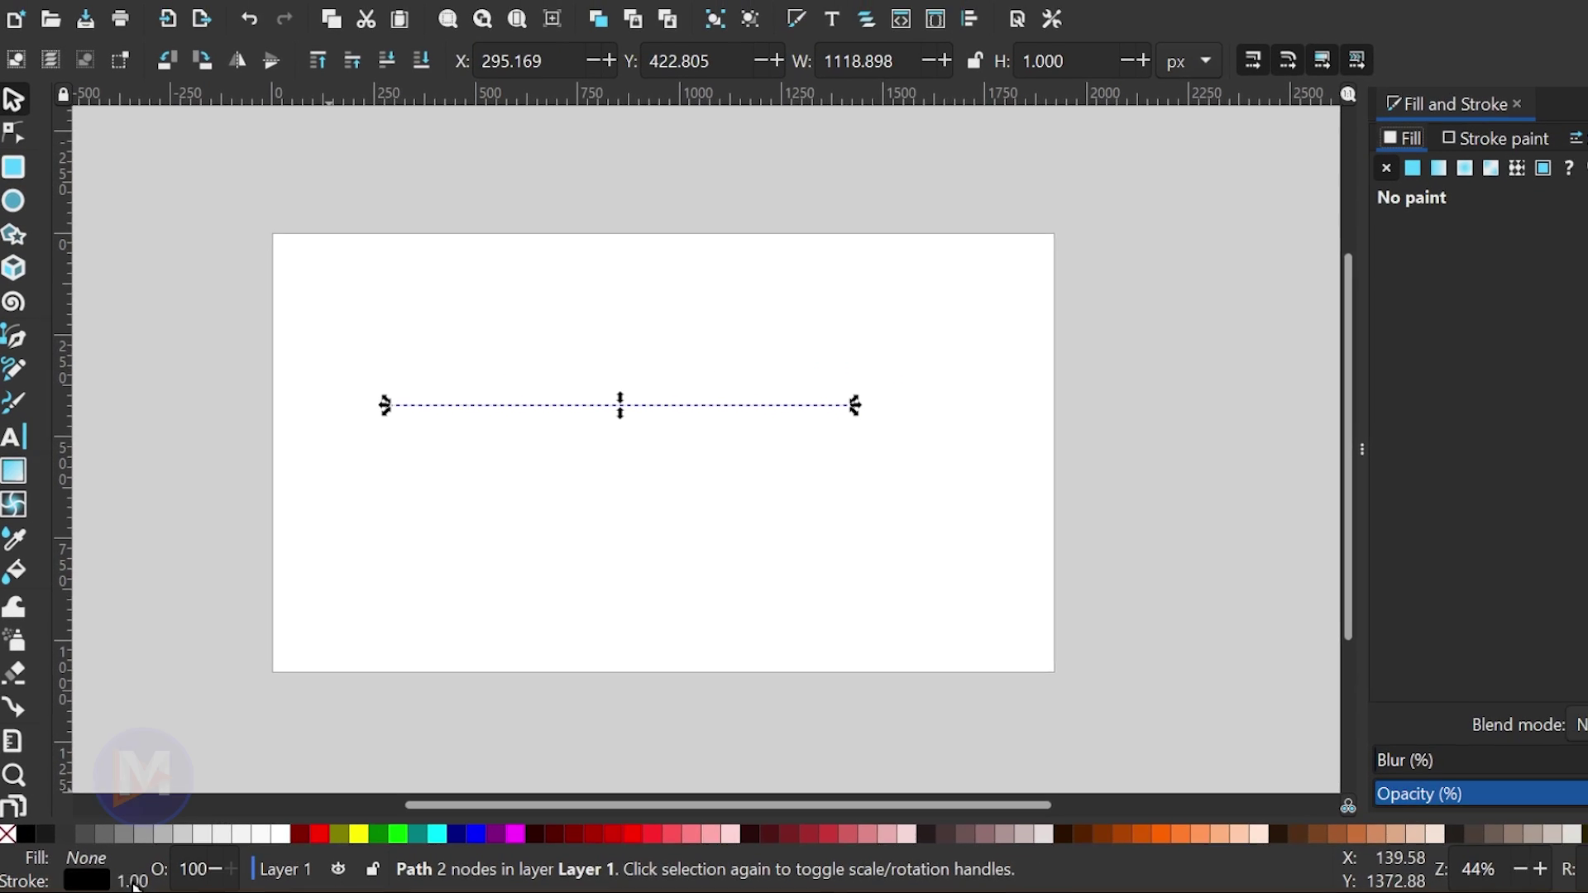
Step: Set the line's stroke width to 50 px in the Stroke style settings
{"action": "left_click", "coordinate": [133, 883]}
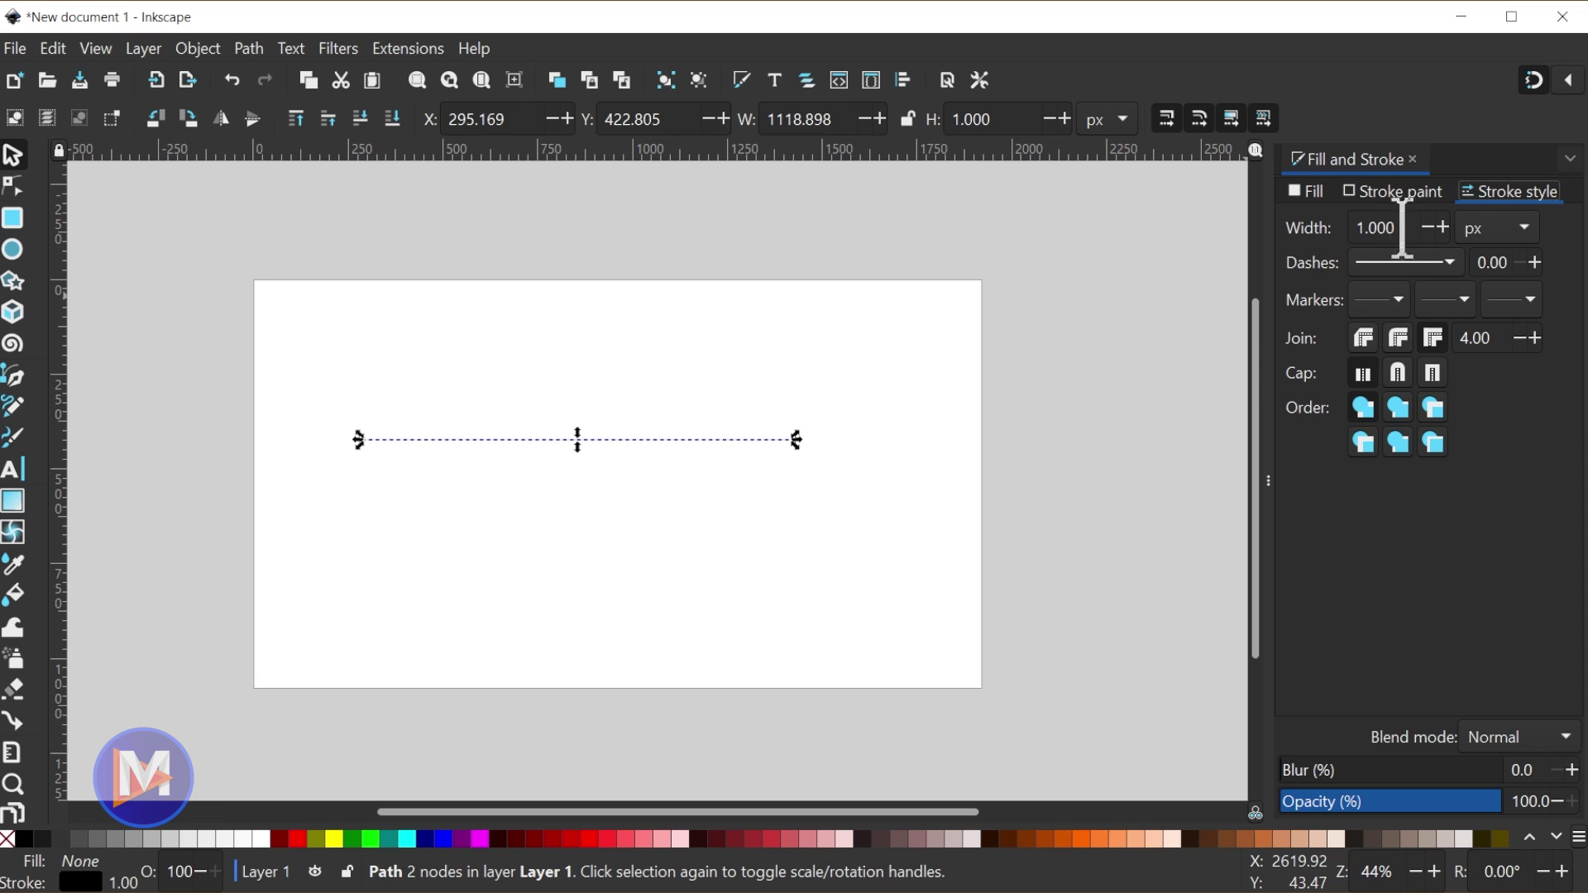
{"action": "left_click_drag", "start_coordinate": [1410, 228], "coordinate": [1353, 229]}
{"action": "type", "text": "50"}
{"action": "key", "text": "Return"}
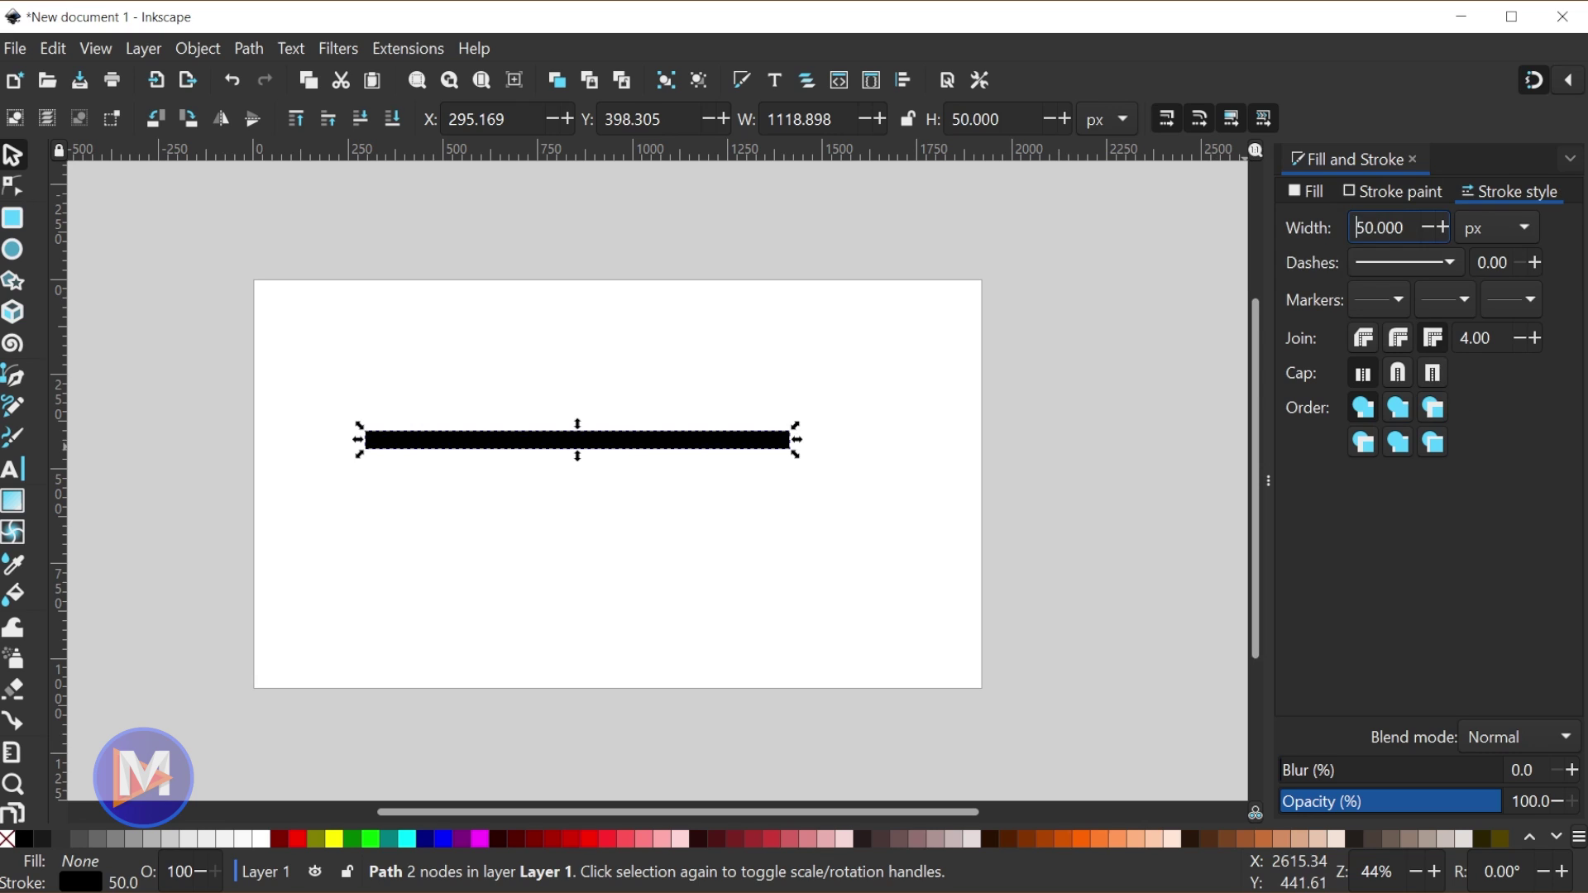
{"action": "left_click", "coordinate": [1501, 234]}
{"action": "left_click", "coordinate": [1515, 234]}
{"action": "left_click", "coordinate": [1419, 264]}
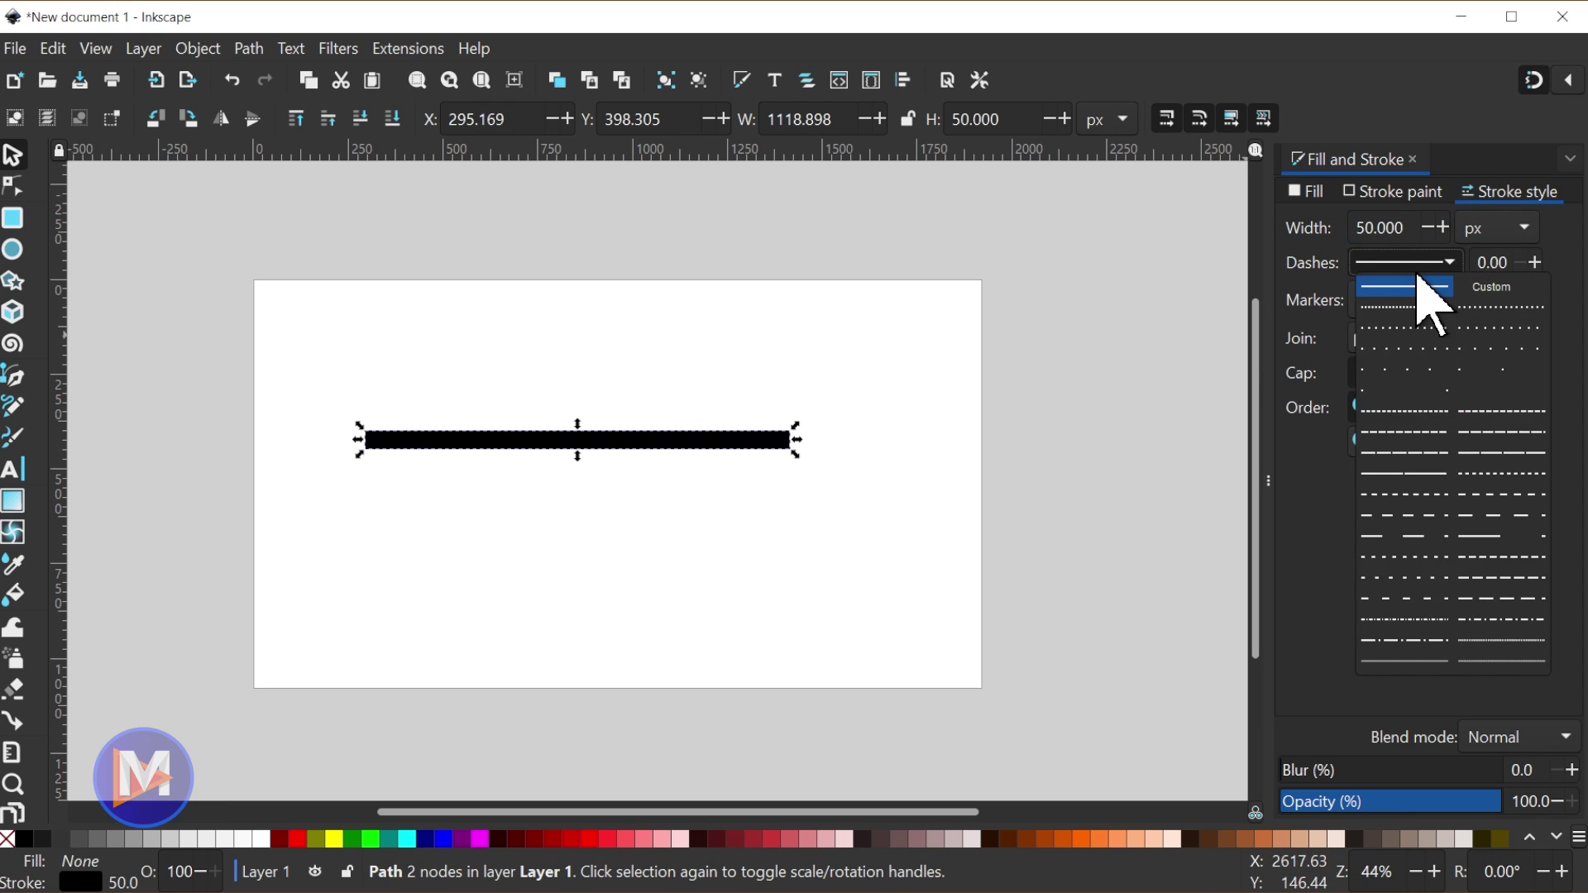
{"action": "left_click", "coordinate": [1424, 432]}
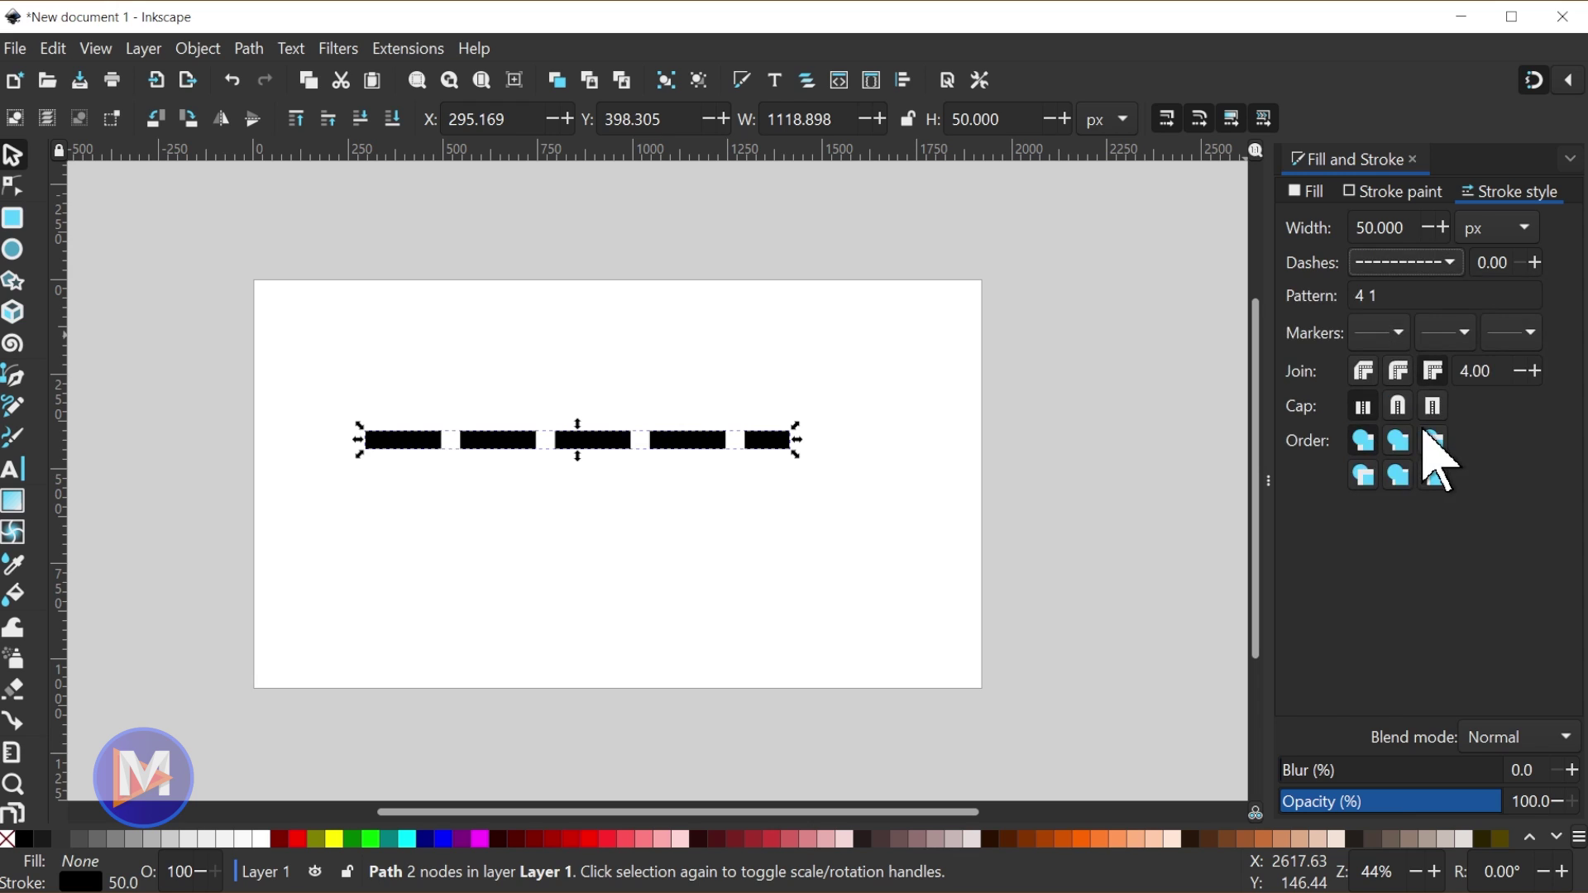
{"action": "left_click", "coordinate": [1445, 264]}
{"action": "left_click", "coordinate": [1439, 349]}
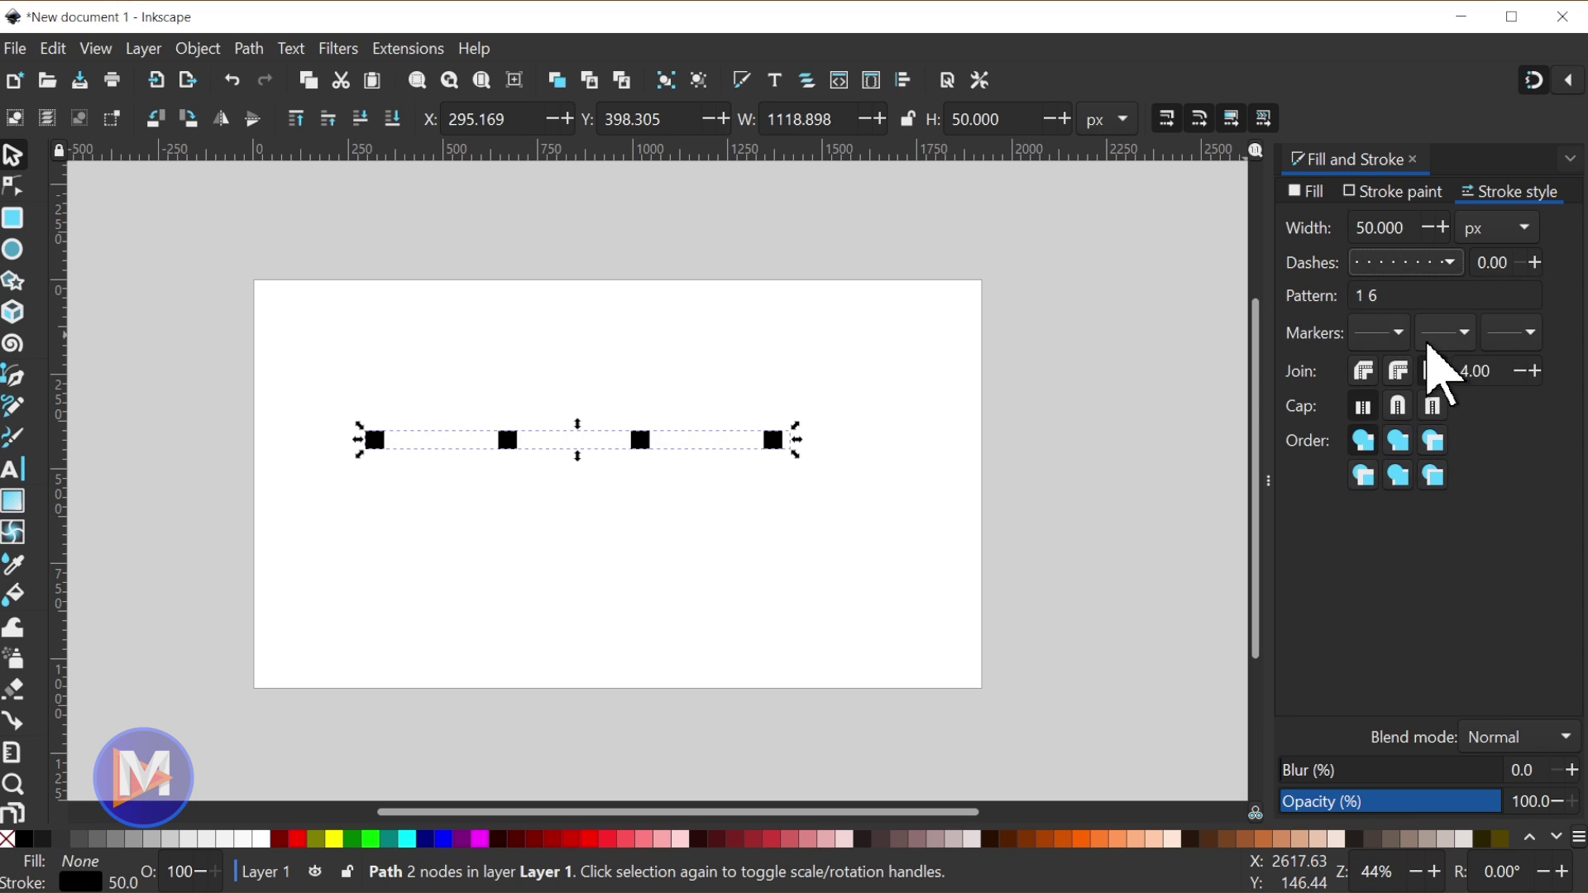
{"action": "left_click", "coordinate": [1436, 266]}
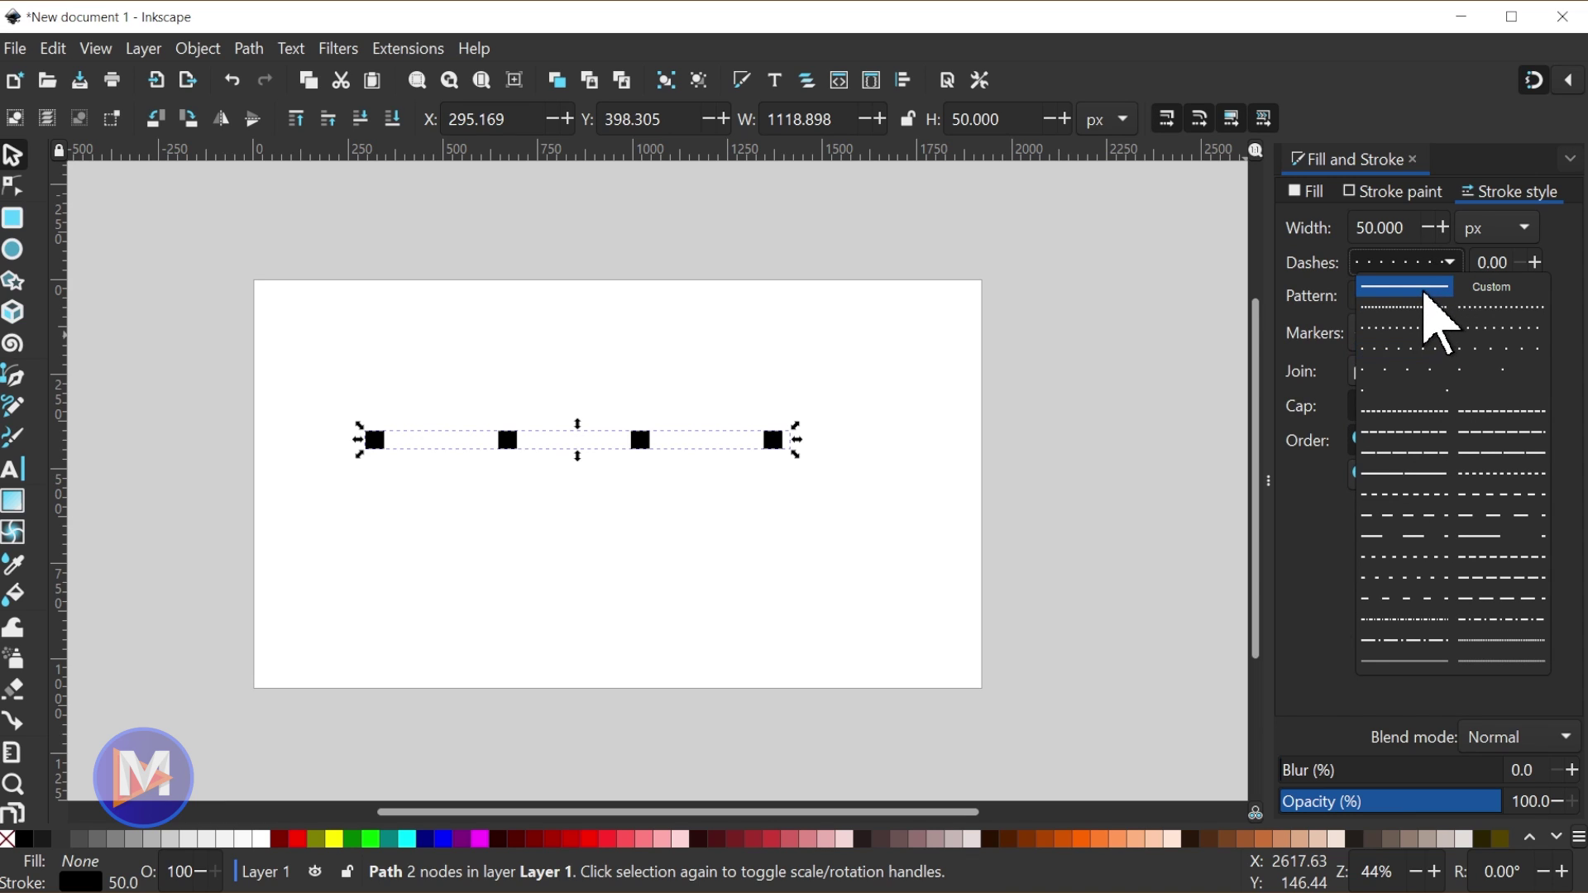
{"action": "left_click", "coordinate": [1424, 295]}
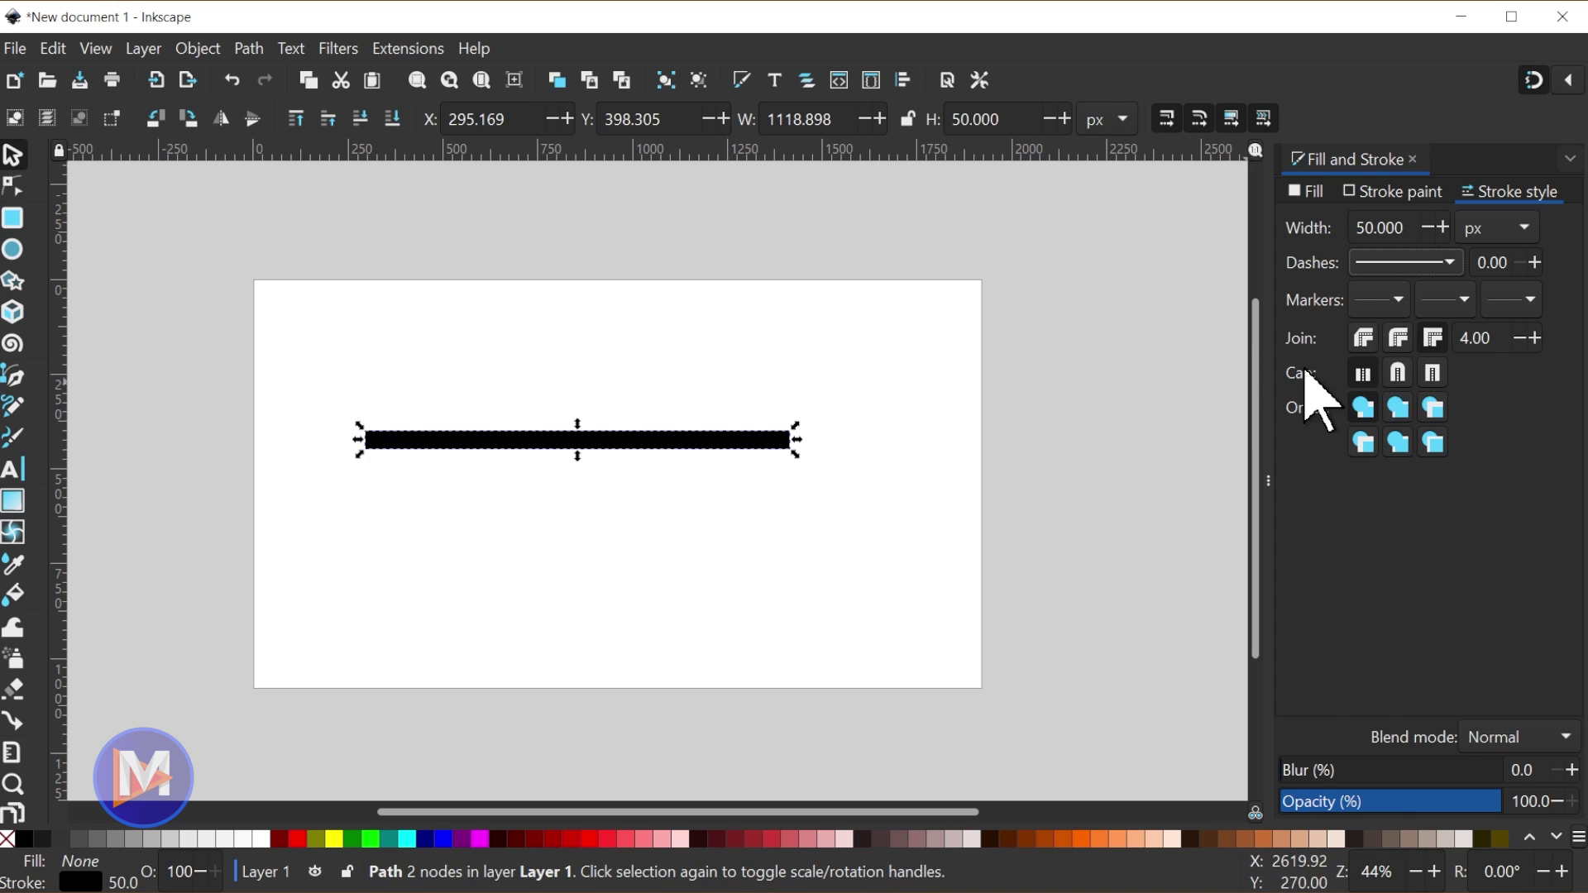
Step: Try several start markers (RoundedArrow, chevrons, DistanceStart, pin, pencil), then settle on Arrow1
{"action": "left_click", "coordinate": [1396, 299]}
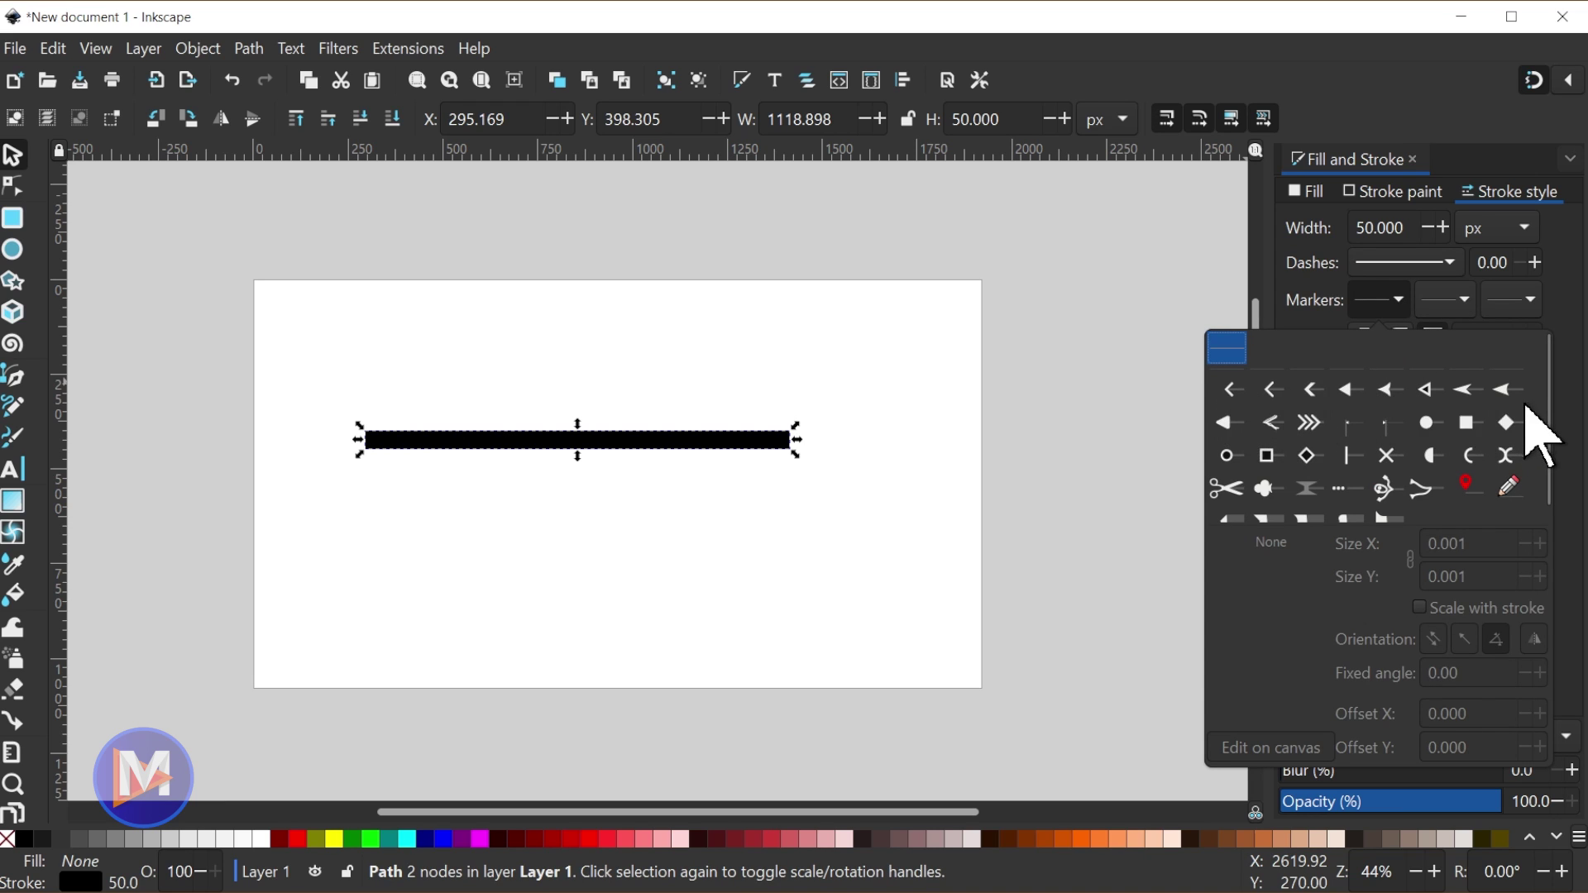
{"action": "left_click", "coordinate": [1233, 392]}
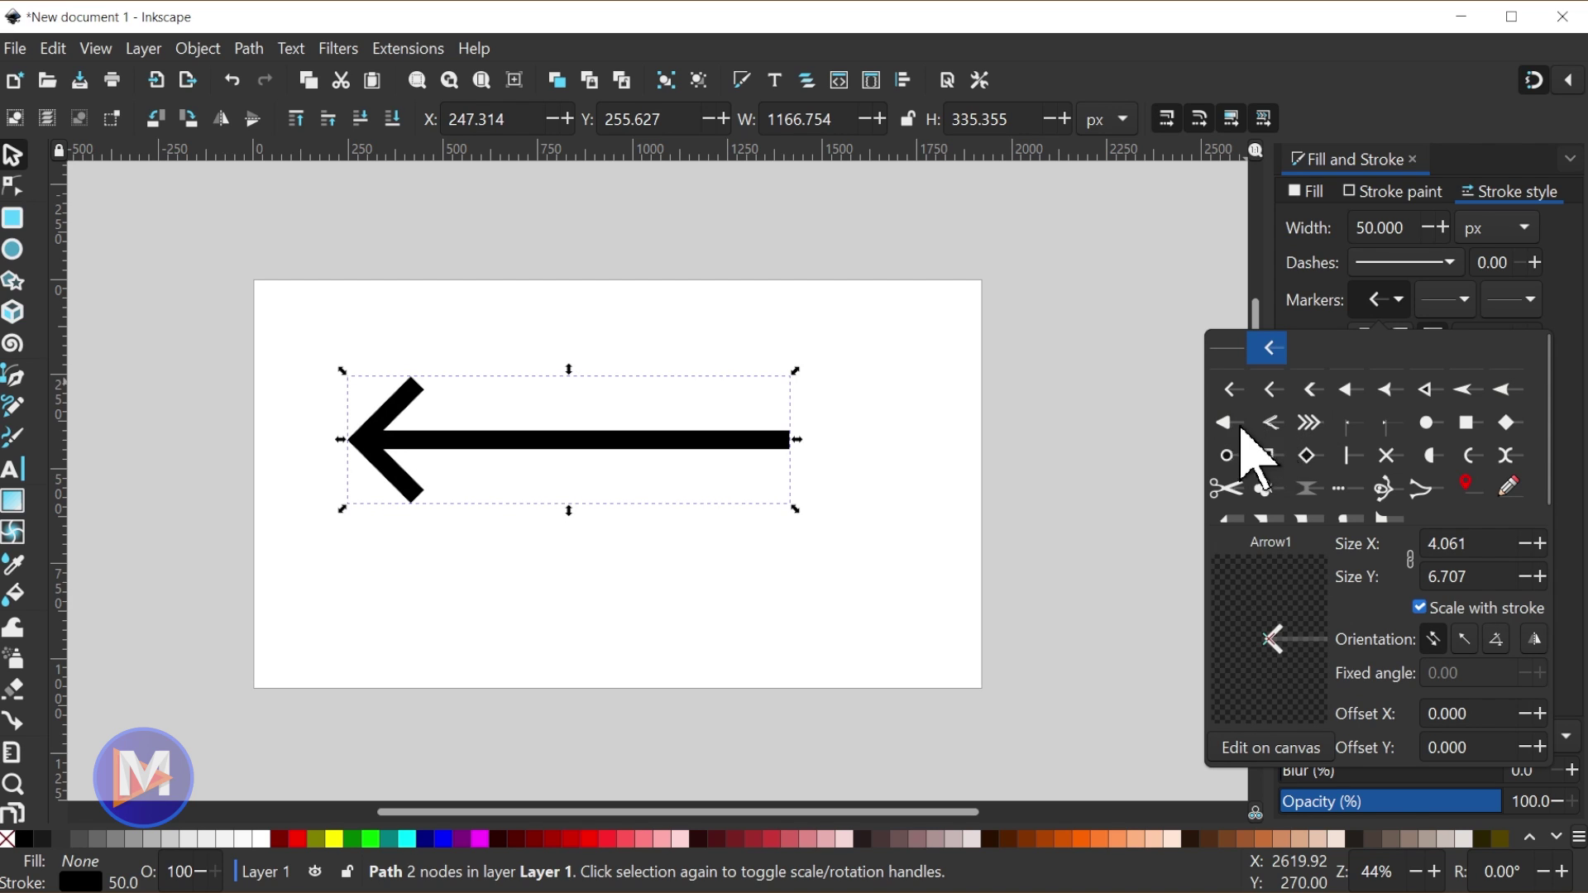
{"action": "left_click", "coordinate": [1226, 424]}
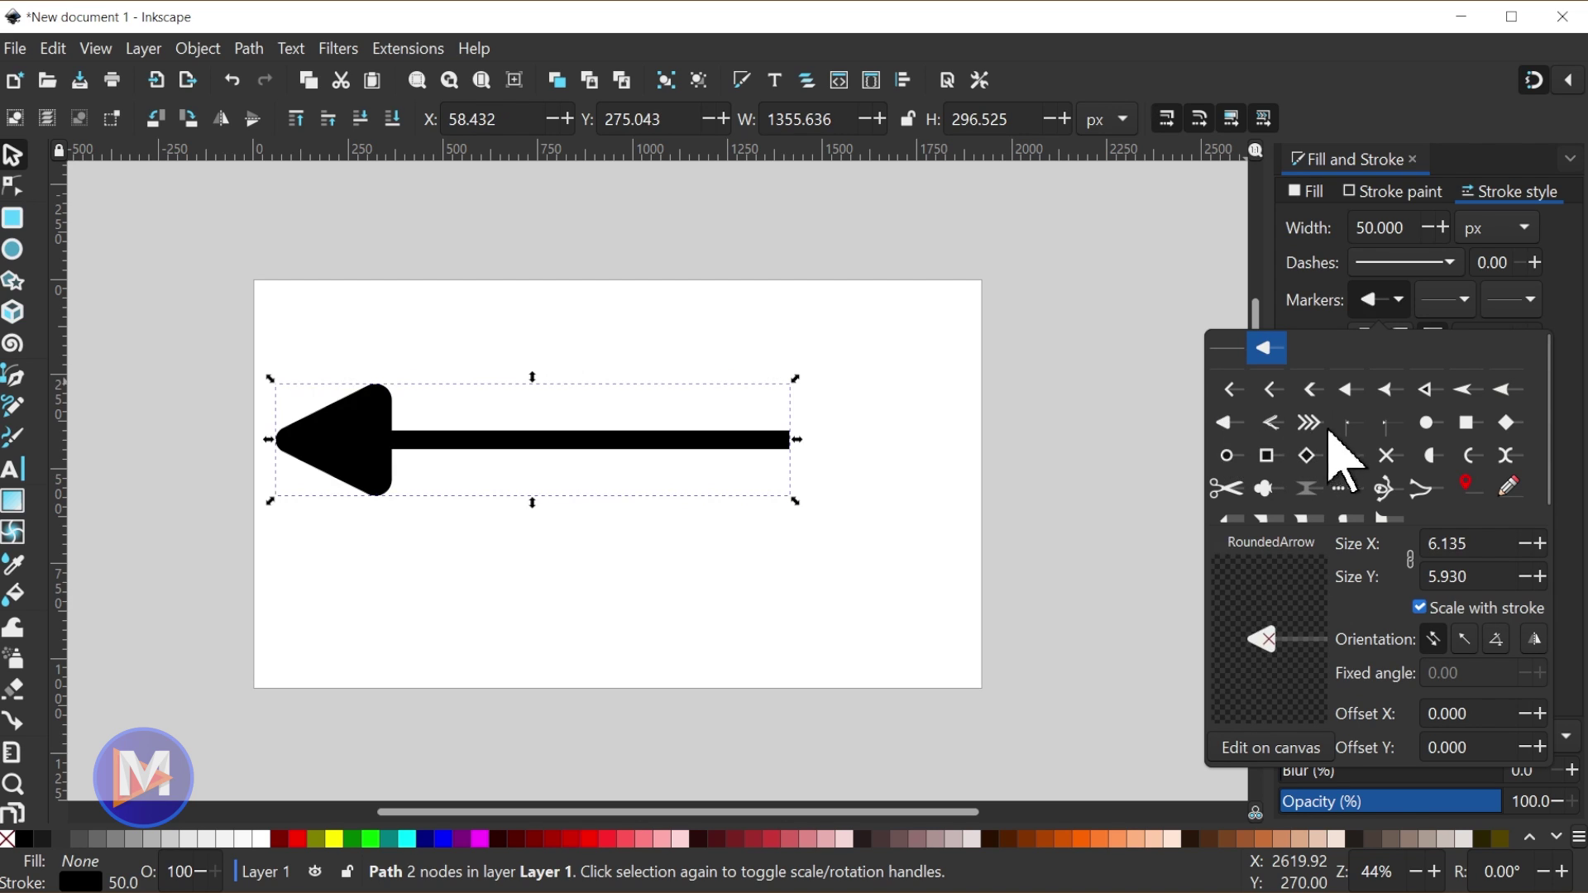
{"action": "left_click", "coordinate": [1315, 424]}
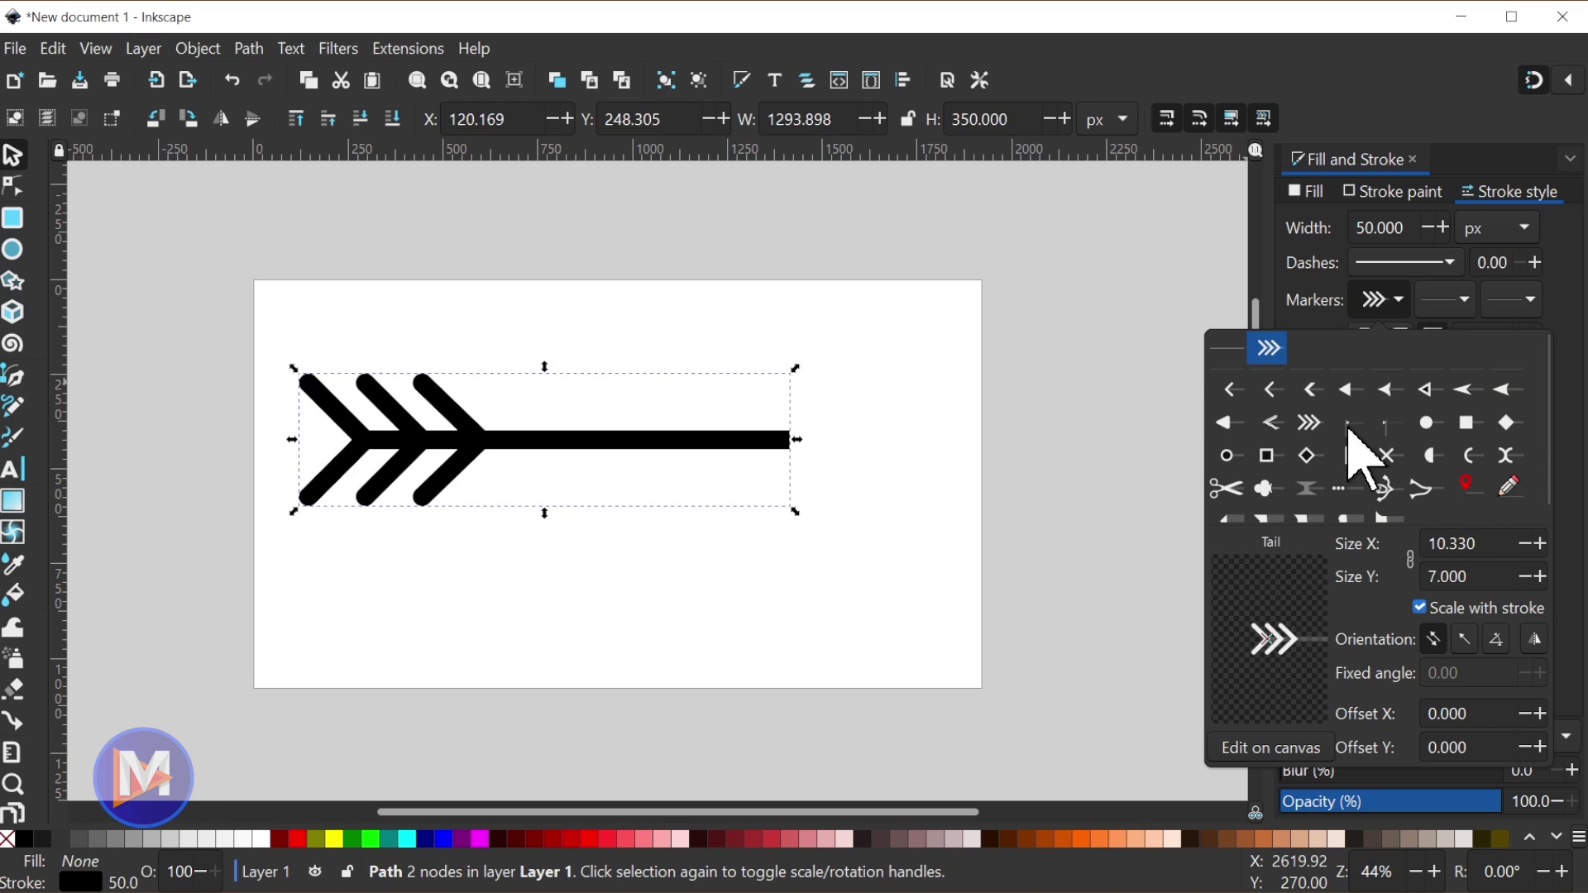
{"action": "left_click", "coordinate": [1349, 426]}
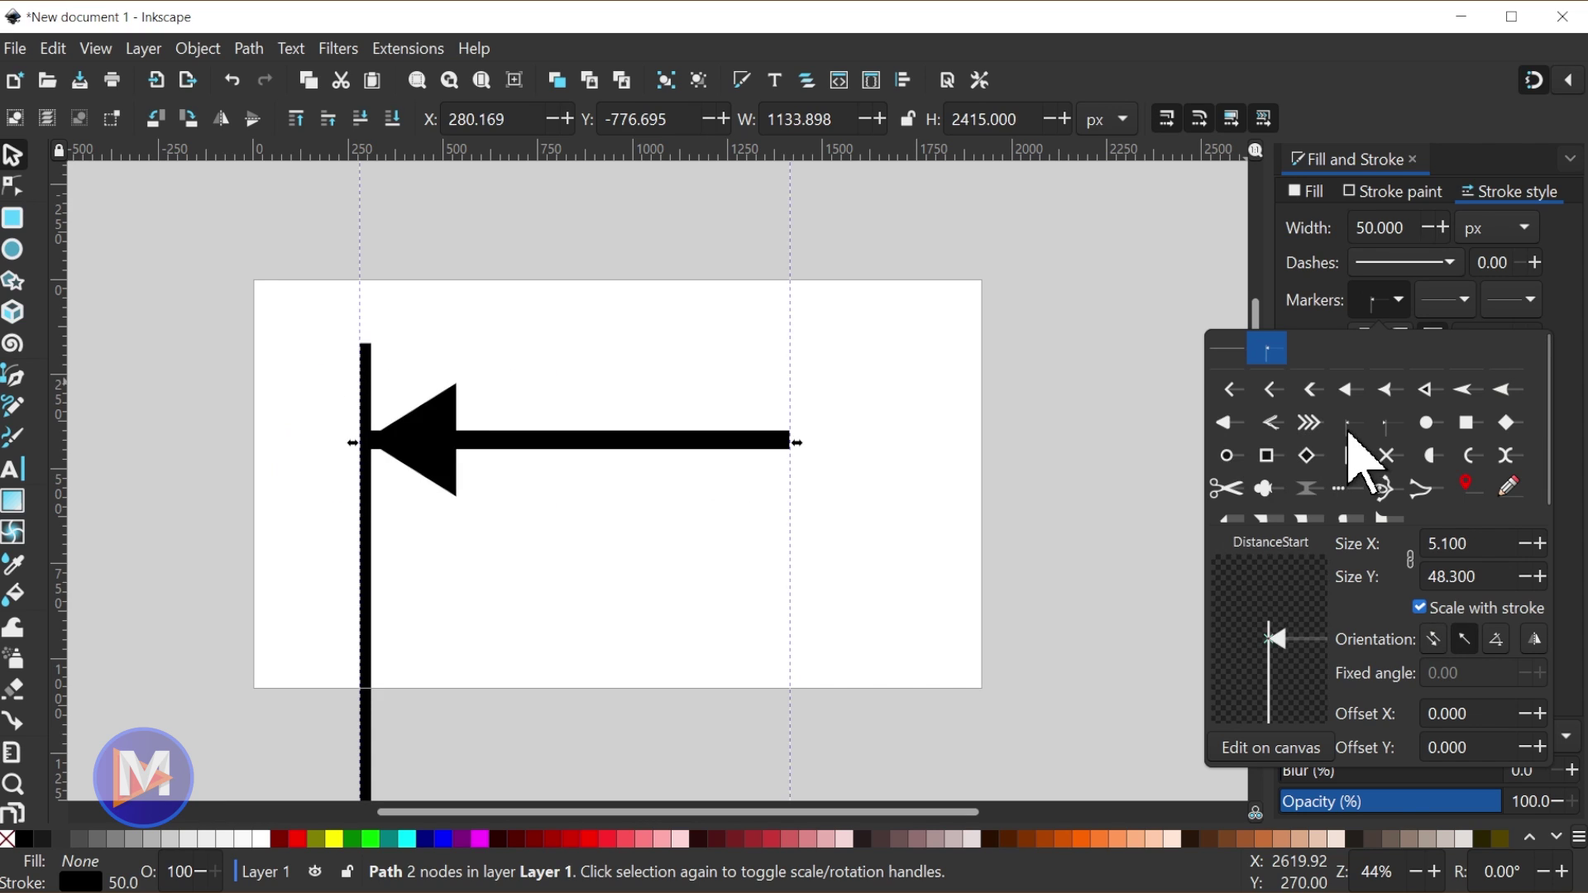
{"action": "left_click", "coordinate": [1467, 486]}
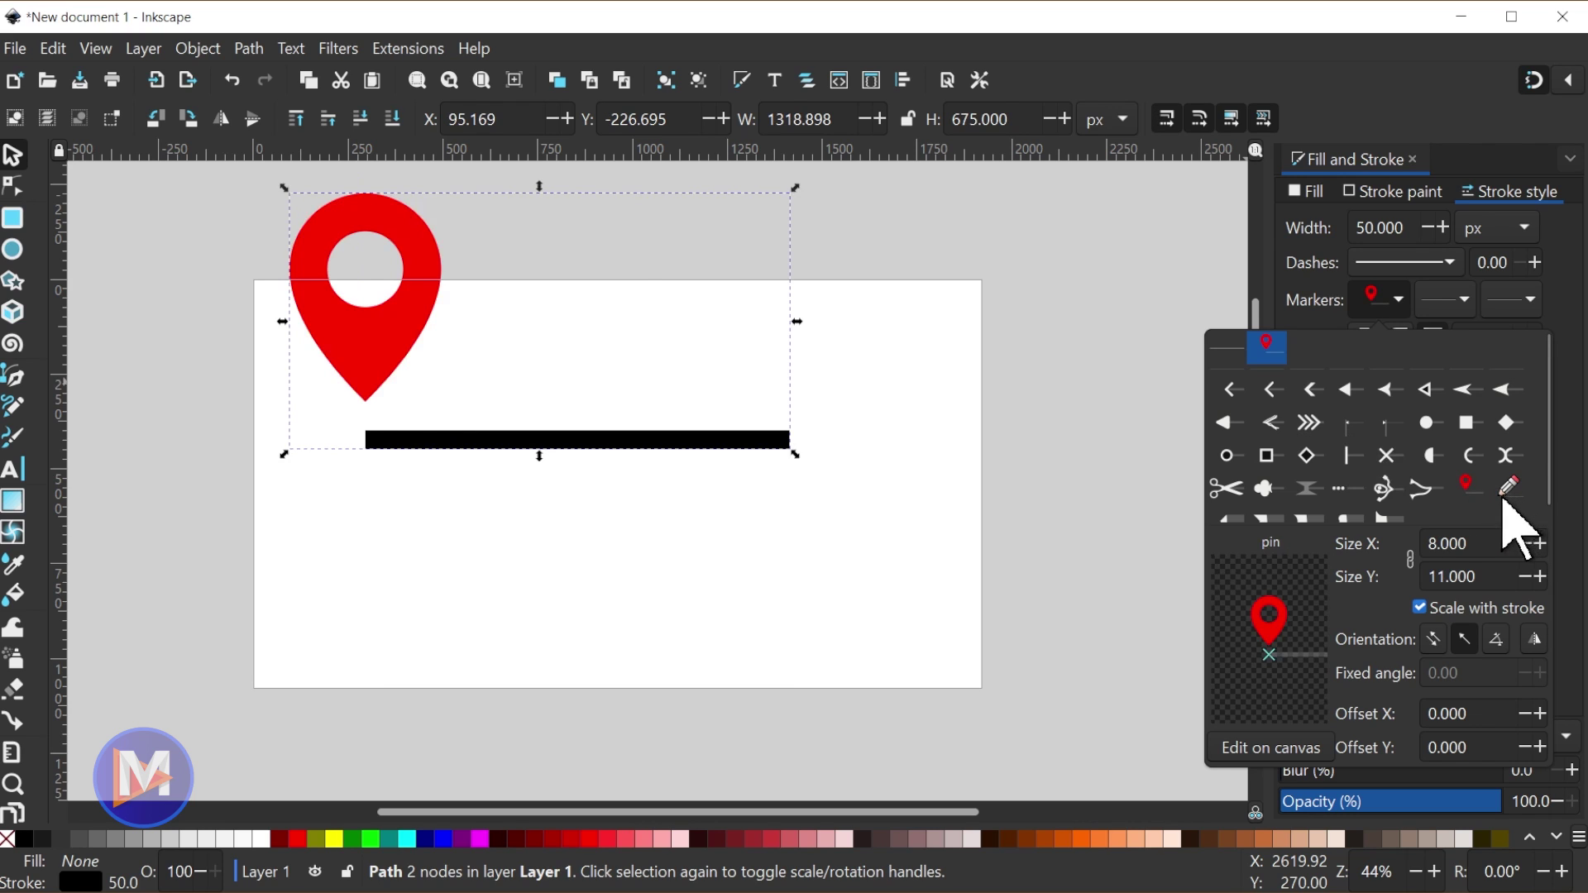
{"action": "left_click", "coordinate": [1509, 493]}
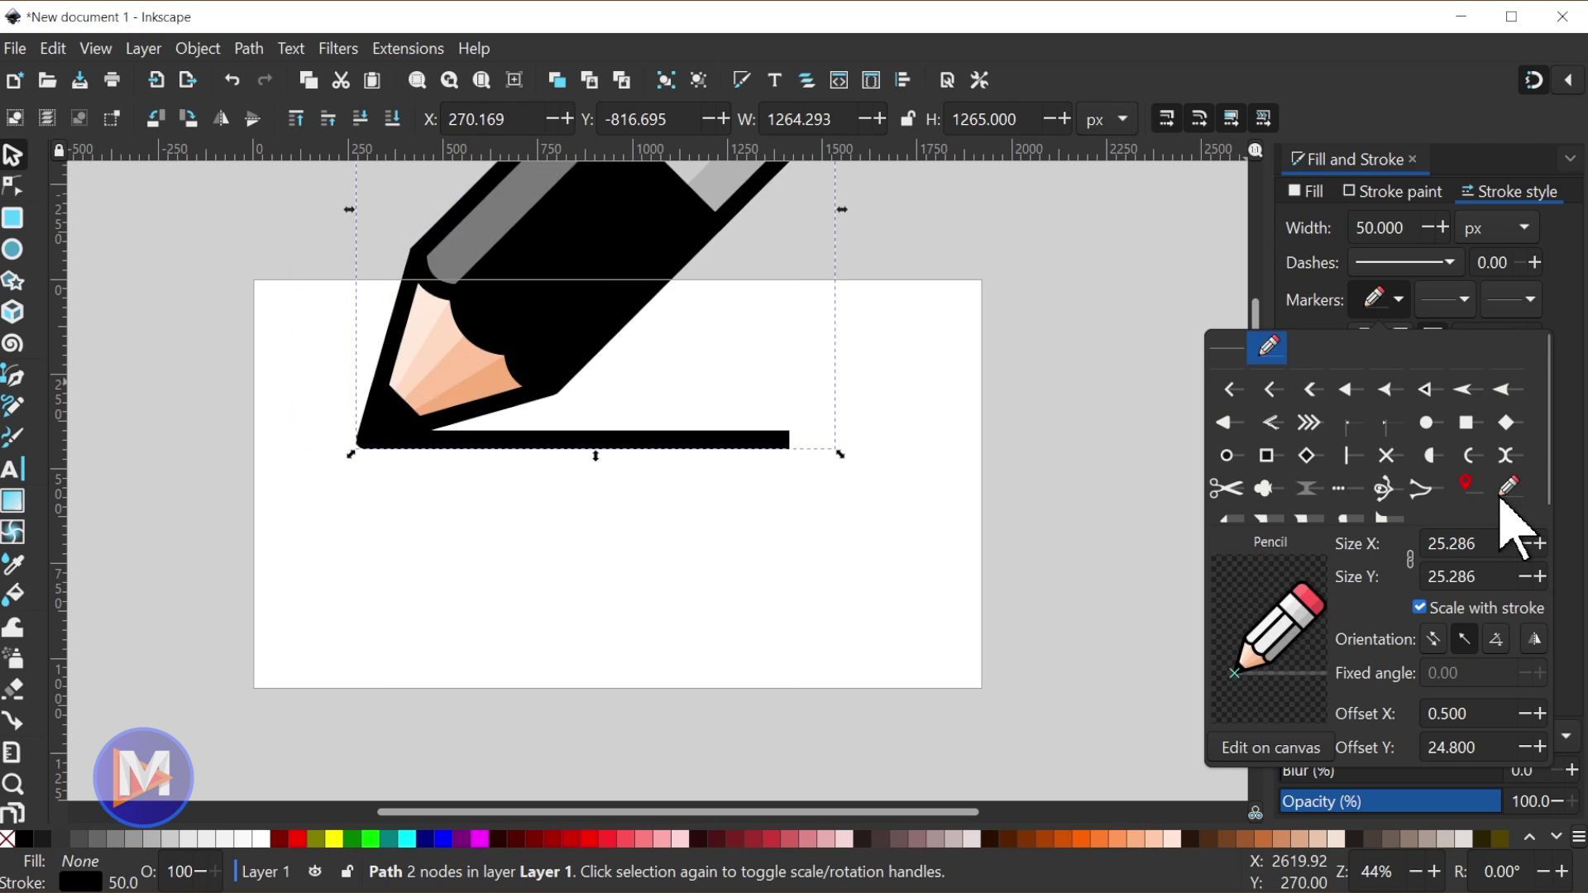
{"action": "left_click", "coordinate": [1231, 389]}
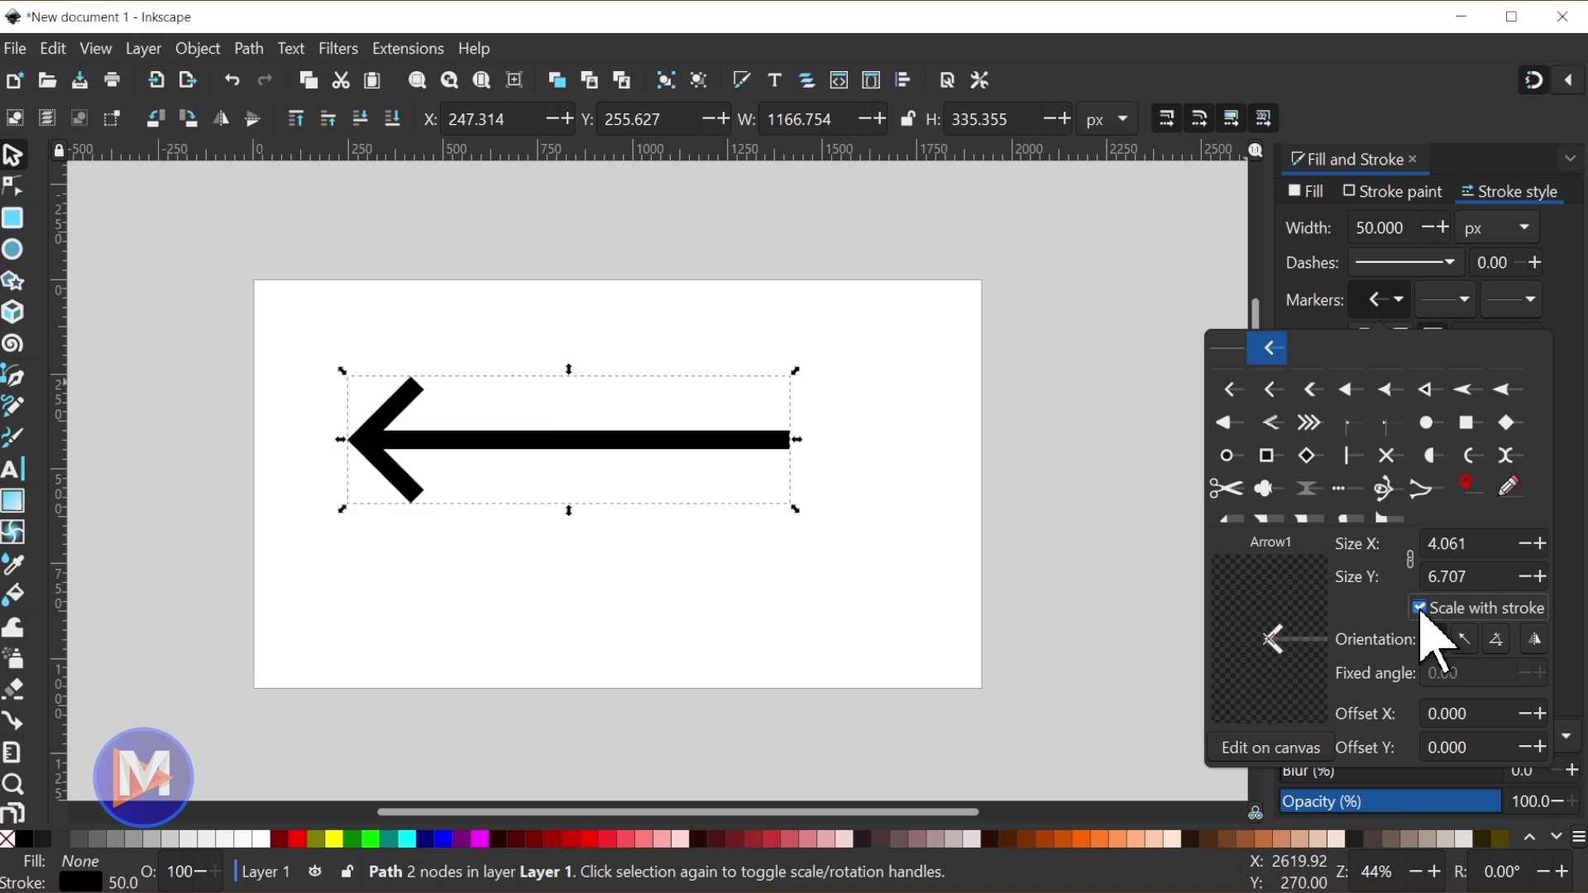
Step: Turn off Scale with stroke for the start marker and zoom in on the shrunken tip
{"action": "left_click", "coordinate": [1419, 609]}
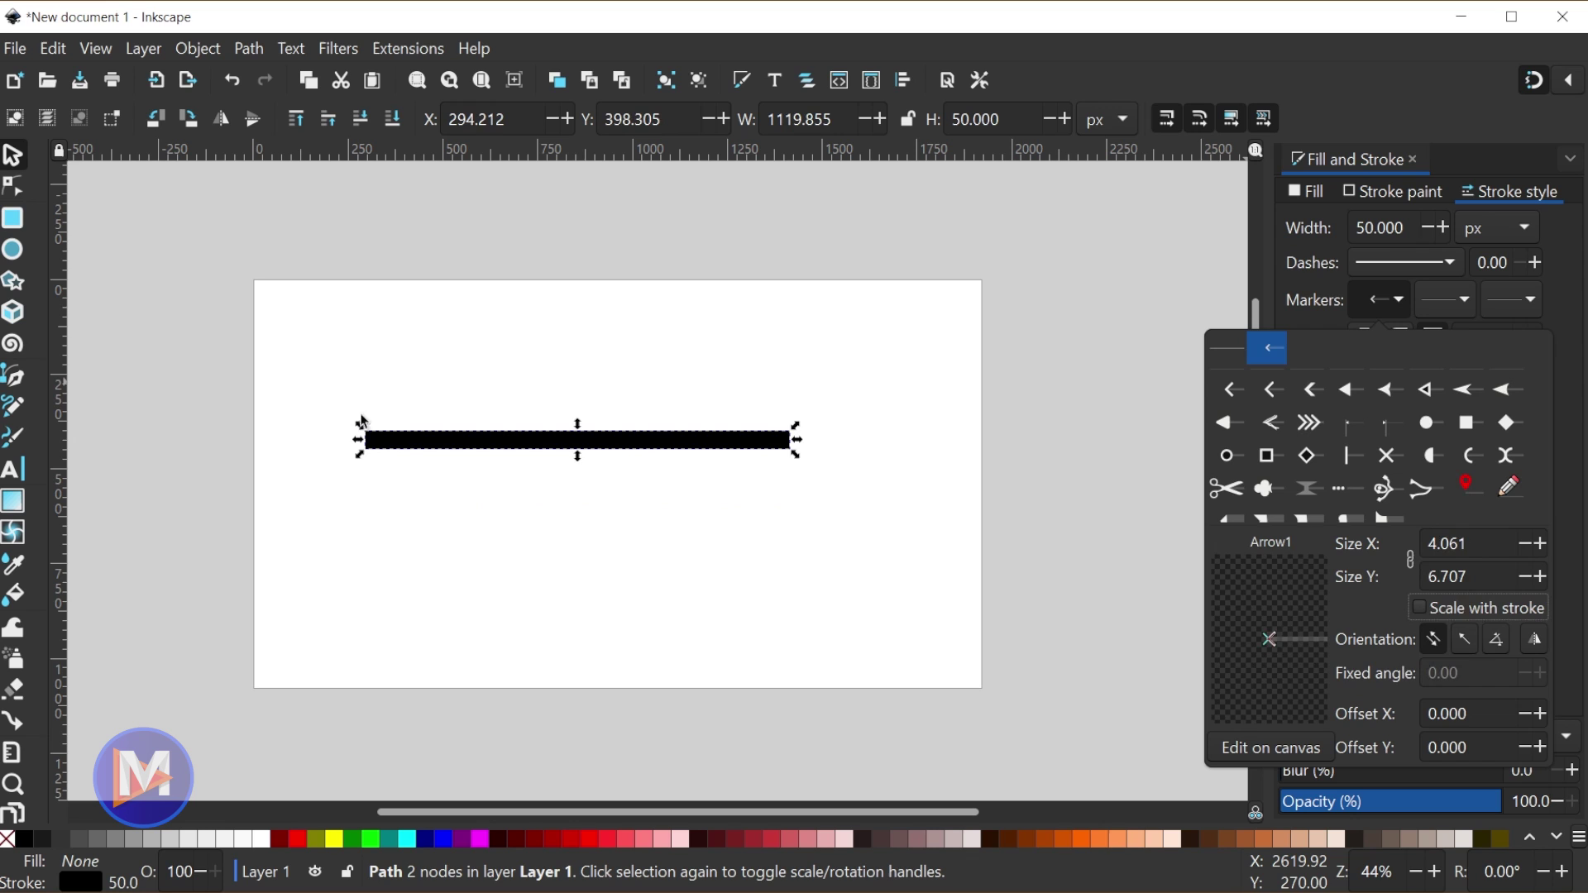
{"action": "left_click", "coordinate": [371, 493]}
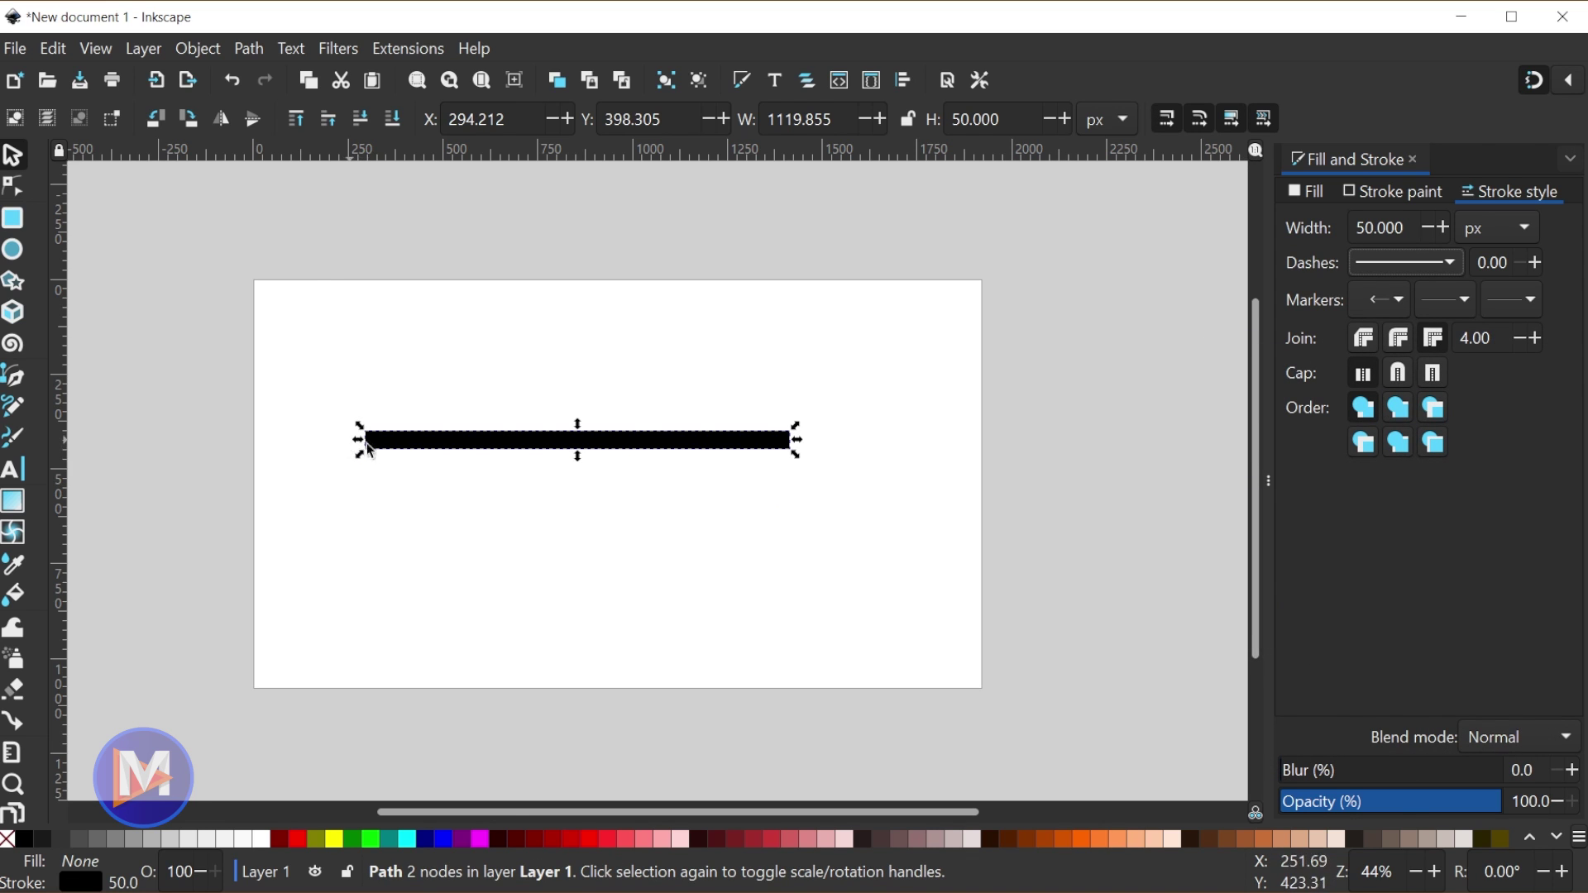
{"action": "scroll", "coordinate": [371, 451], "scroll_direction": "up", "scroll_amount": 11}
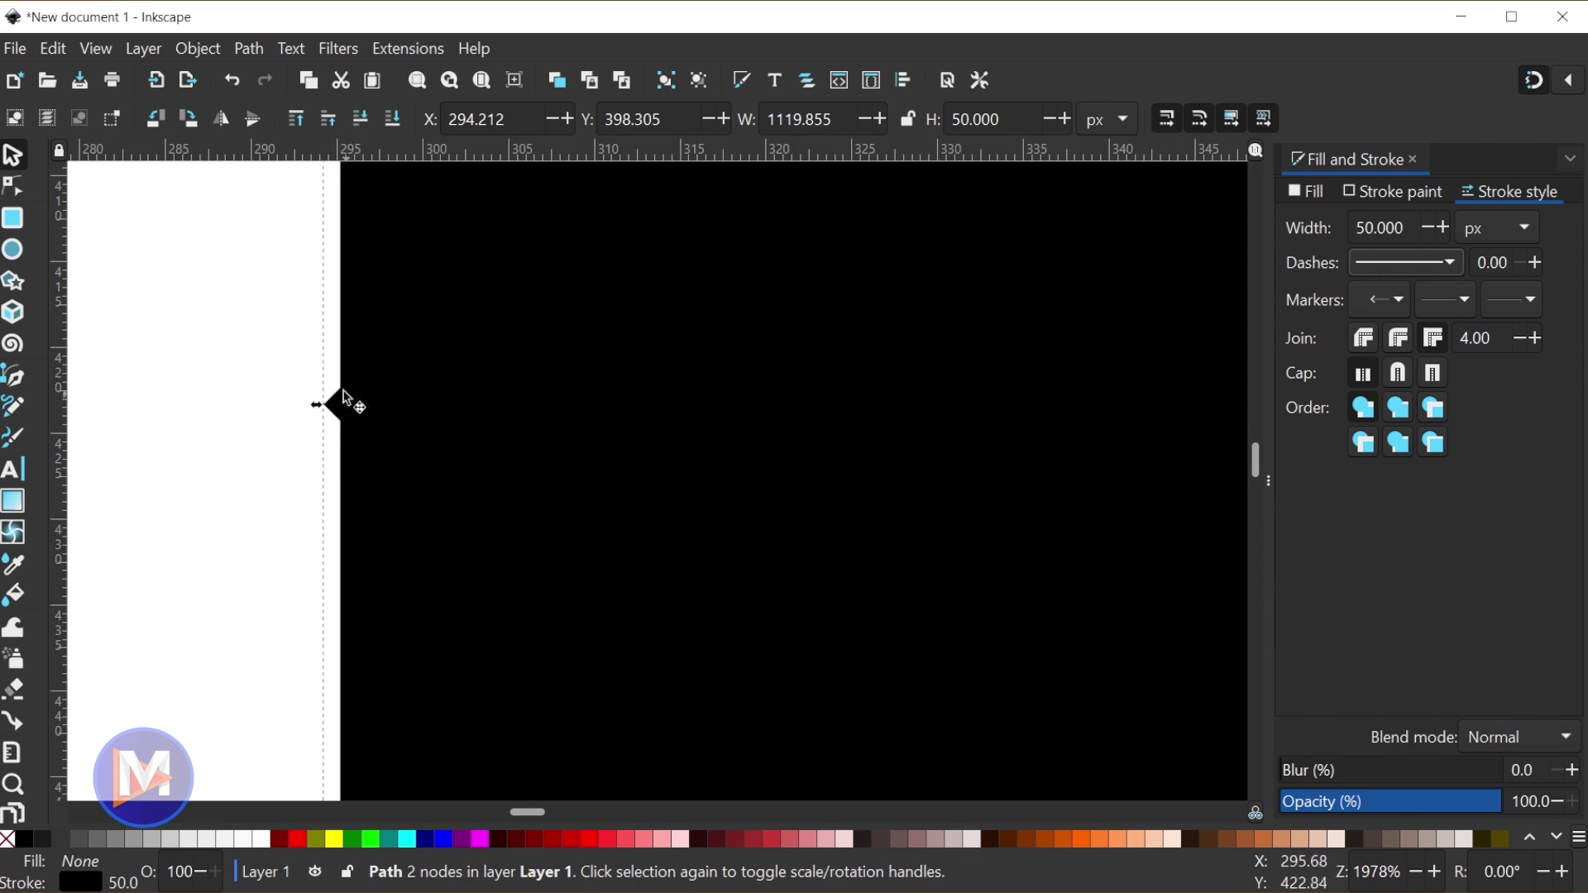
{"action": "scroll", "coordinate": [757, 500], "scroll_direction": "down", "scroll_amount": 3}
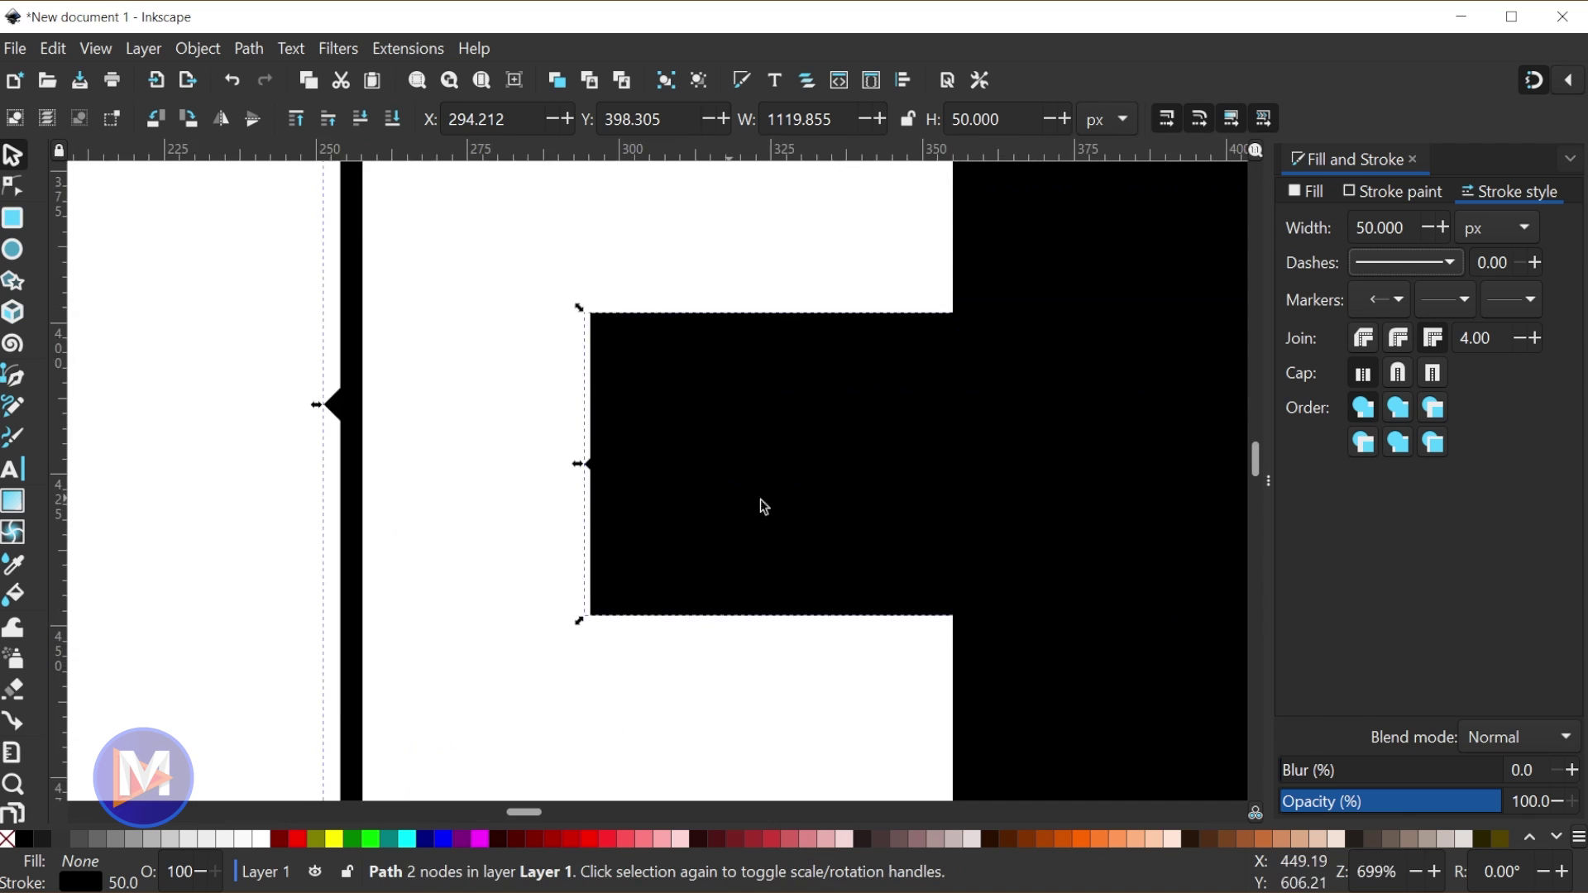
{"action": "scroll", "coordinate": [865, 534], "scroll_direction": "down", "scroll_amount": 4}
{"action": "scroll", "coordinate": [1014, 613], "scroll_direction": "down", "scroll_amount": 2}
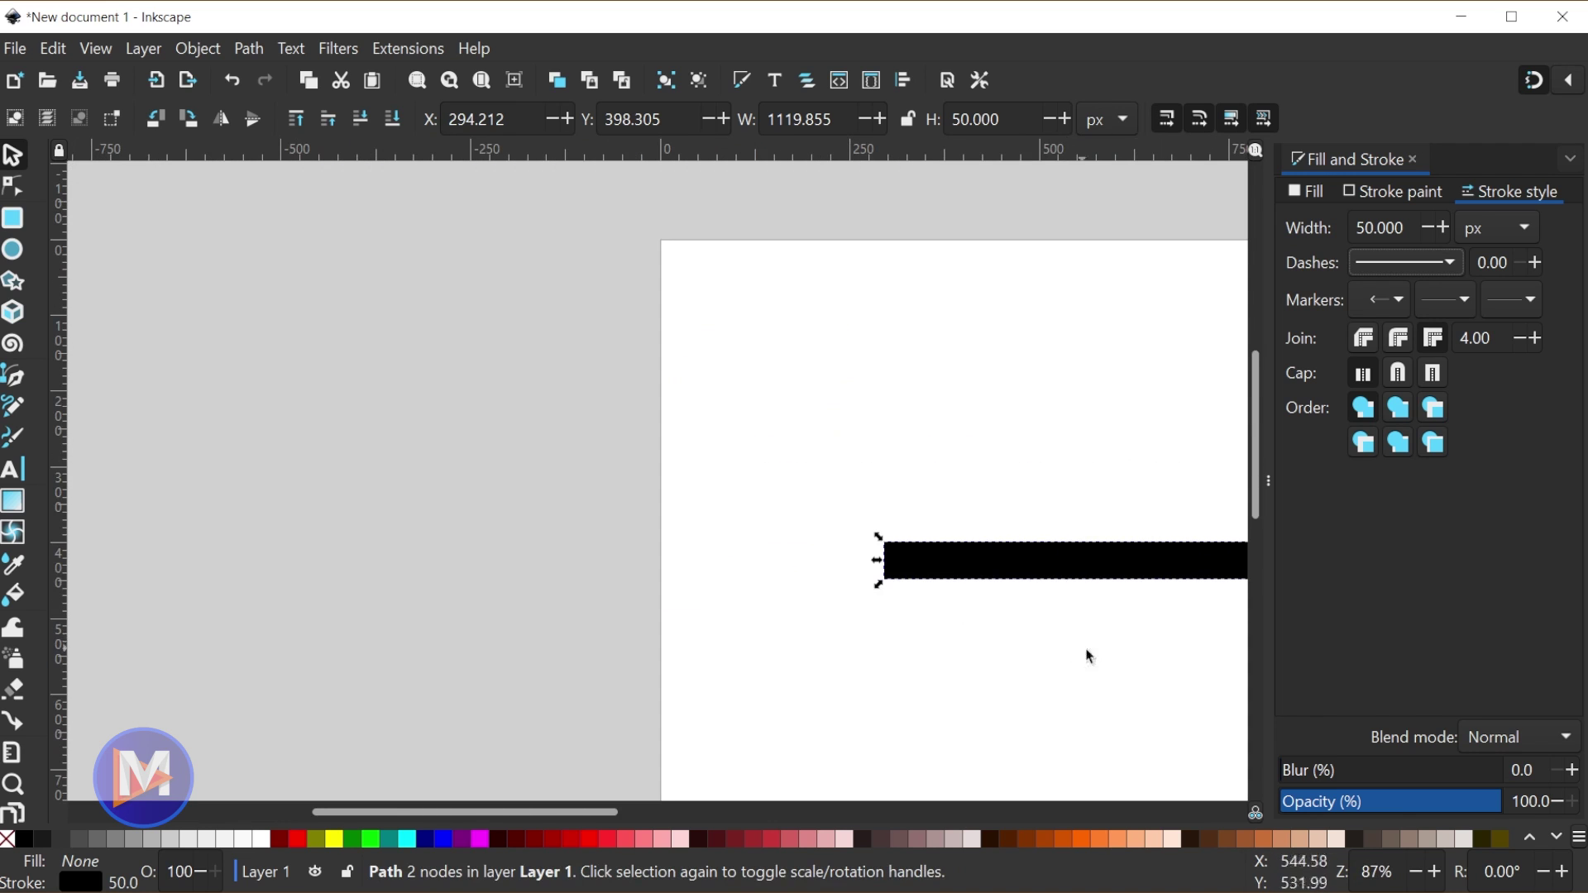
{"action": "left_click_drag", "start_coordinate": [1090, 656], "coordinate": [518, 475]}
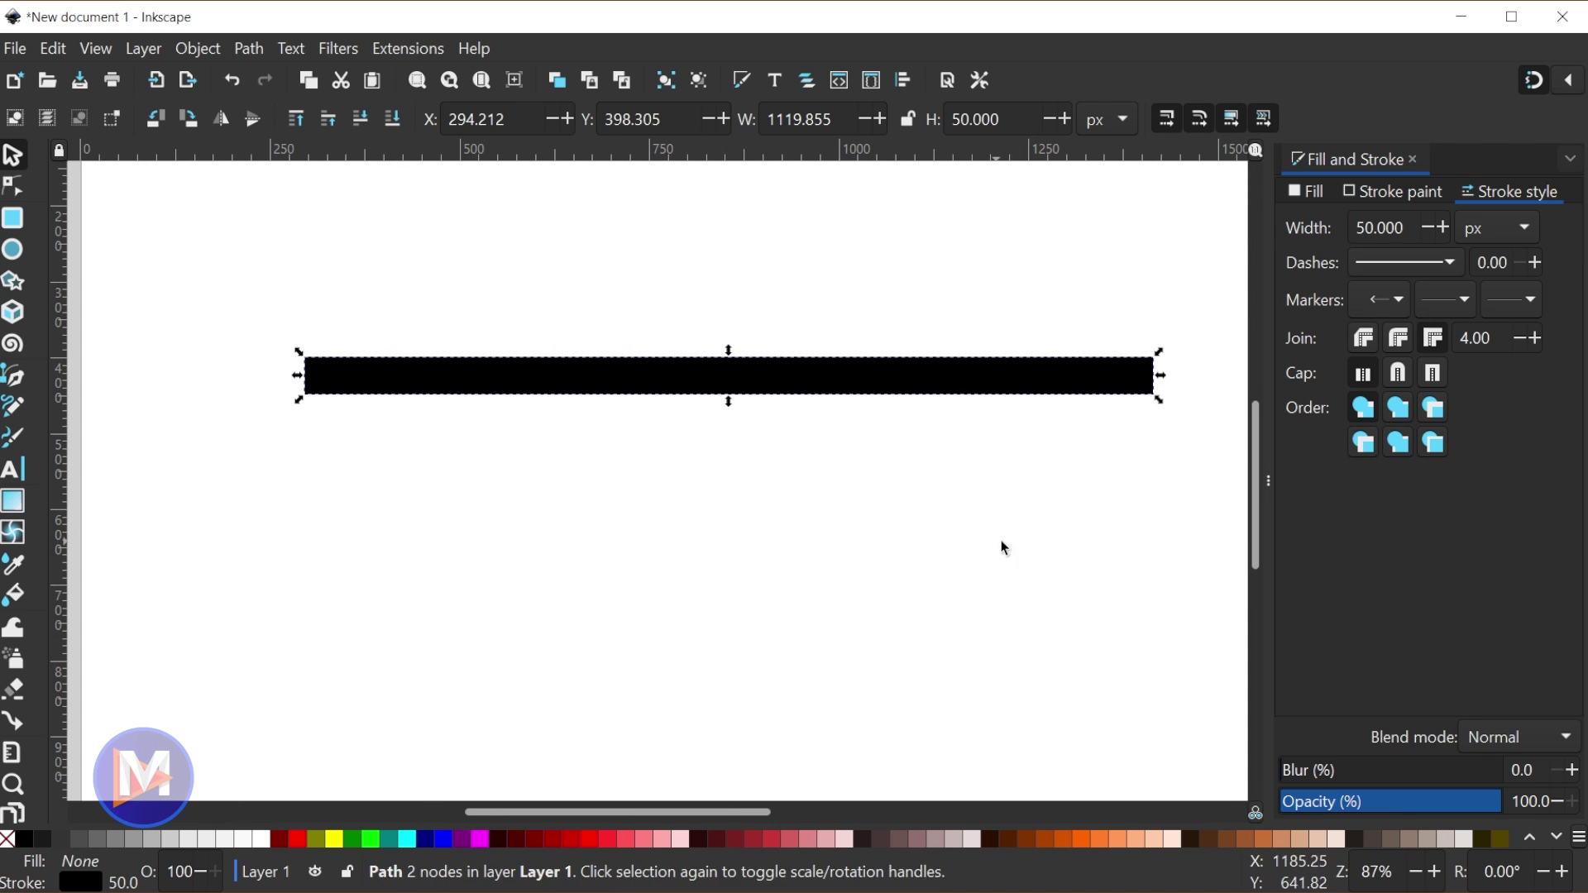
{"action": "left_click", "coordinate": [1398, 301]}
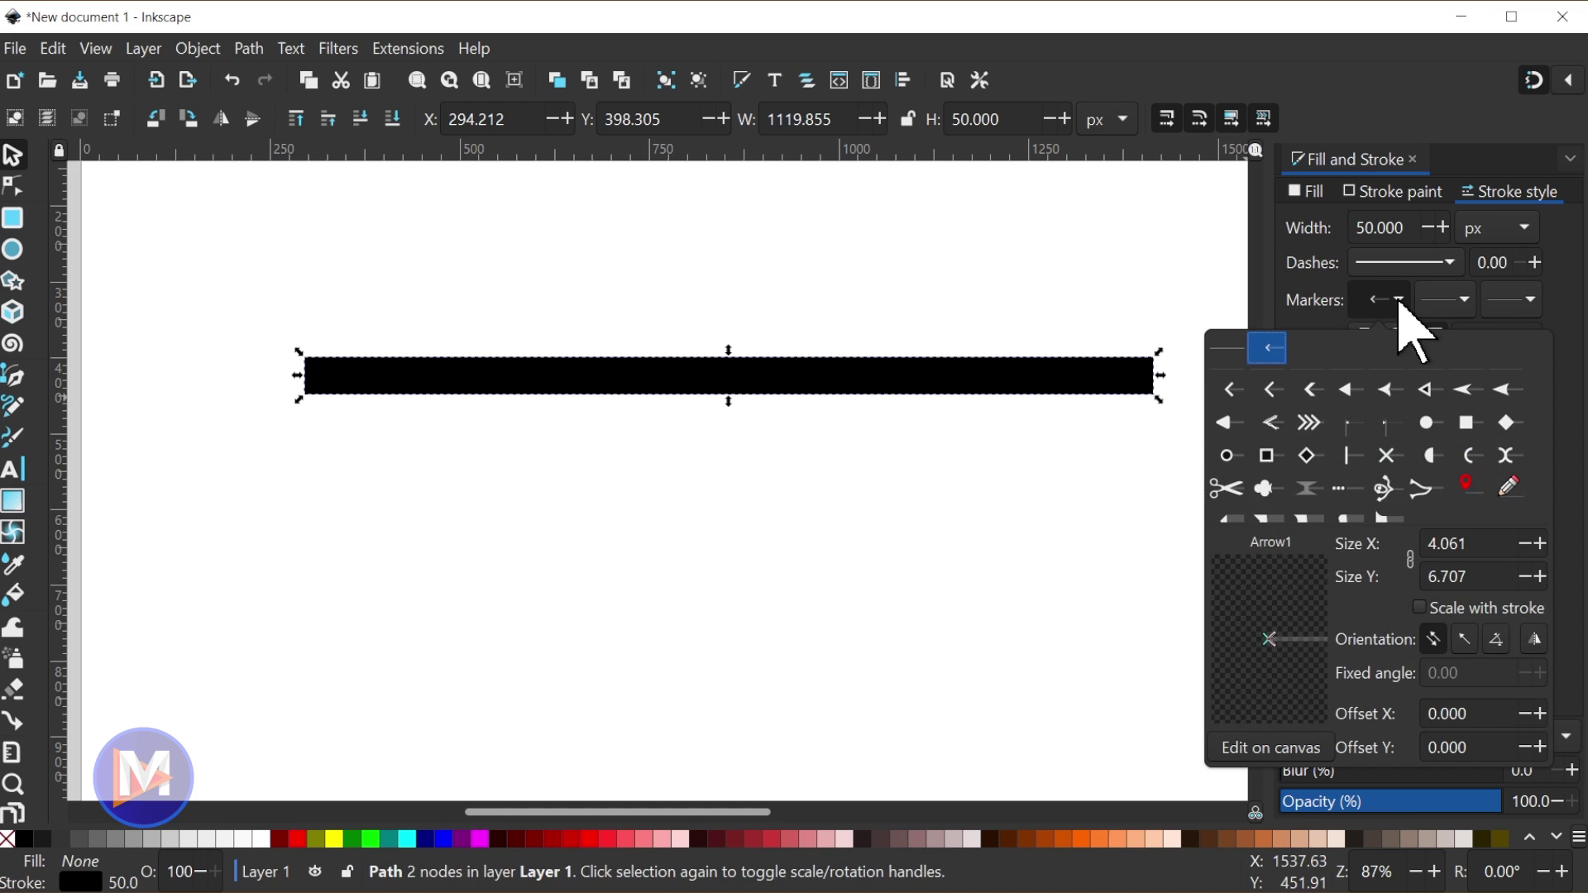
{"action": "left_click", "coordinate": [1419, 609]}
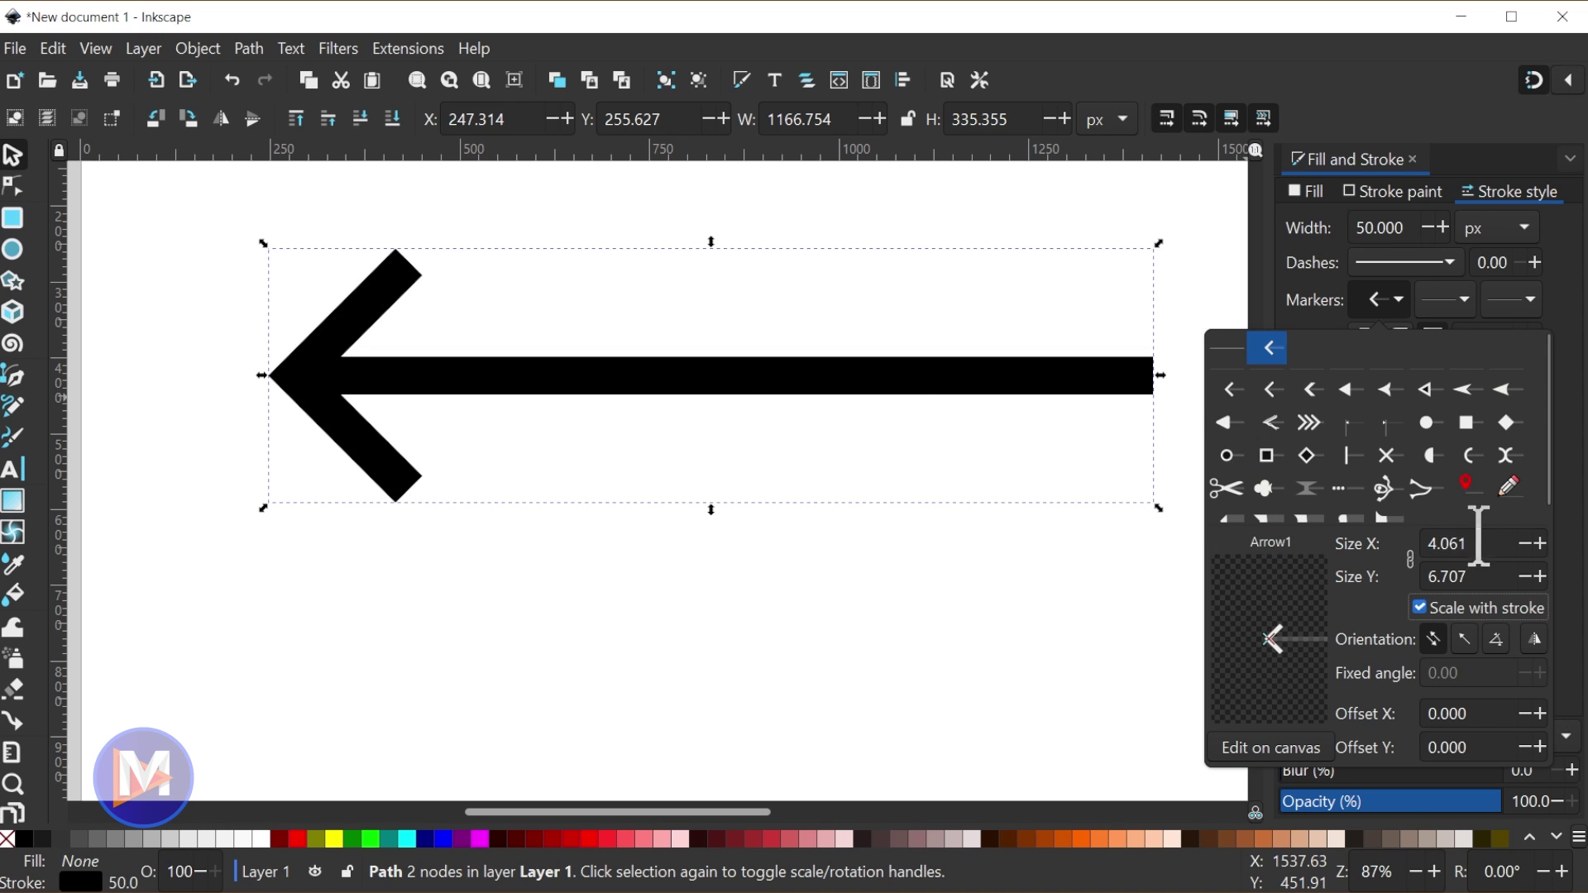
{"action": "double_click", "coordinate": [1503, 542]}
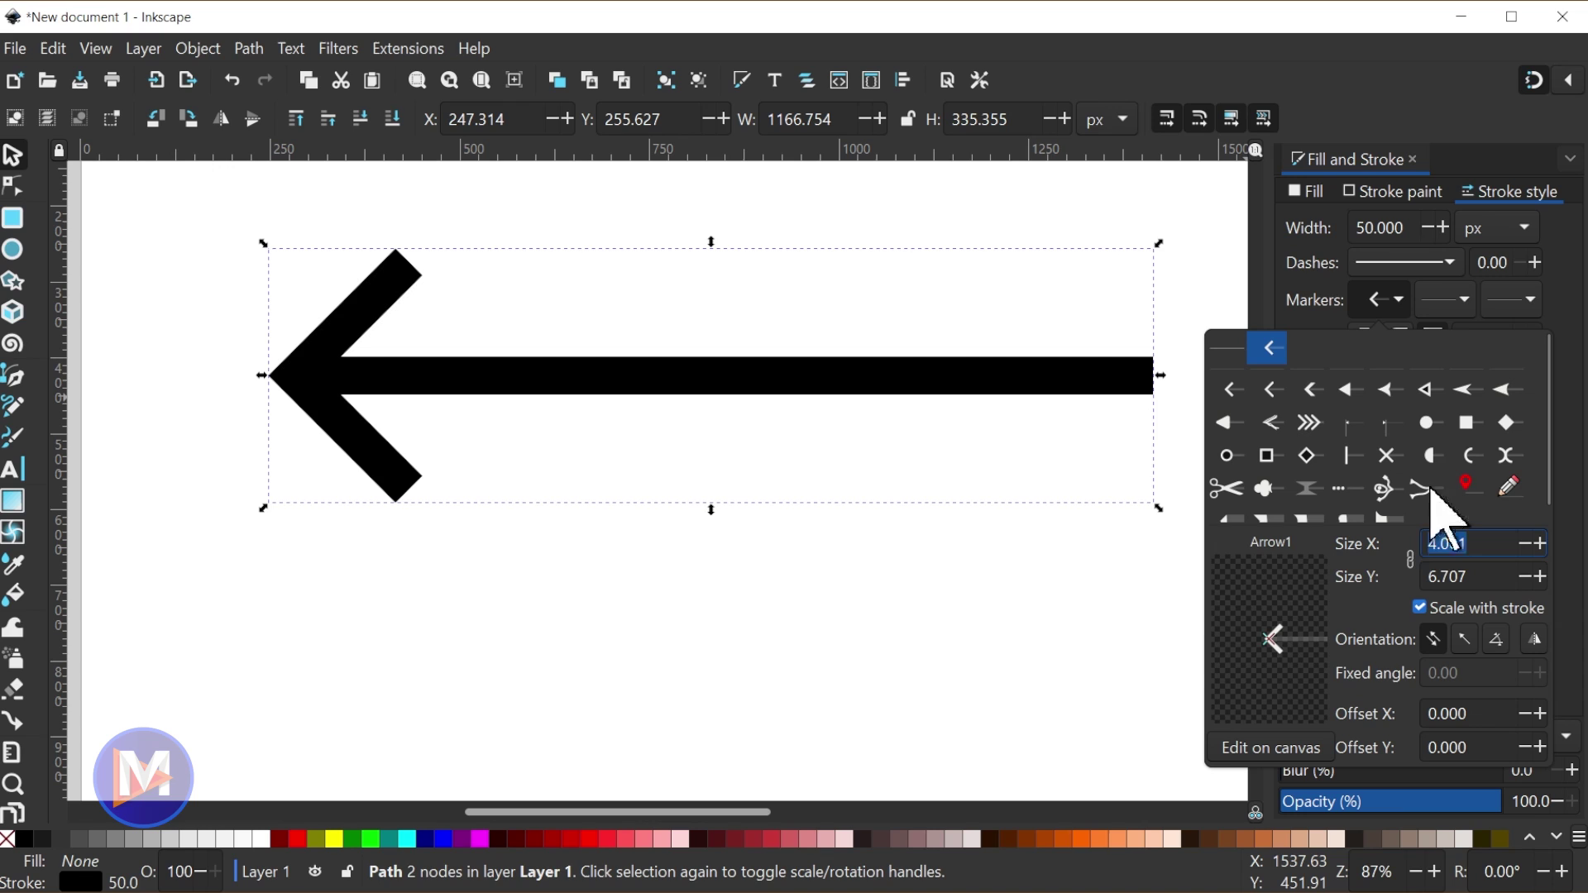
{"action": "type", "text": "10"}
{"action": "key", "text": "Return"}
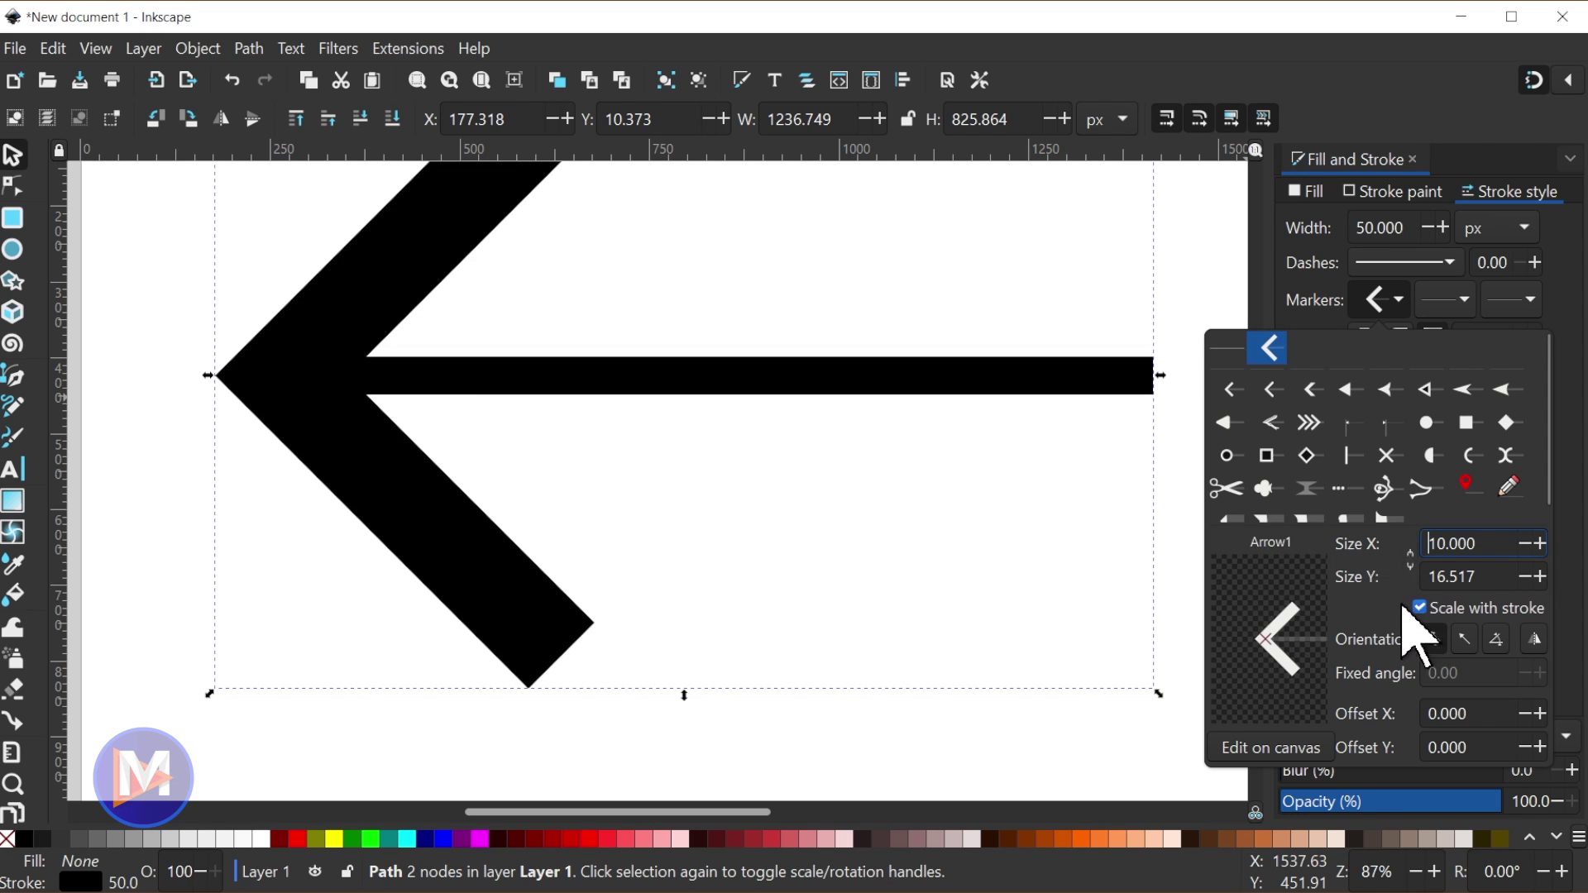
{"action": "left_click", "coordinate": [1410, 559]}
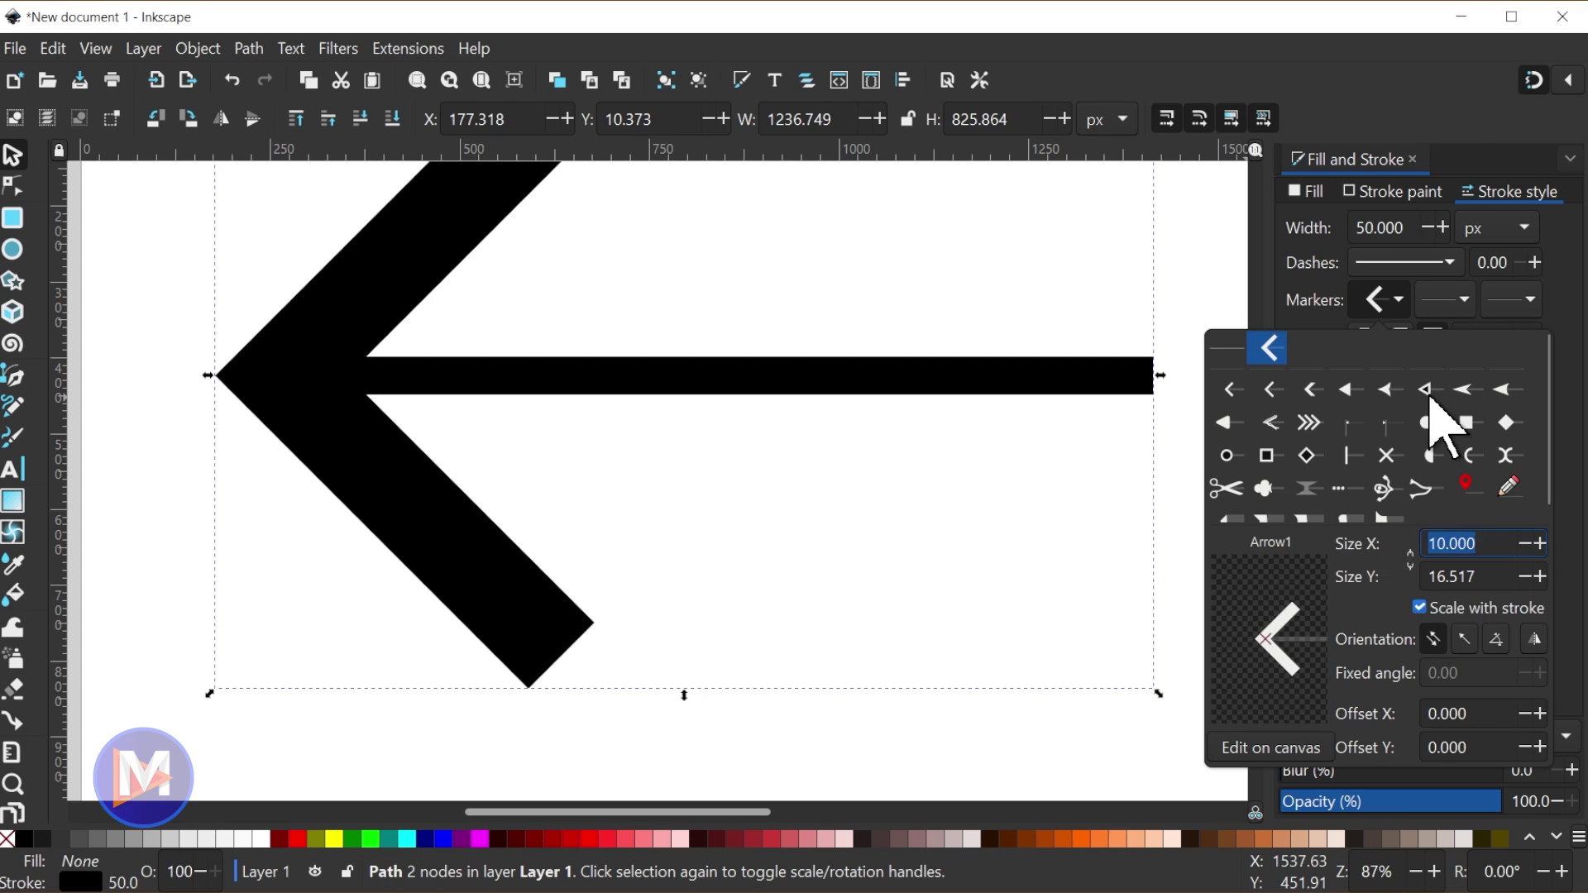
{"action": "type", "text": "5"}
{"action": "key", "text": "Return"}
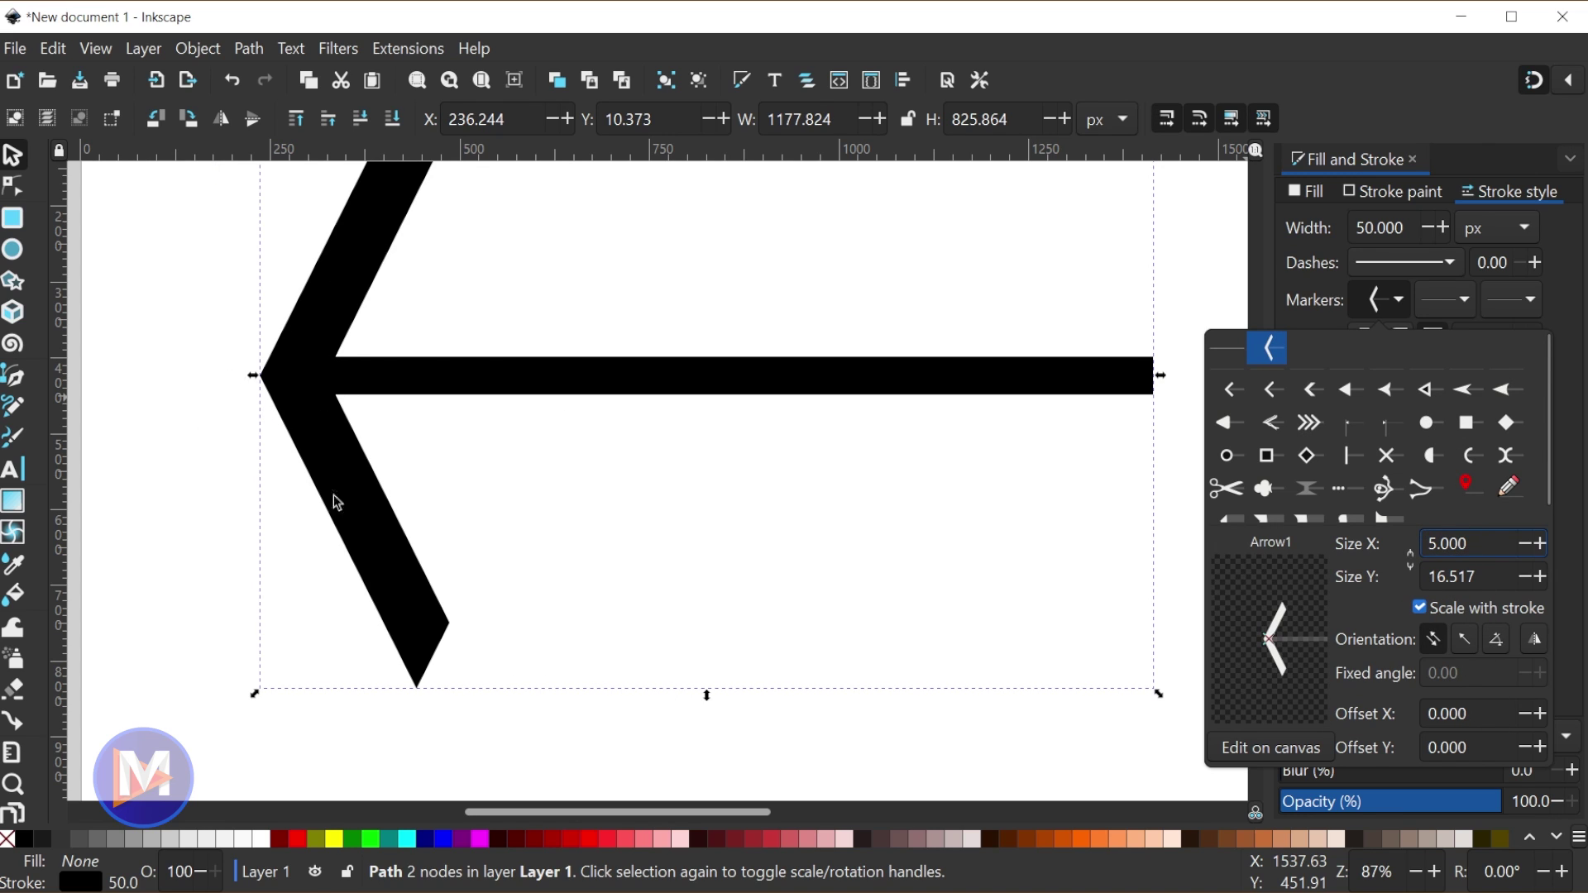
{"action": "left_click_drag", "start_coordinate": [1480, 576], "coordinate": [1428, 576]}
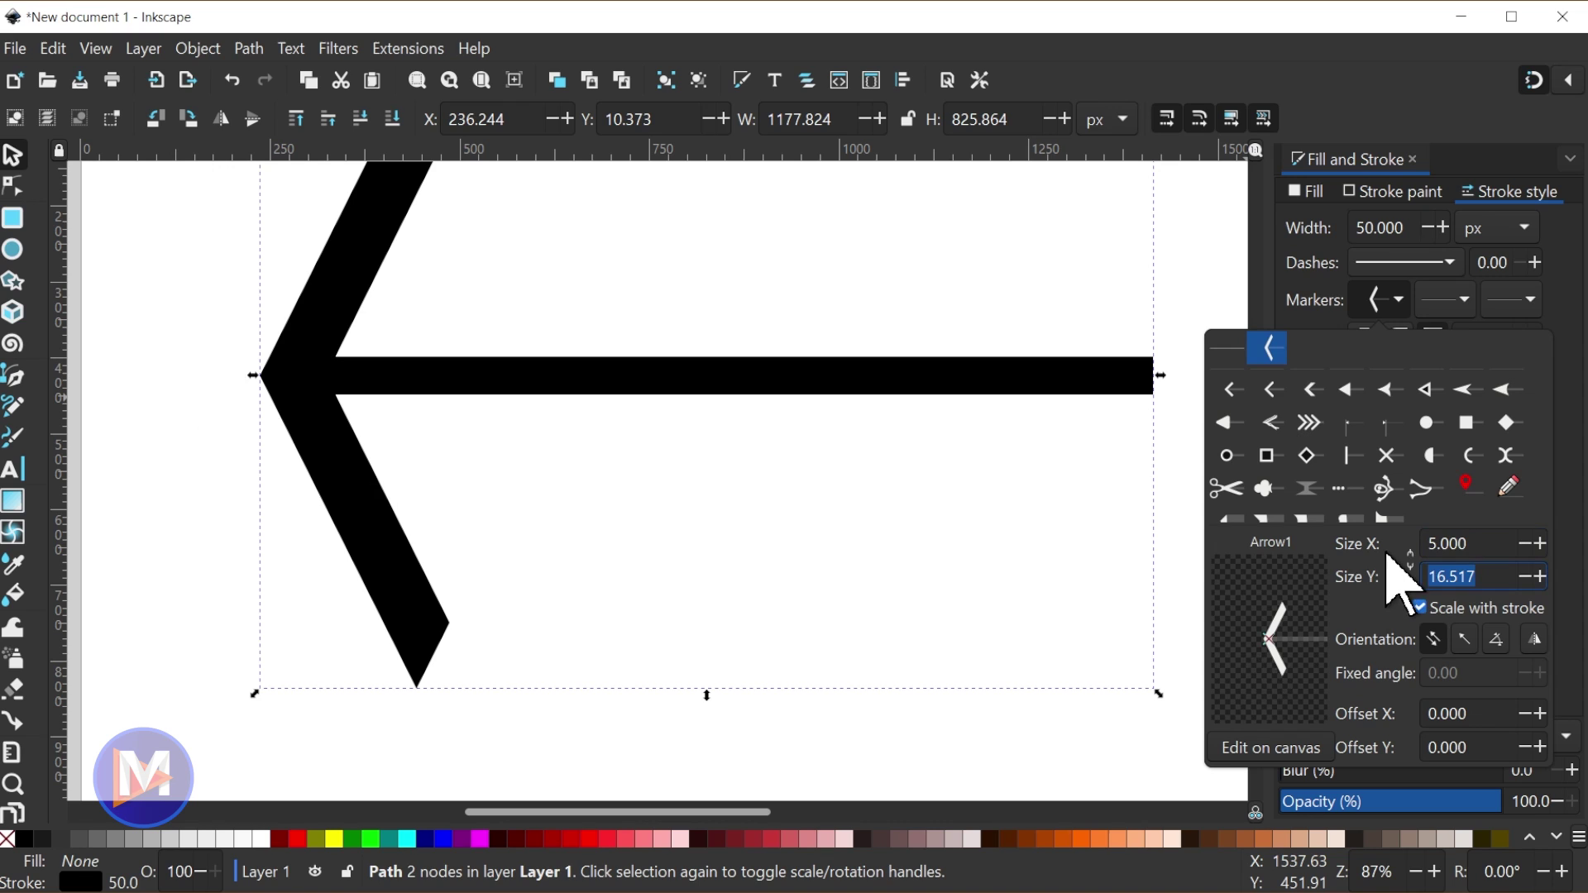
{"action": "type", "text": "7"}
{"action": "key", "text": "Return"}
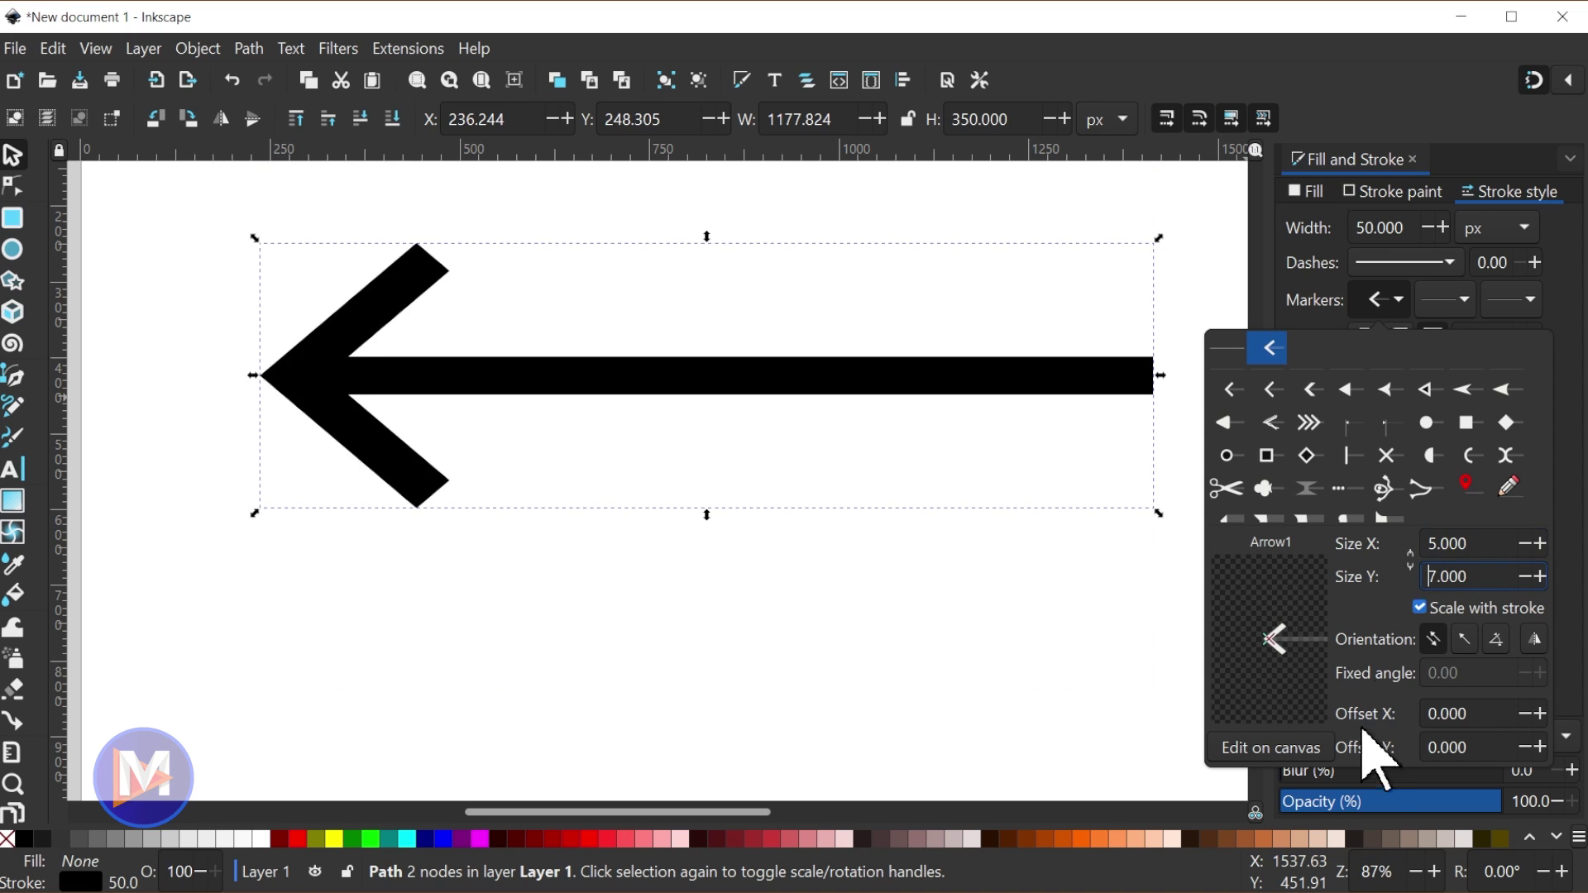
{"action": "left_click", "coordinate": [1420, 610]}
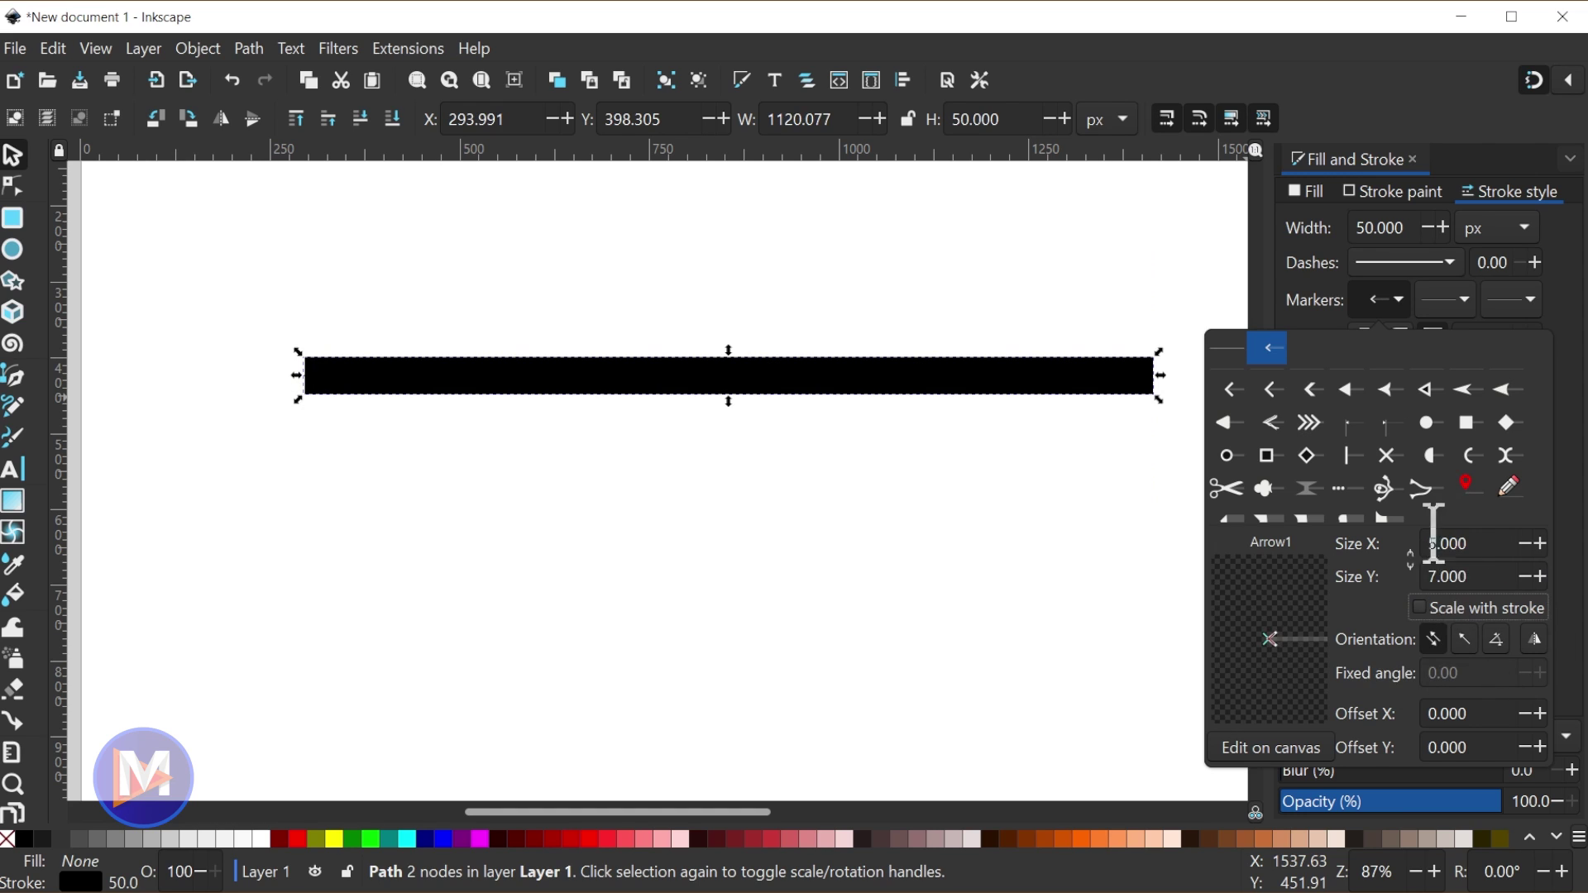
{"action": "left_click", "coordinate": [1491, 547]}
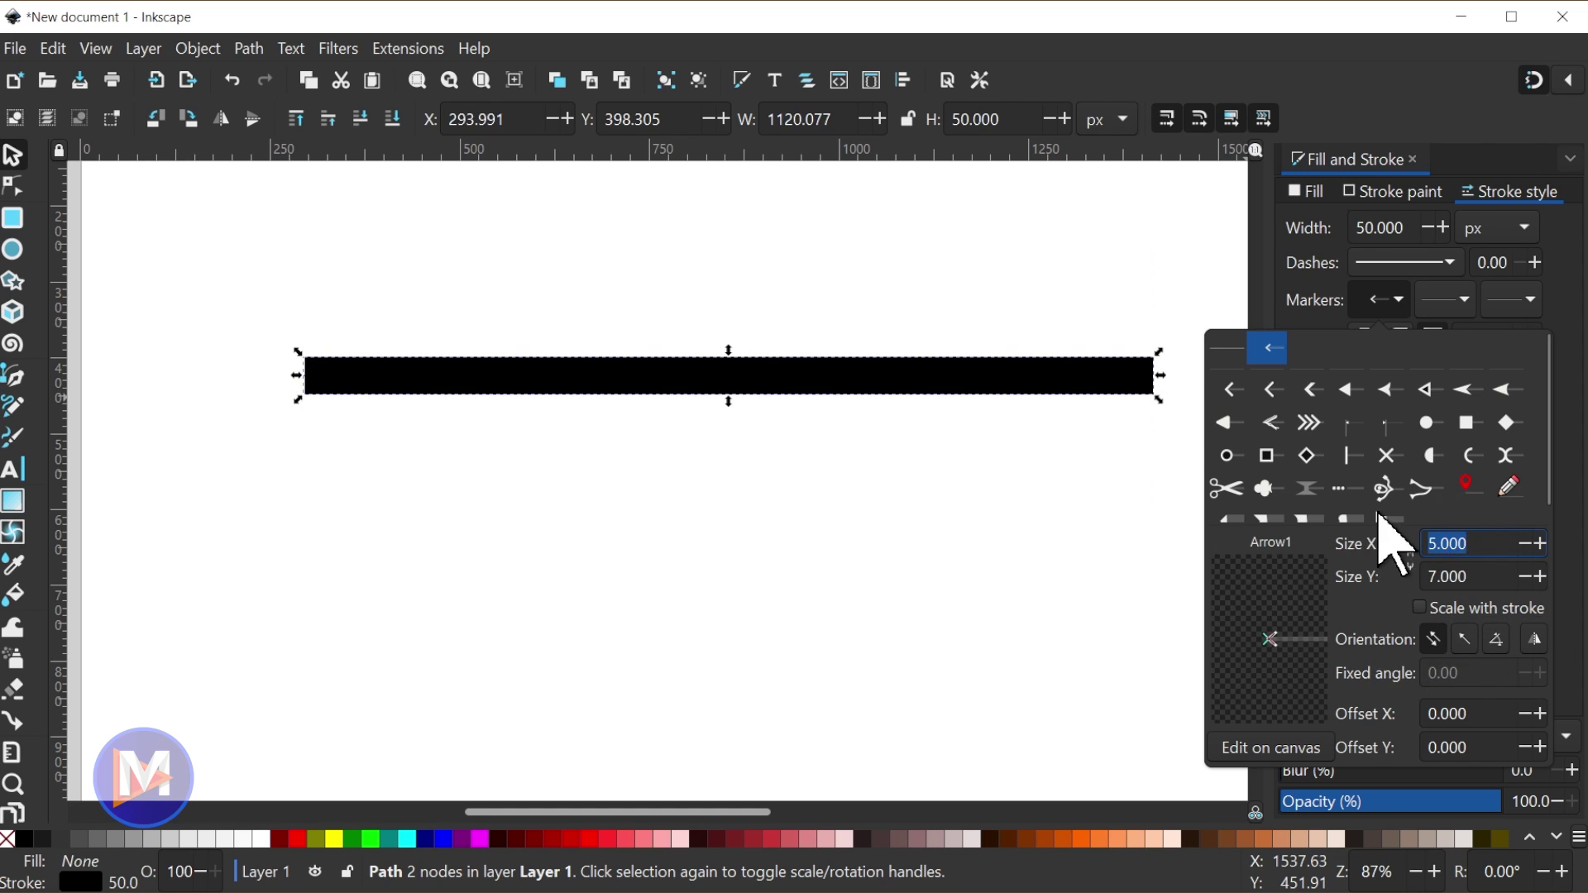
{"action": "type", "text": "40"}
{"action": "key", "text": "Tab"}
{"action": "type", "text": "40"}
{"action": "key", "text": "Tab"}
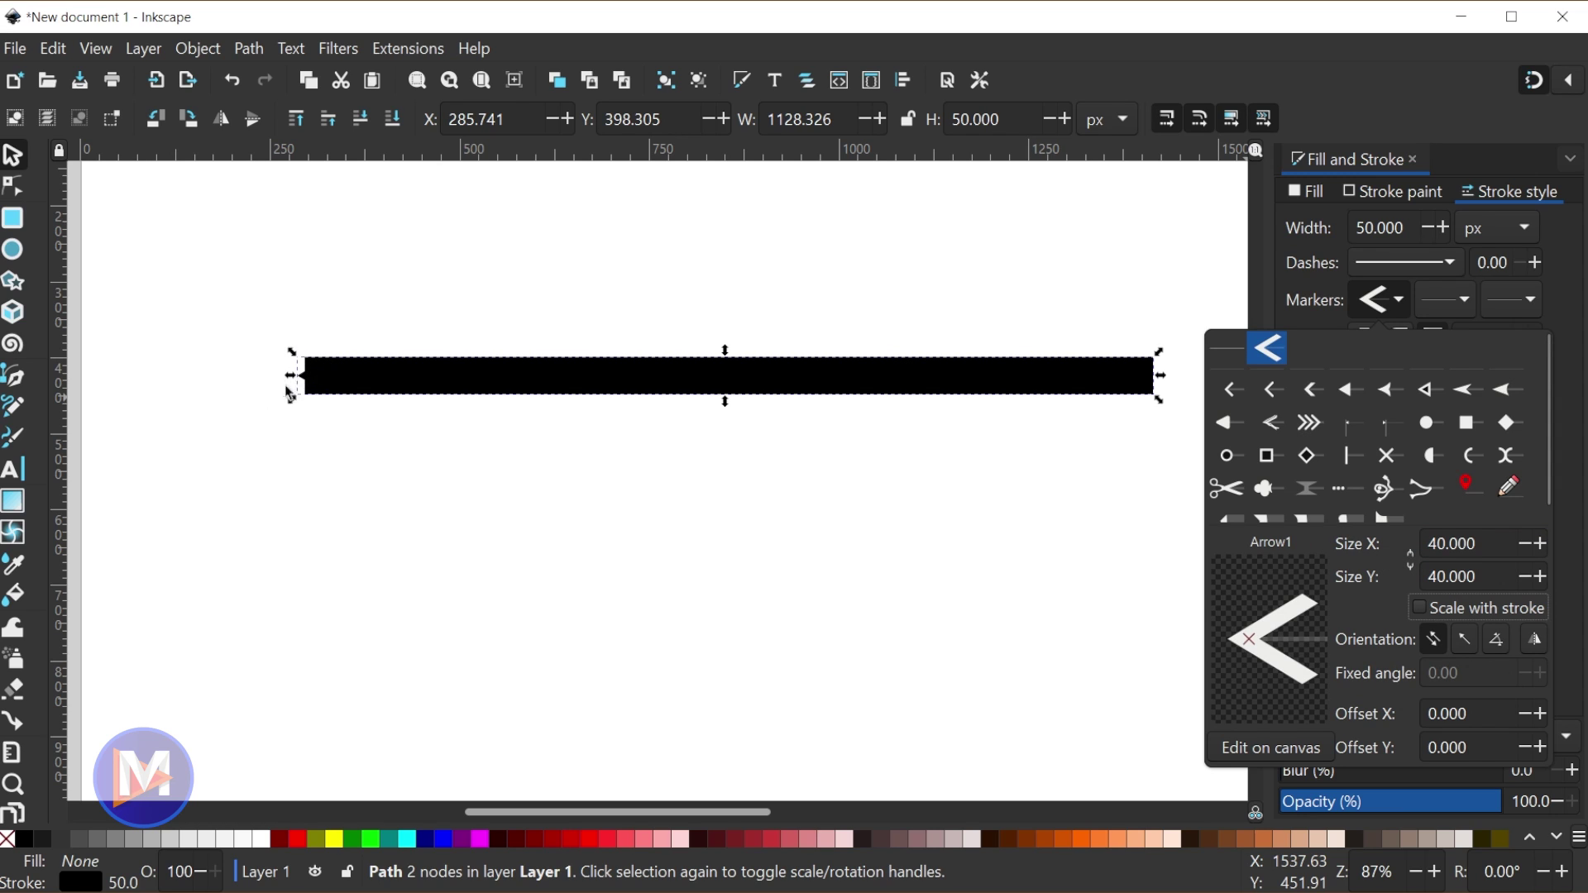
{"action": "left_click", "coordinate": [1445, 544]}
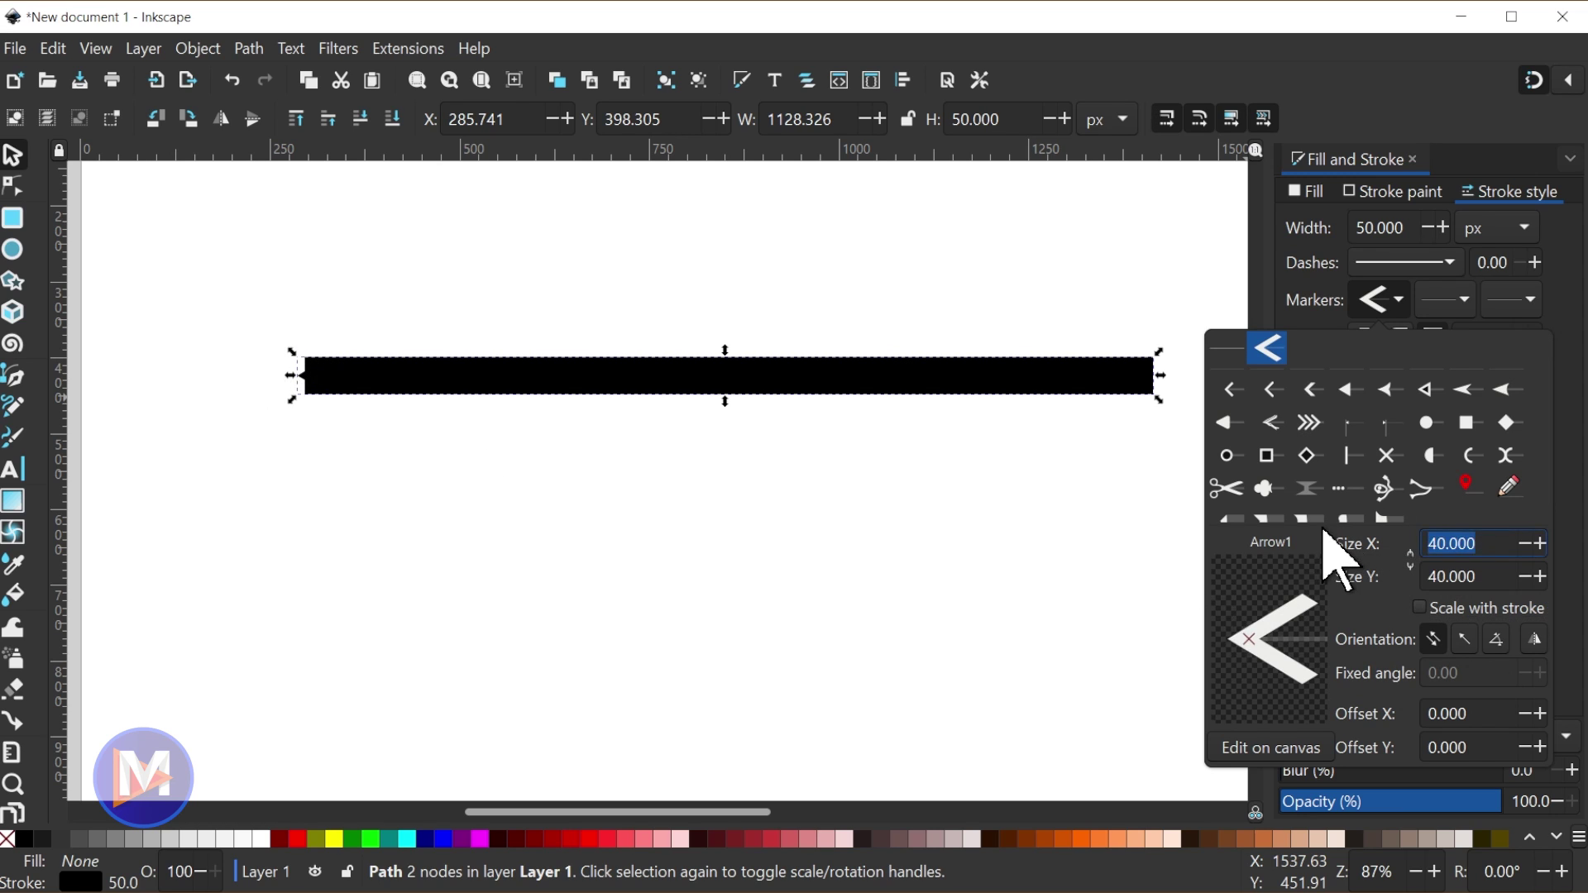
{"action": "type", "text": "150"}
{"action": "key", "text": "Tab"}
{"action": "type", "text": "150"}
{"action": "key", "text": "Tab"}
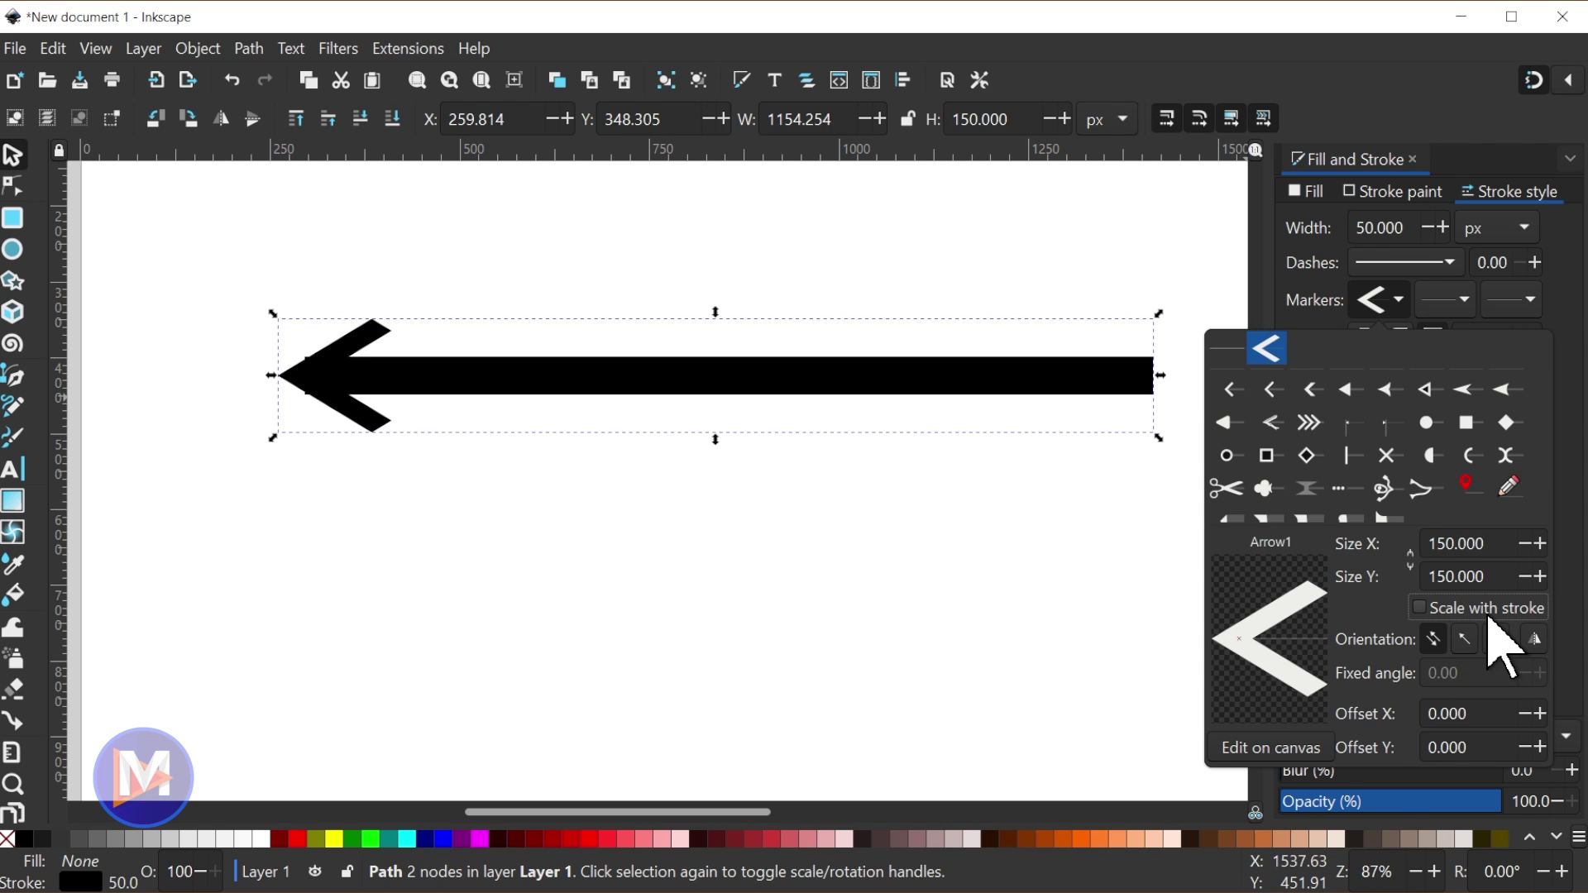
{"action": "left_click", "coordinate": [1231, 390]}
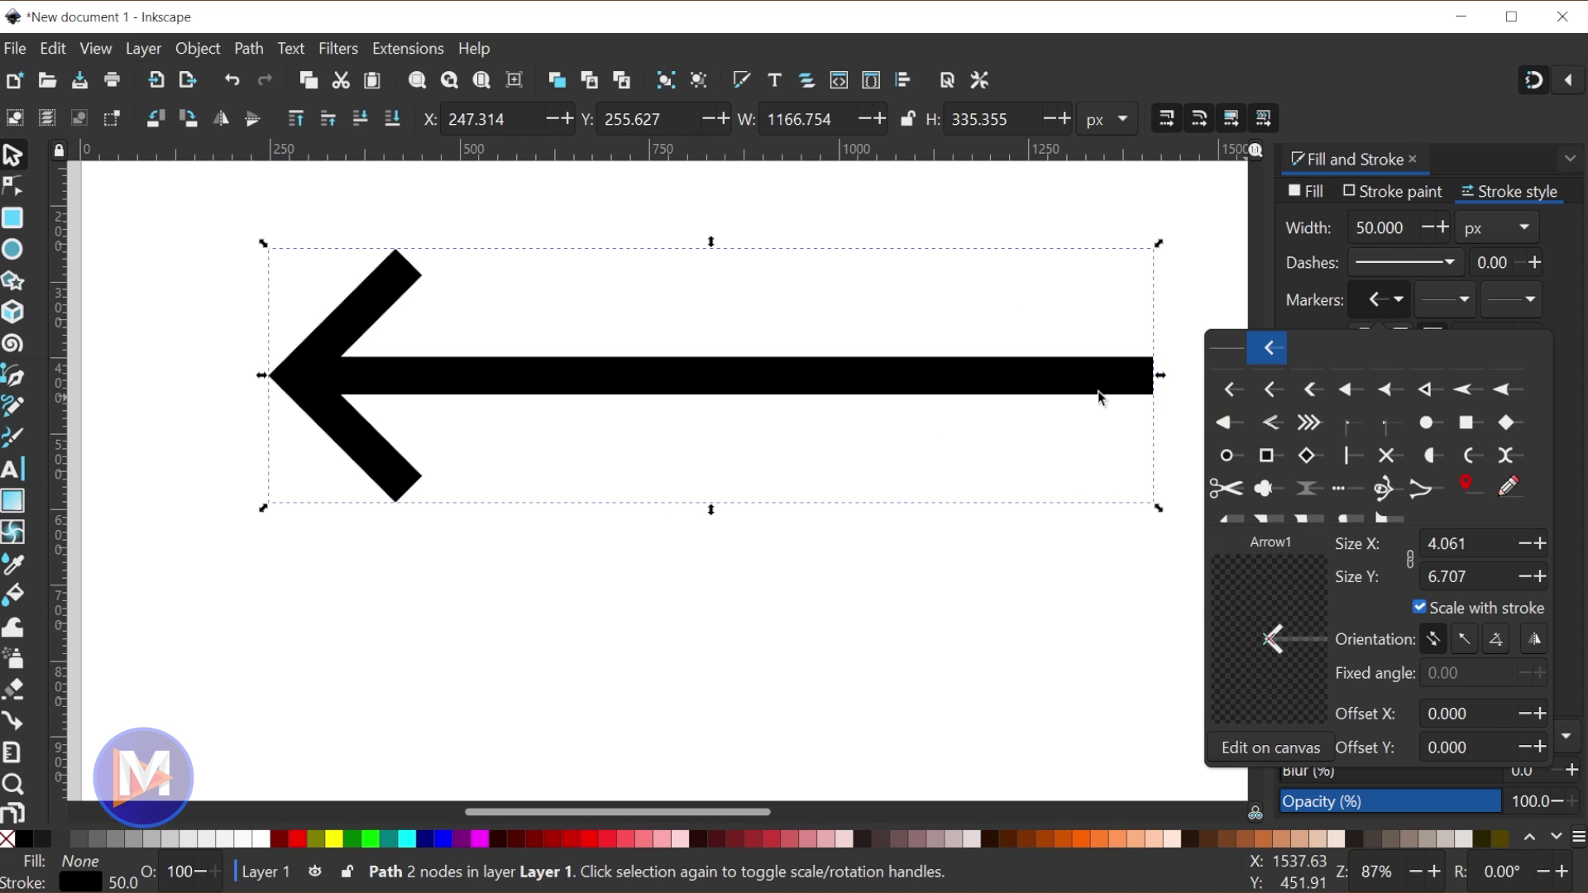
Step: Switch the start marker to a fixed specified angle and step the angle upward repeatedly
{"action": "left_click", "coordinate": [1468, 643]}
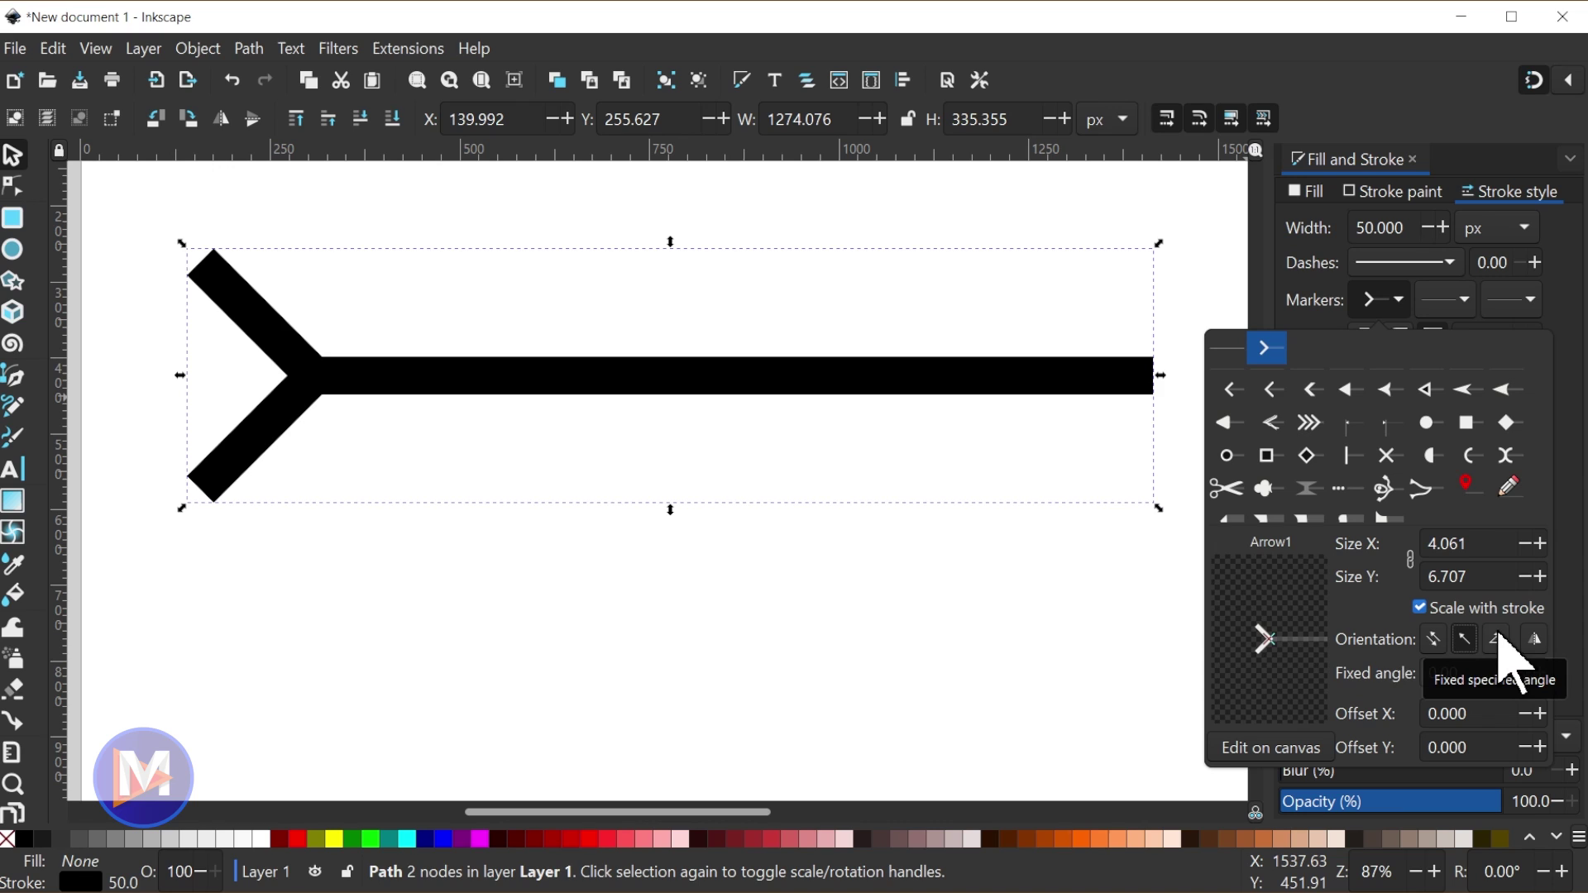
{"action": "left_click", "coordinate": [1494, 641]}
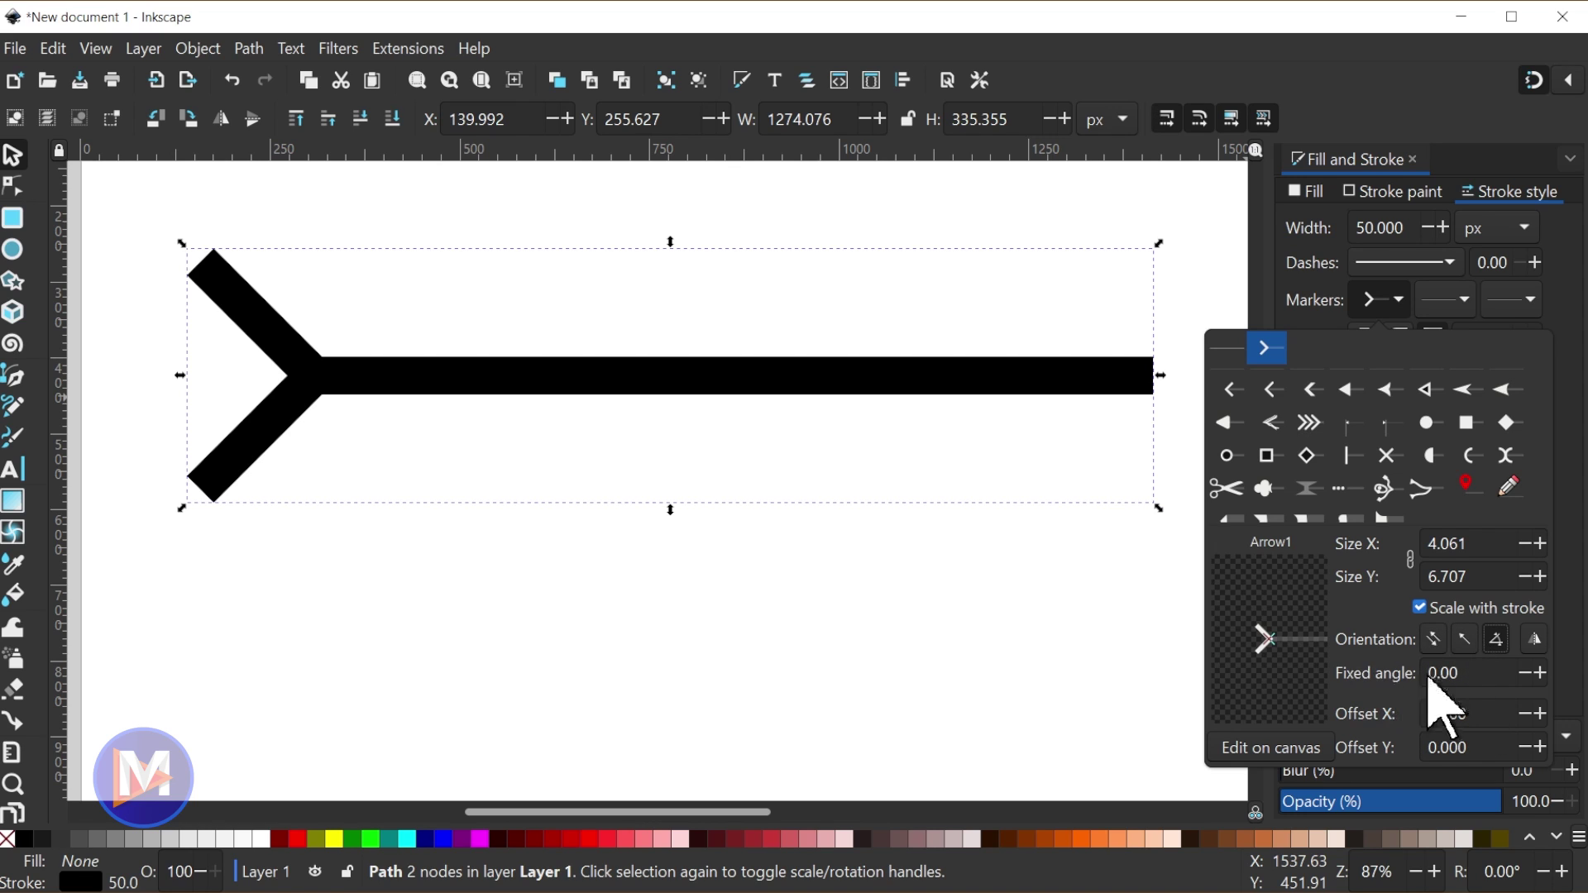
{"action": "left_click", "coordinate": [1540, 672]}
{"action": "left_click", "coordinate": [1540, 672]}
{"action": "left_click", "coordinate": [1540, 672]}
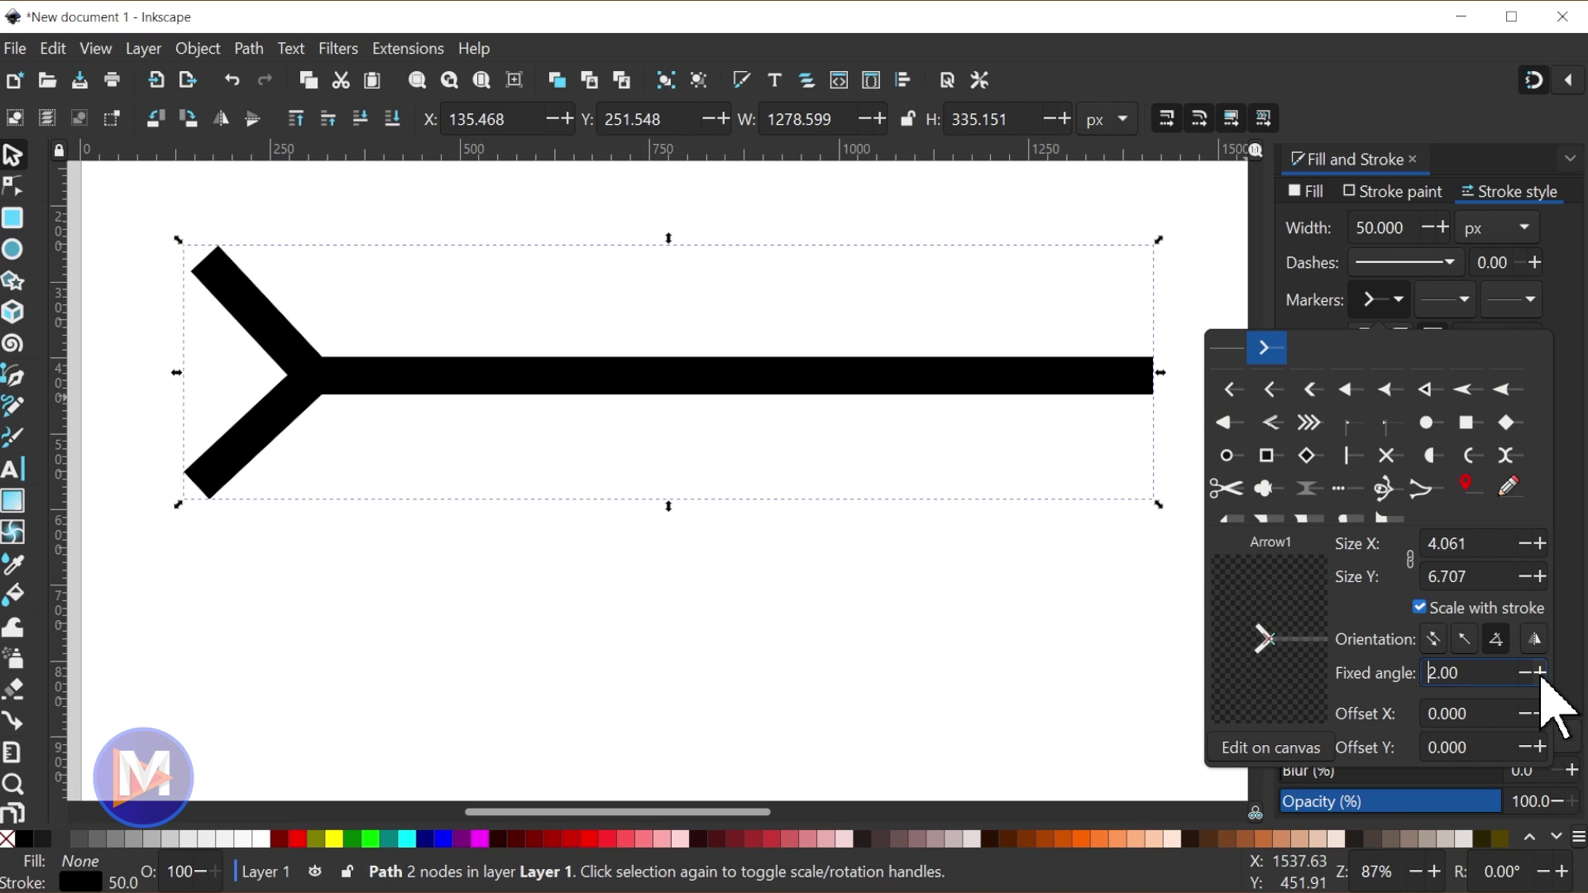
{"action": "left_click", "coordinate": [1540, 673]}
{"action": "left_click", "coordinate": [1540, 673]}
{"action": "left_click", "coordinate": [1540, 672]}
{"action": "left_click", "coordinate": [1540, 672]}
{"action": "left_click", "coordinate": [1540, 672]}
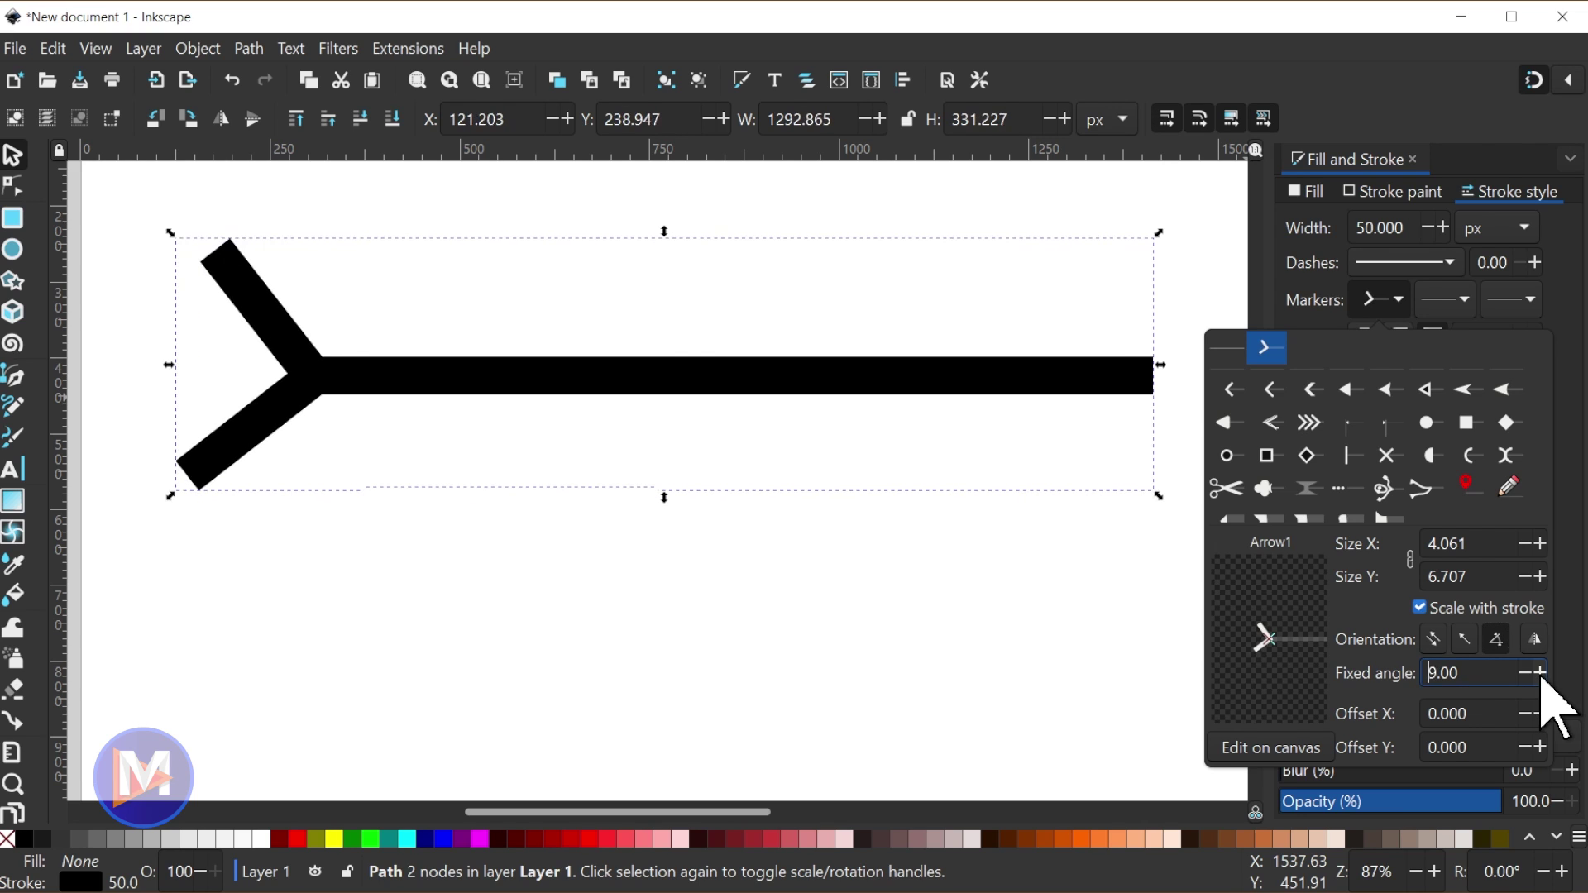
{"action": "left_click", "coordinate": [1540, 673]}
{"action": "left_click", "coordinate": [1540, 672]}
{"action": "left_click", "coordinate": [1540, 672]}
{"action": "left_click", "coordinate": [1540, 672]}
Step: Set the start marker's fixed angle to -30, then back to 0
{"action": "left_click_drag", "start_coordinate": [1507, 672], "coordinate": [1416, 670]}
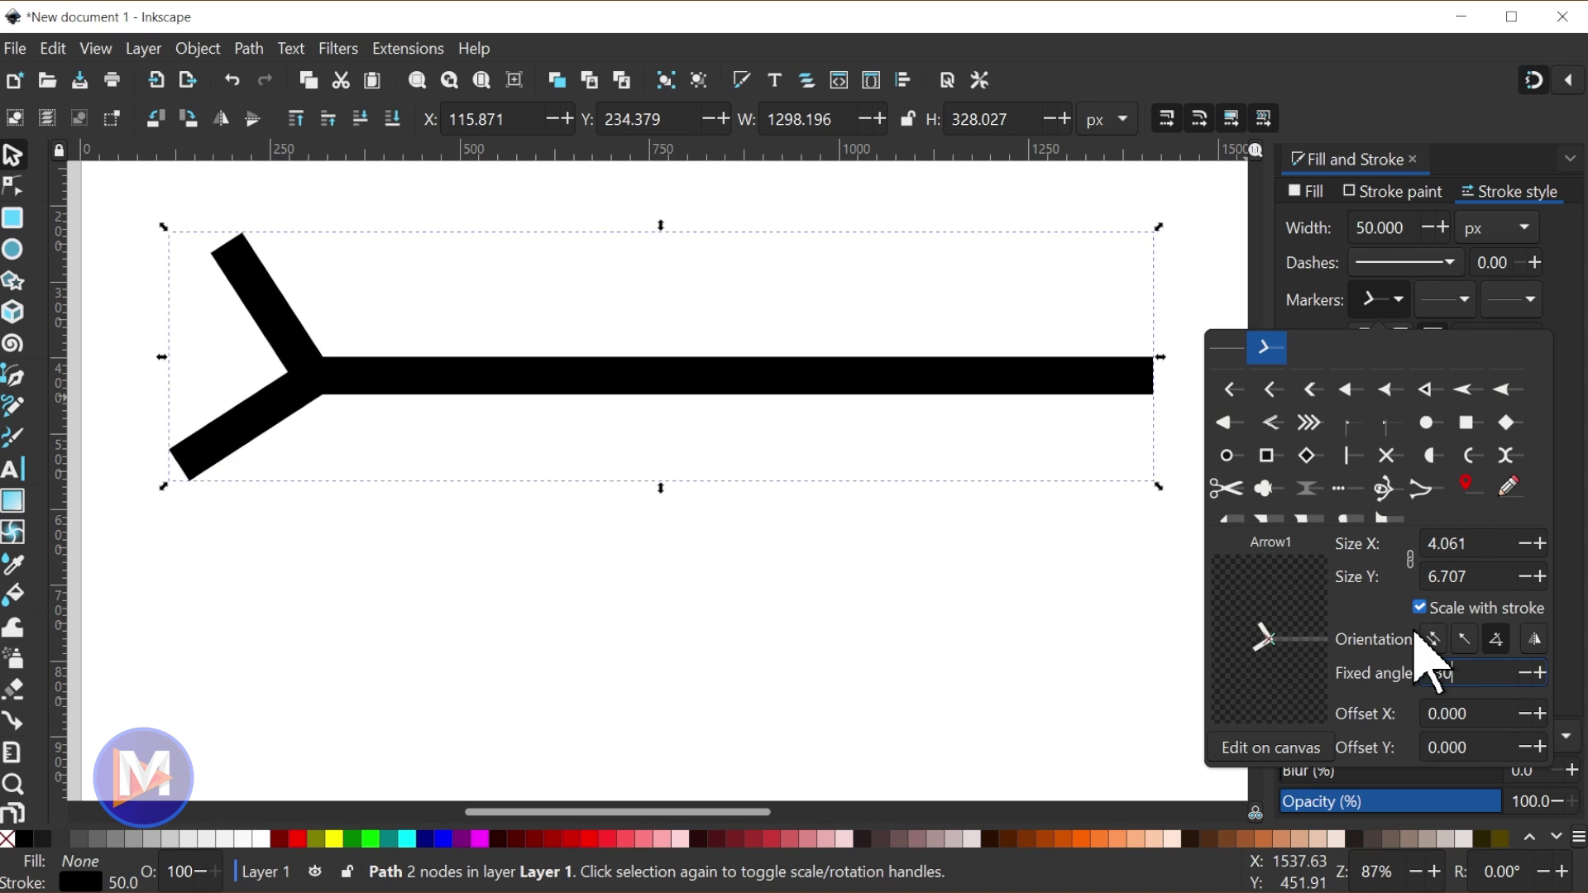
{"action": "type", "text": "-30"}
{"action": "key", "text": "Return"}
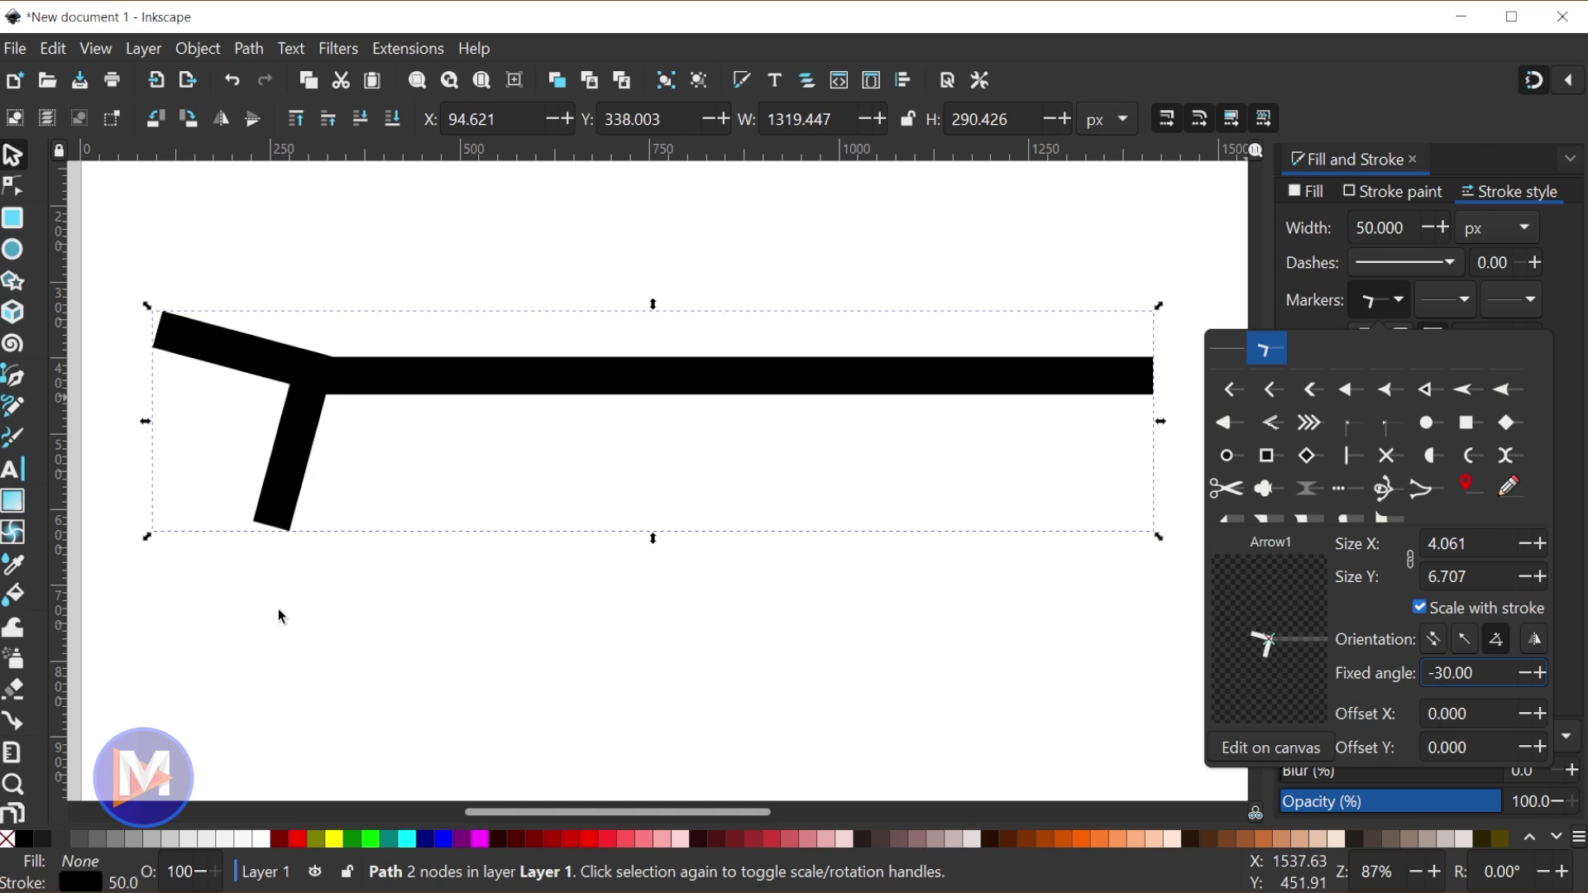
{"action": "left_click_drag", "start_coordinate": [1485, 673], "coordinate": [1379, 669]}
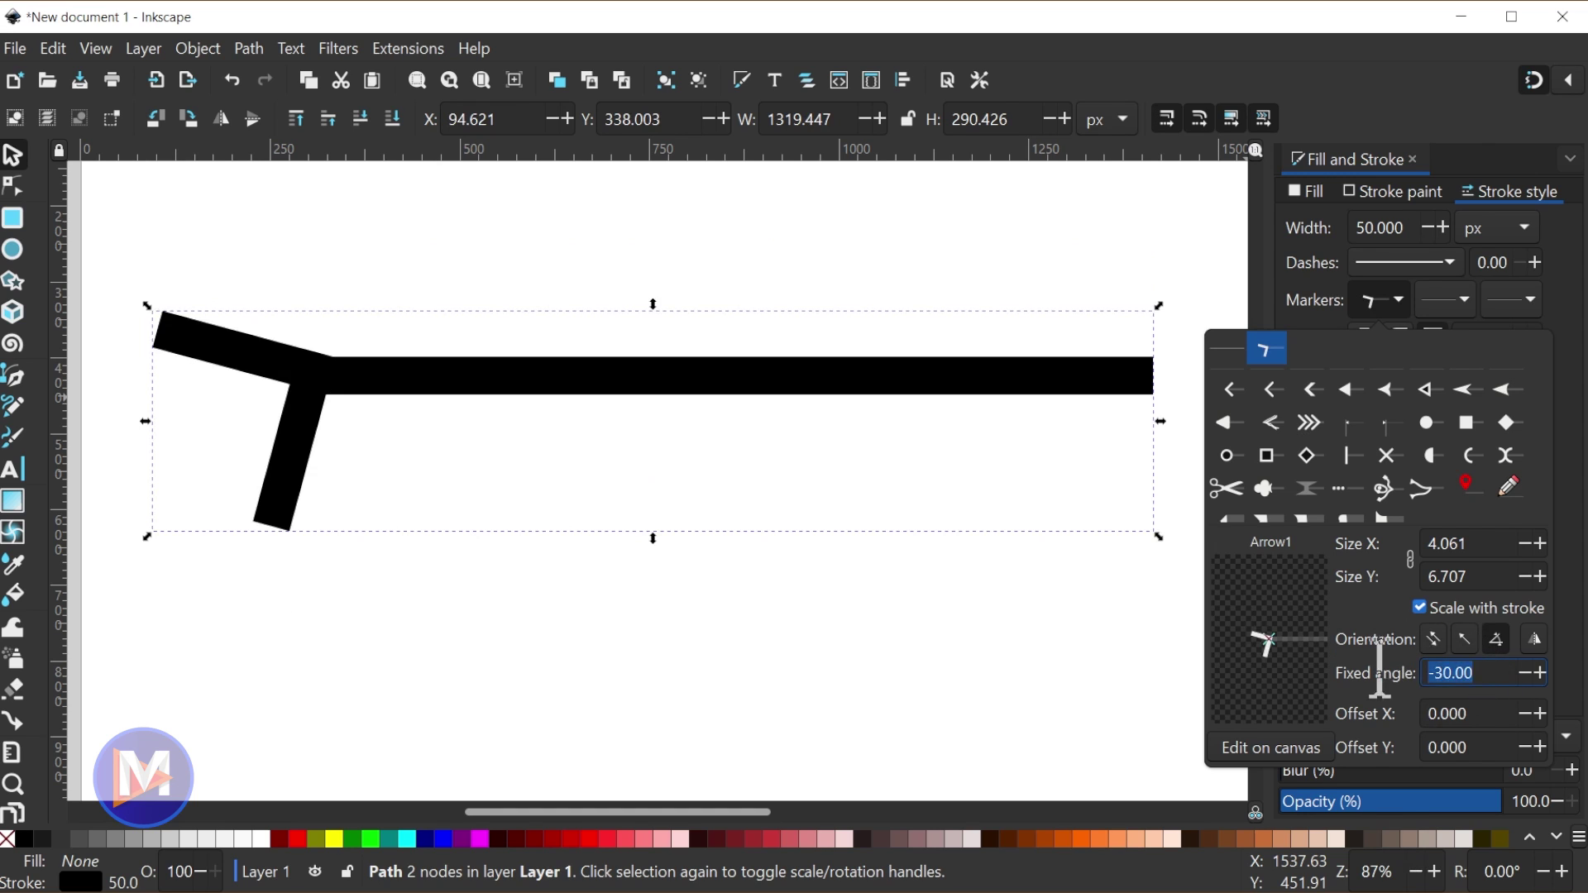
{"action": "type", "text": "0"}
{"action": "key", "text": "Return"}
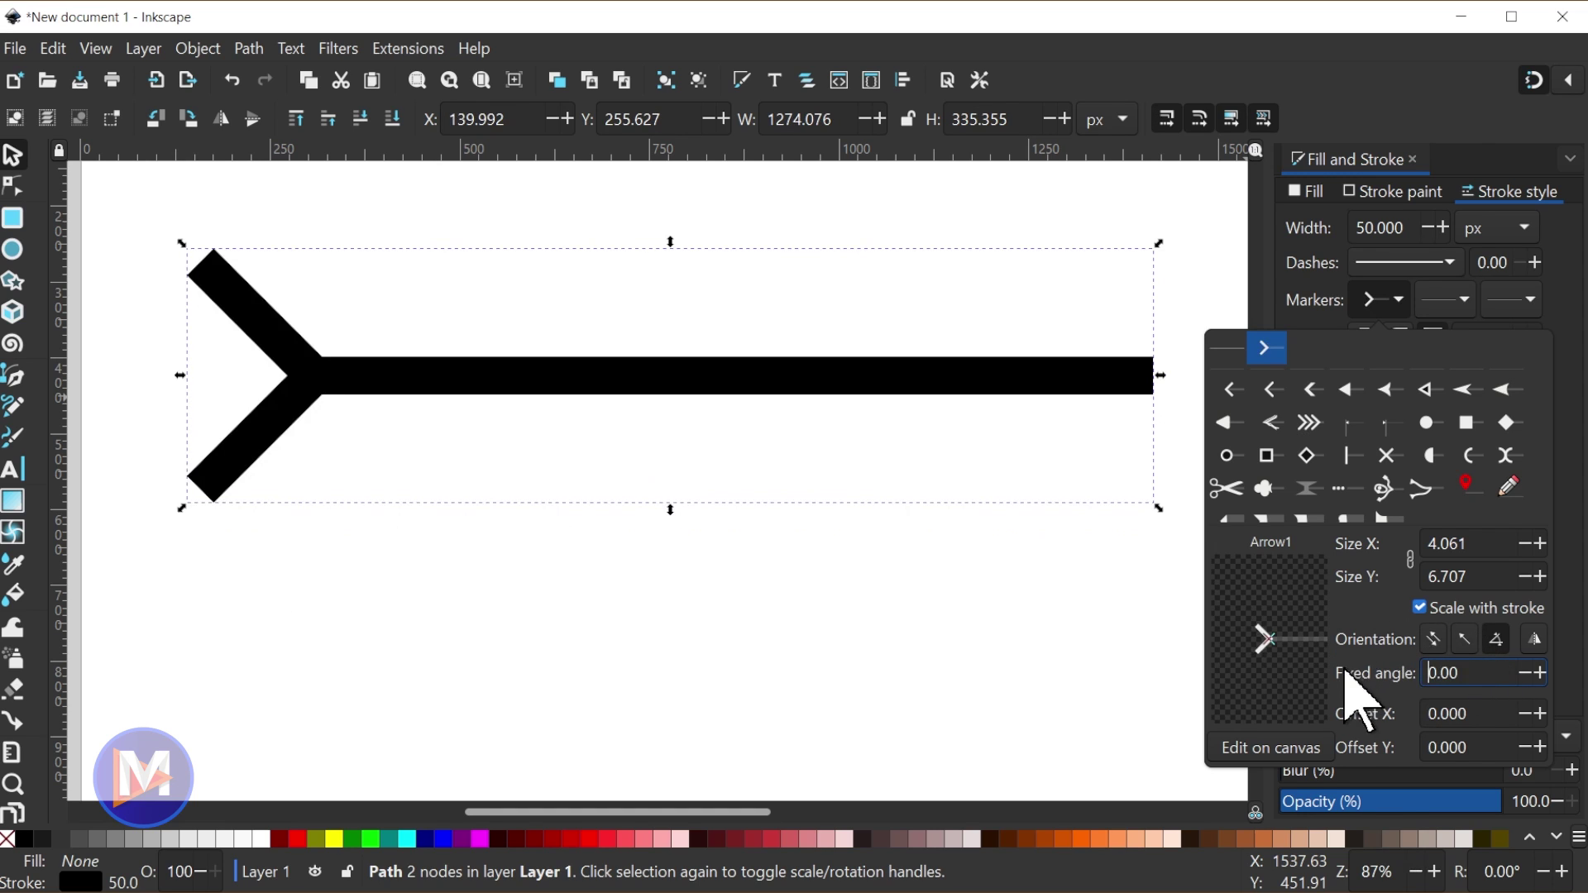
Step: Reverse the start marker's orientation and flip it twice so Arrow1 points left
{"action": "left_click", "coordinate": [1435, 641]}
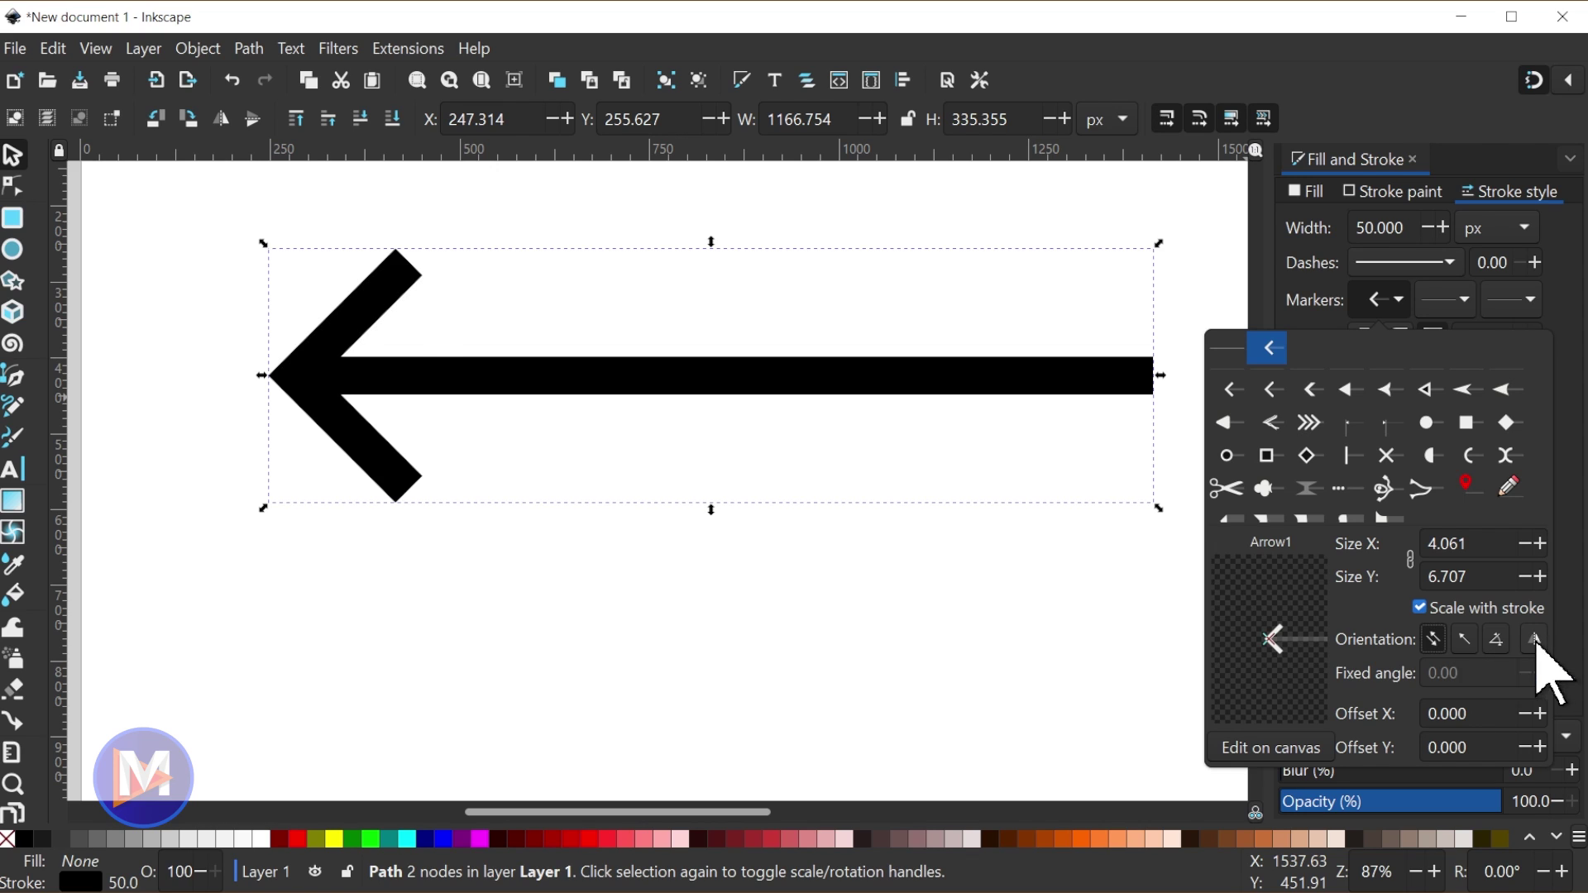
{"action": "left_click", "coordinate": [1536, 644]}
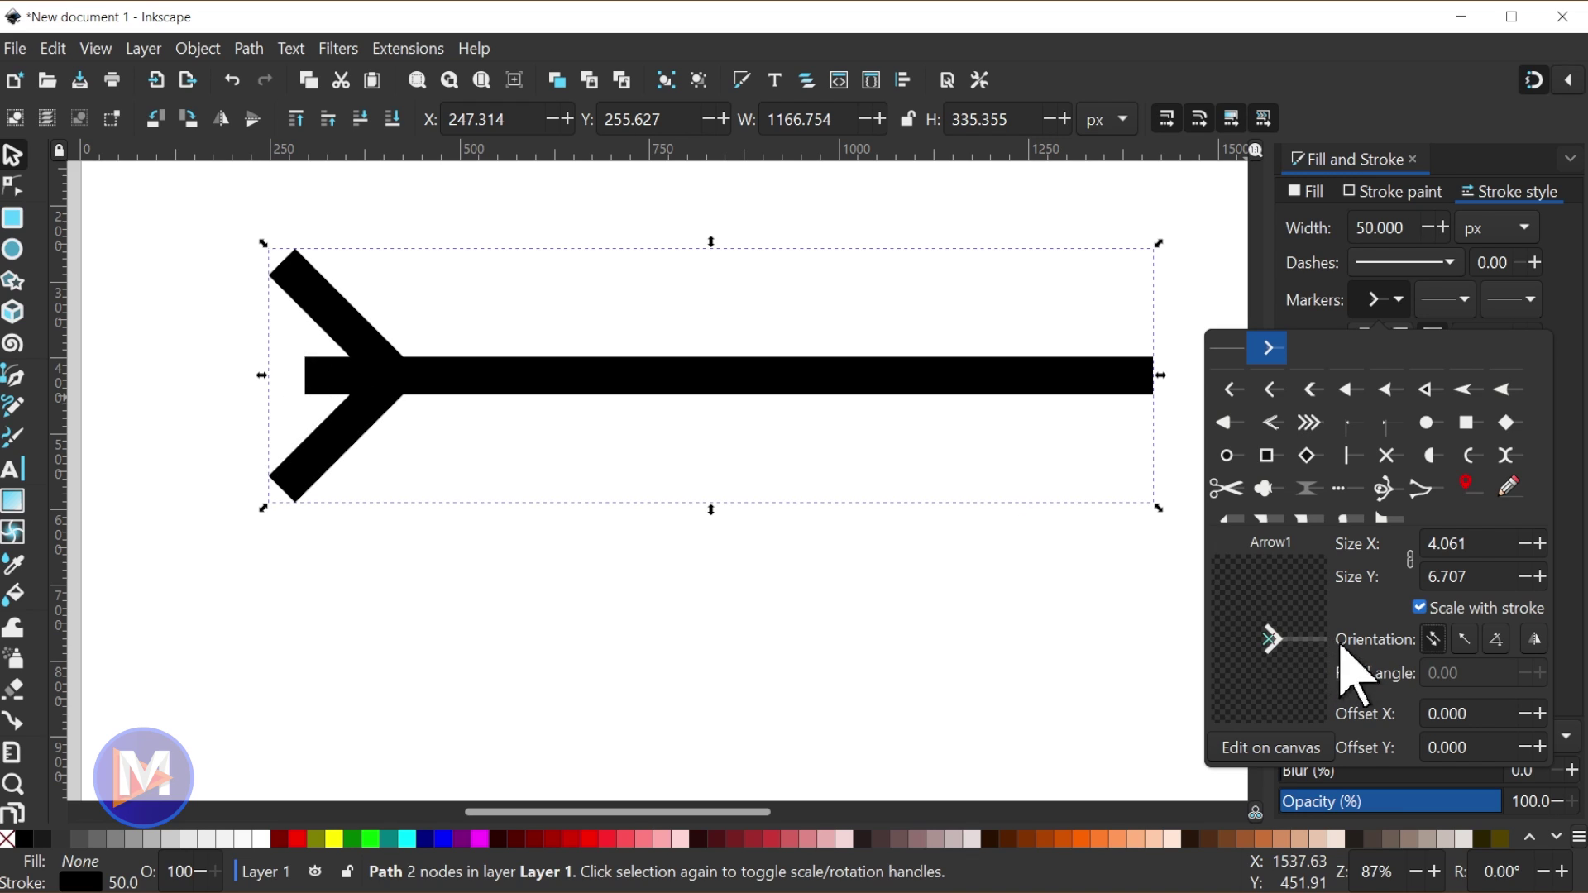
{"action": "left_click", "coordinate": [1534, 638]}
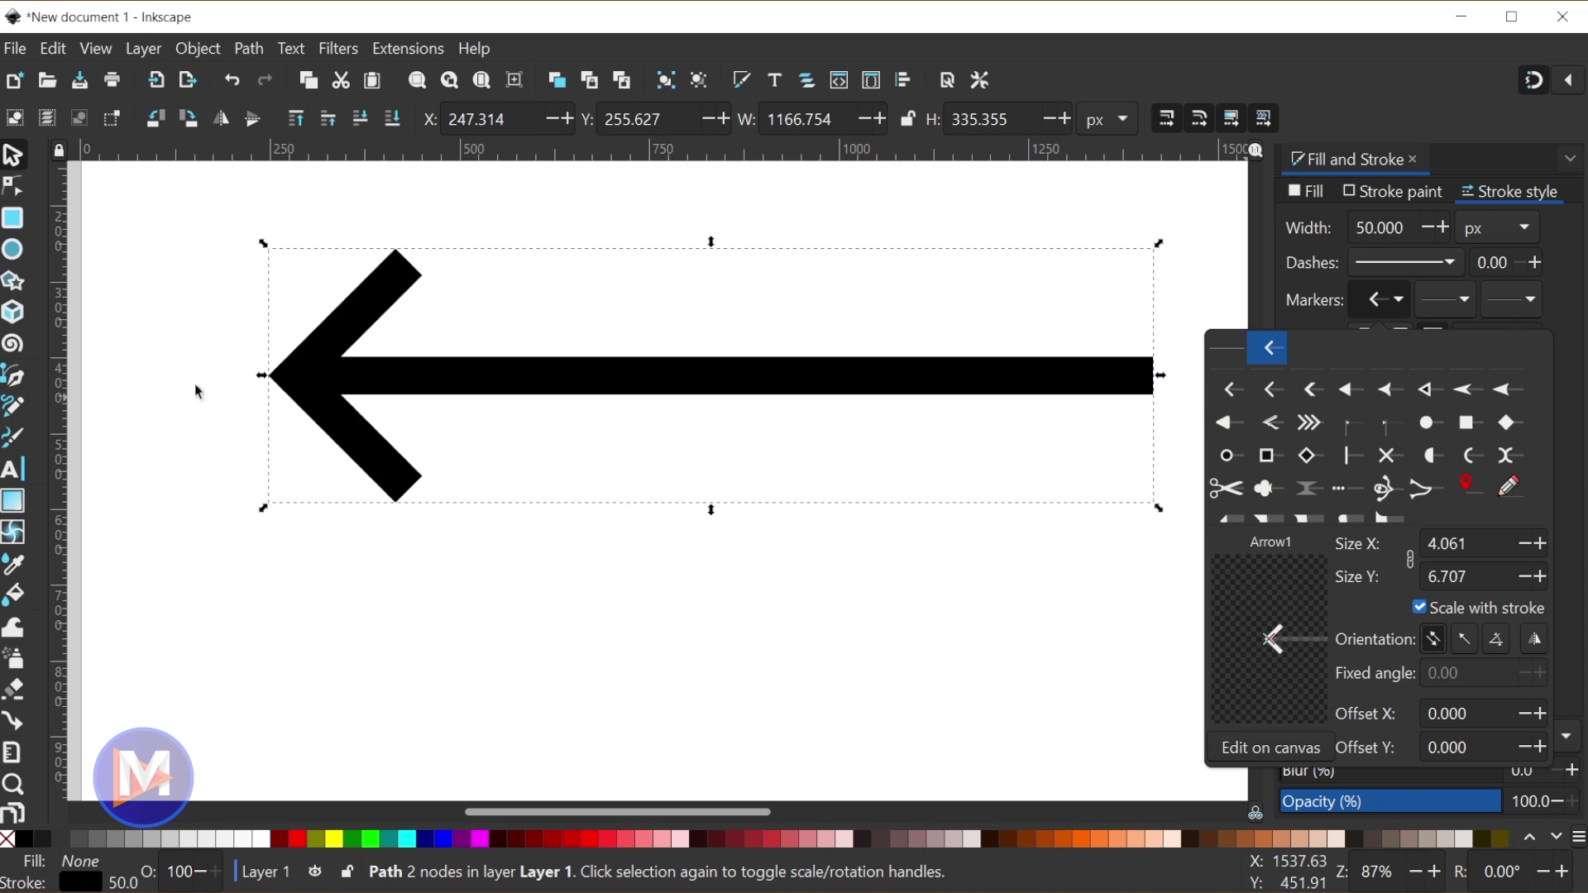
Step: Try horizontal marker offsets of 10 and -5, then return it to 0
{"action": "left_click", "coordinate": [1464, 711]}
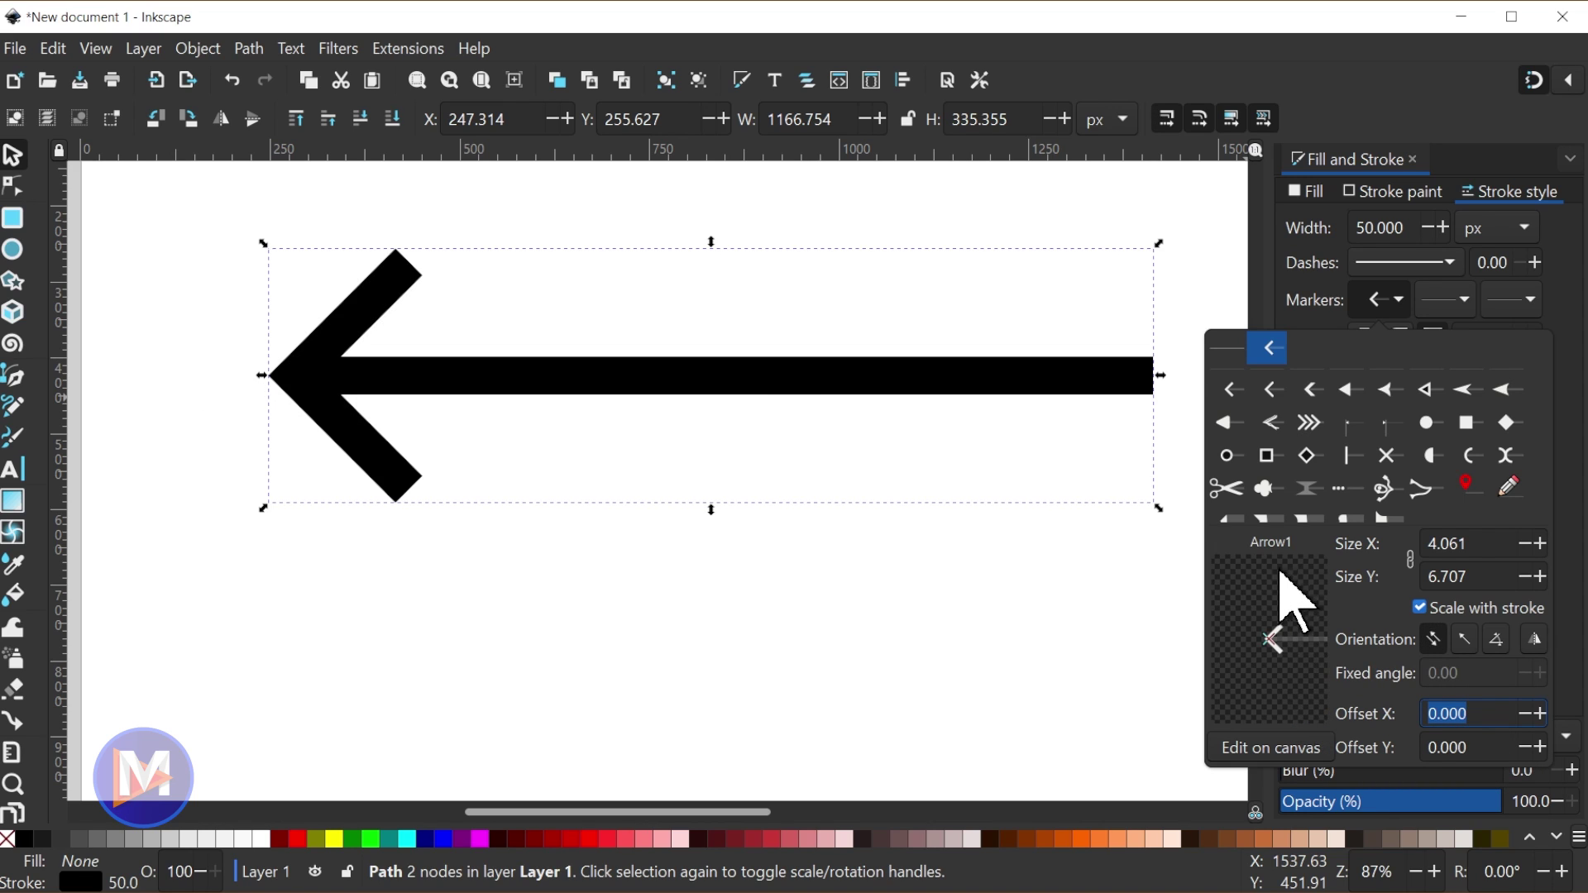
{"action": "type", "text": "10"}
{"action": "key", "text": "Return"}
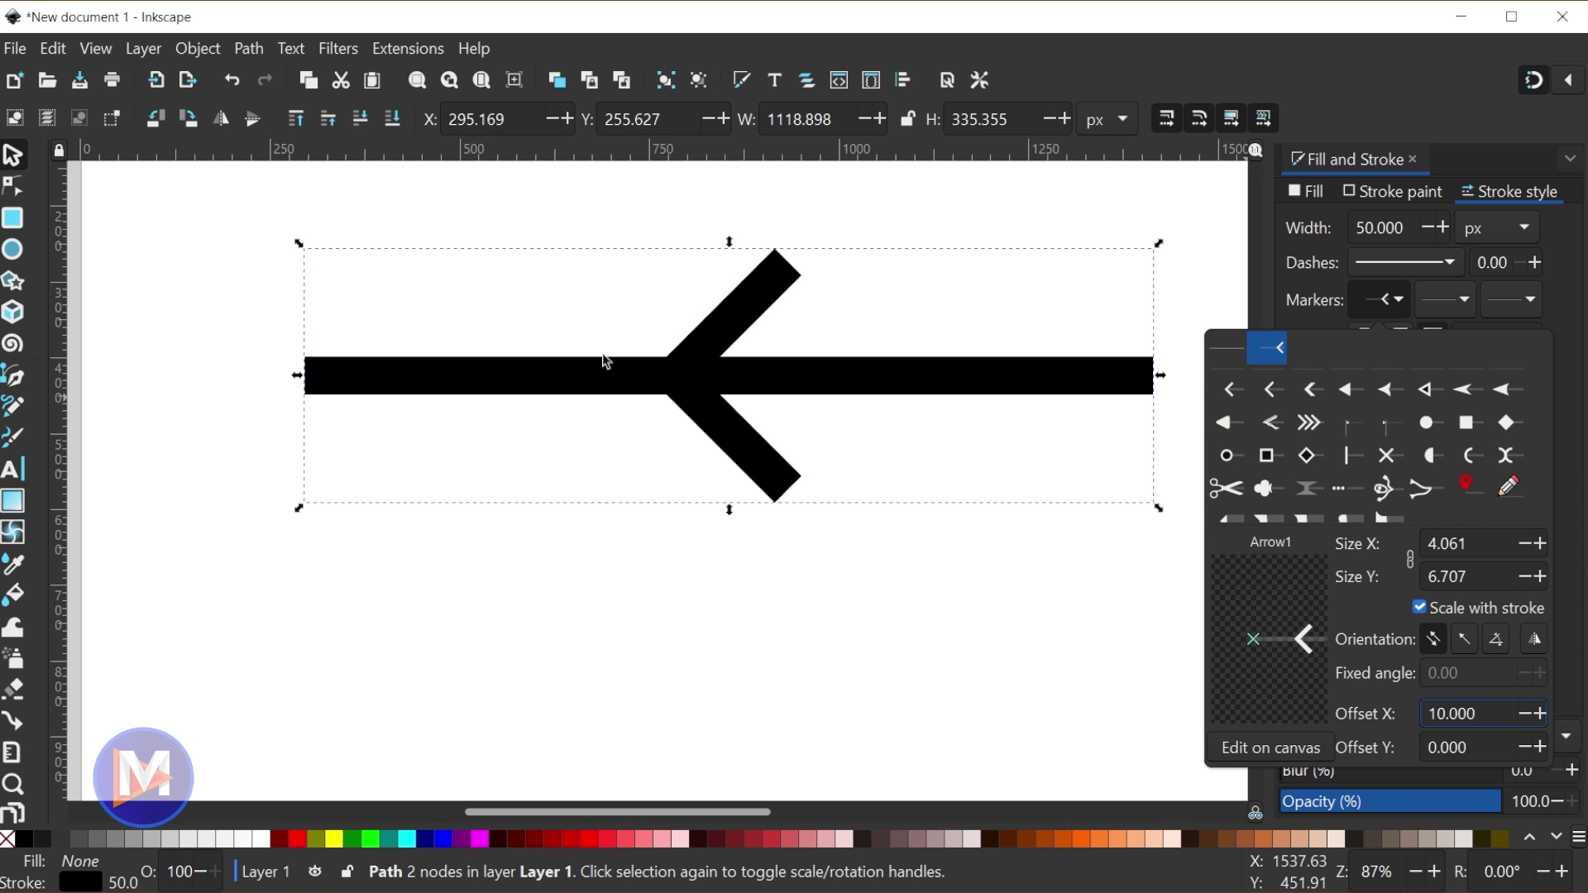
{"action": "left_click_drag", "start_coordinate": [1485, 712], "coordinate": [1335, 678]}
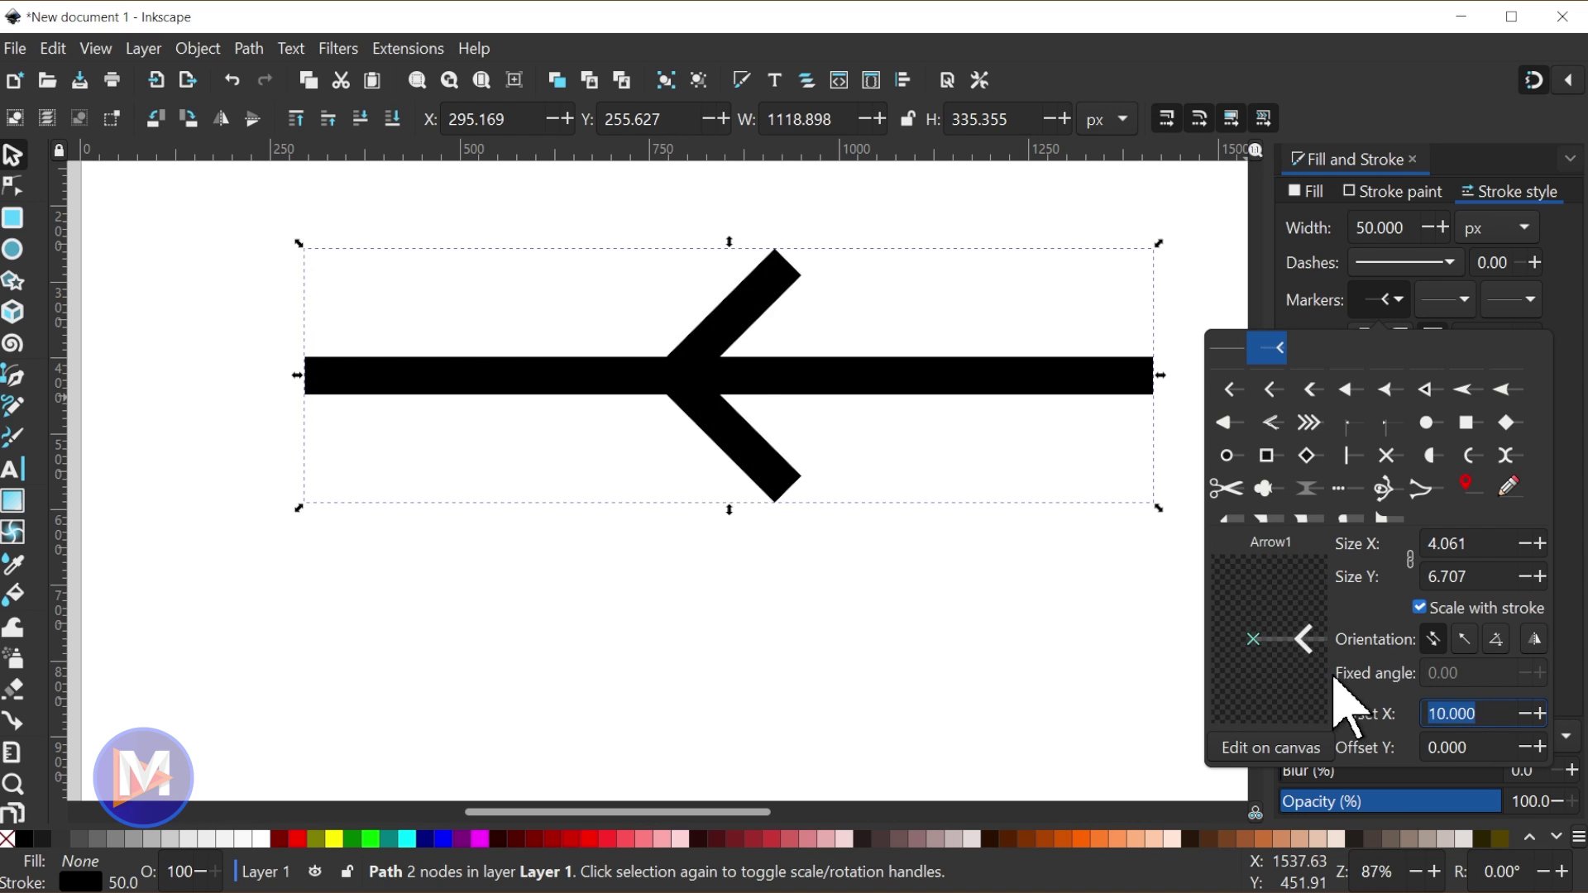
{"action": "type", "text": "-5"}
{"action": "key", "text": "Return"}
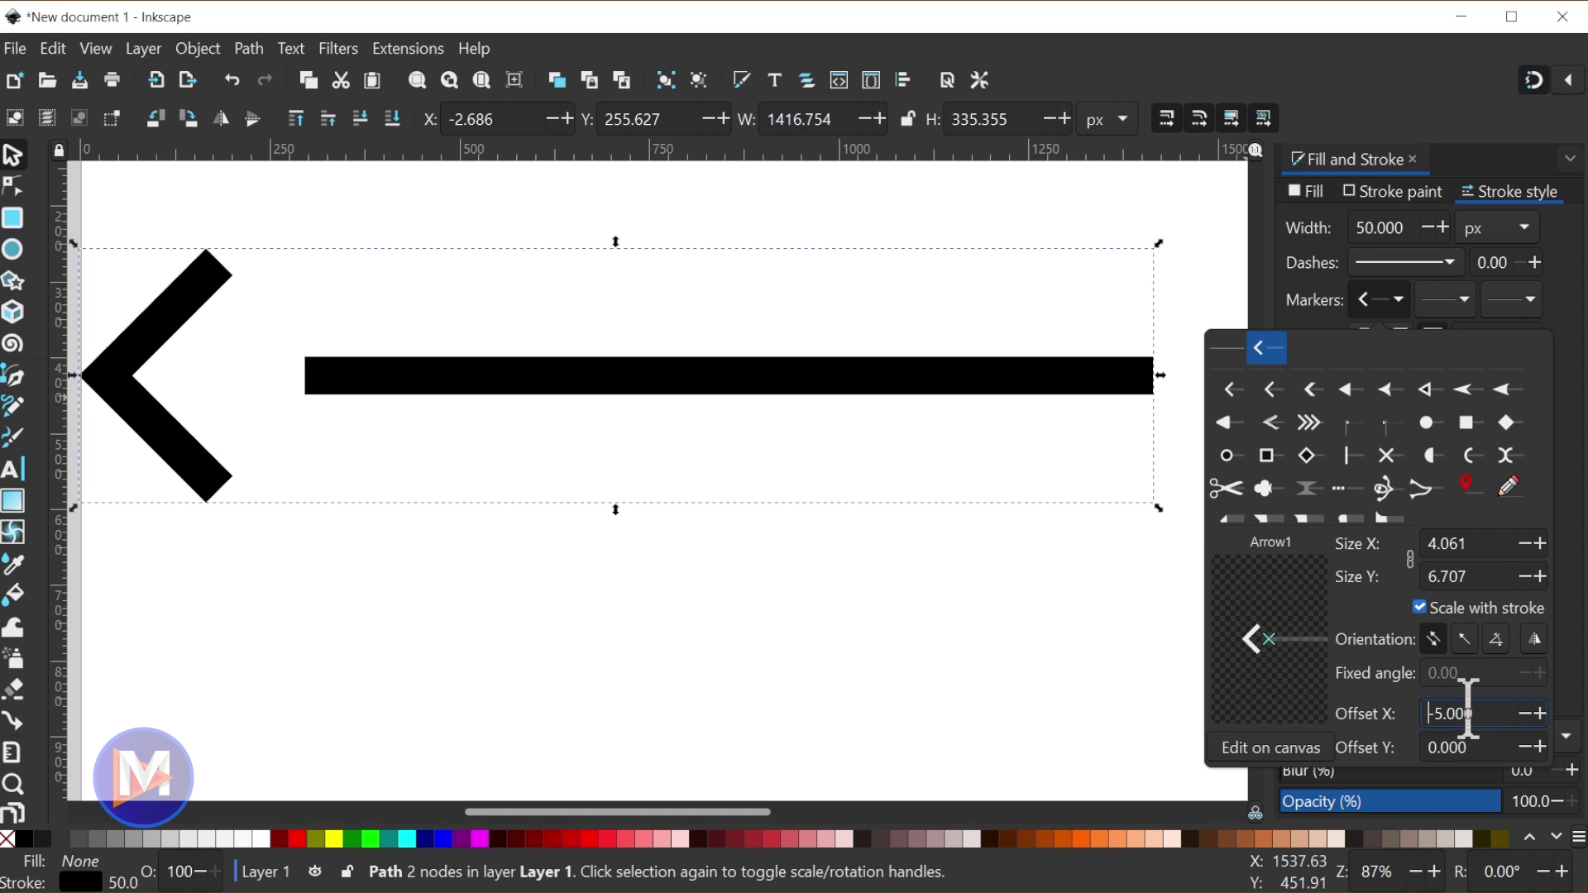
{"action": "left_click_drag", "start_coordinate": [1488, 713], "coordinate": [1377, 744]}
{"action": "type", "text": "0"}
{"action": "key", "text": "Return"}
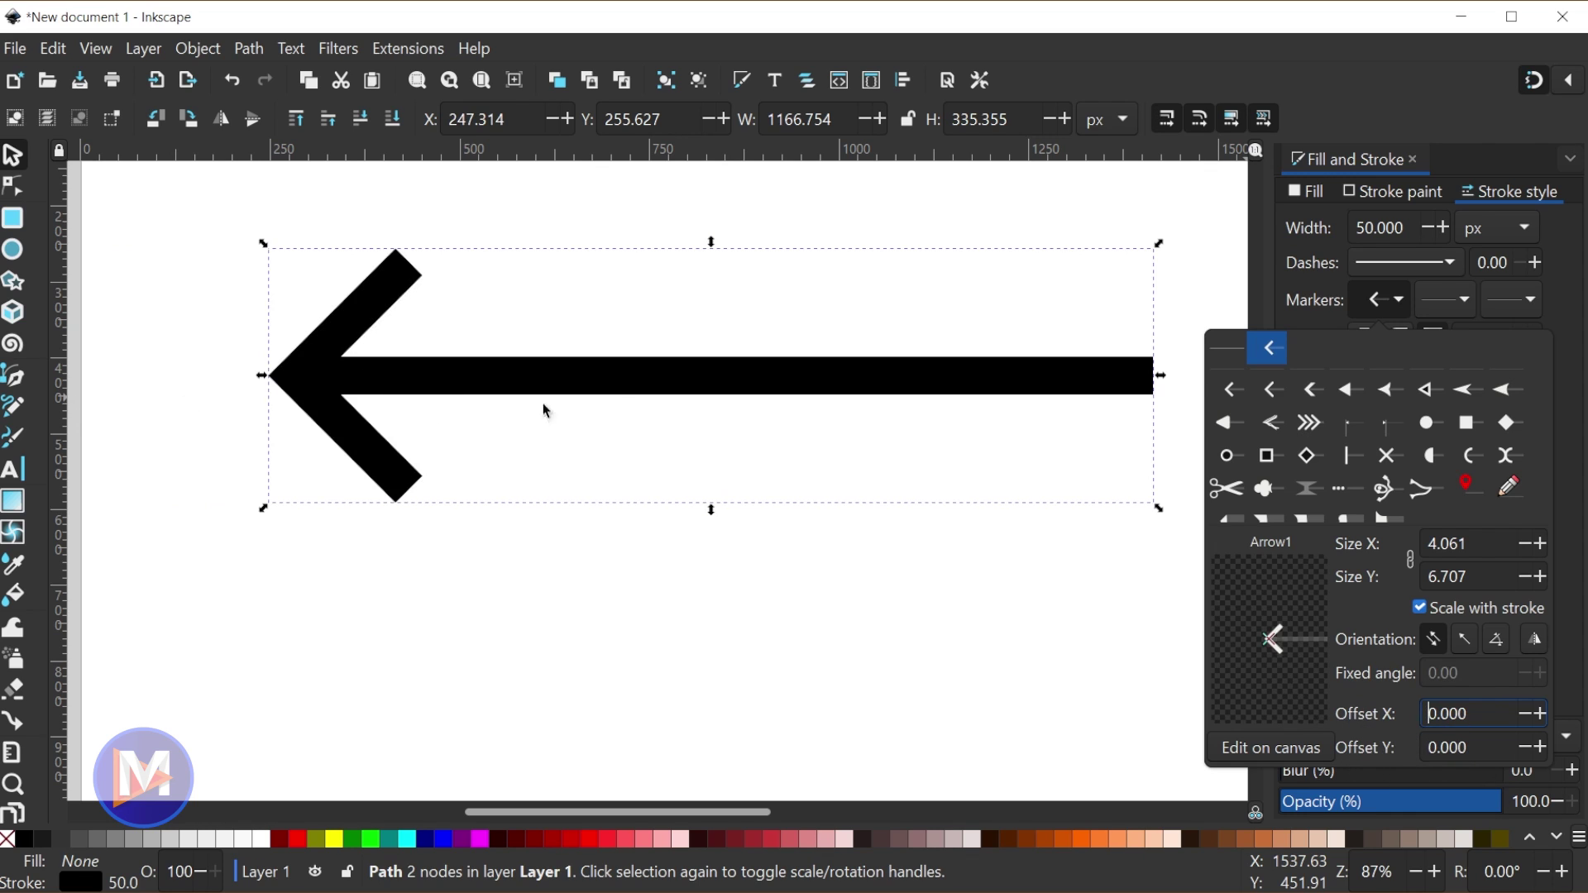
Step: Apply a vertical marker offset of 5, then reset it to 0
{"action": "left_click", "coordinate": [1436, 746]}
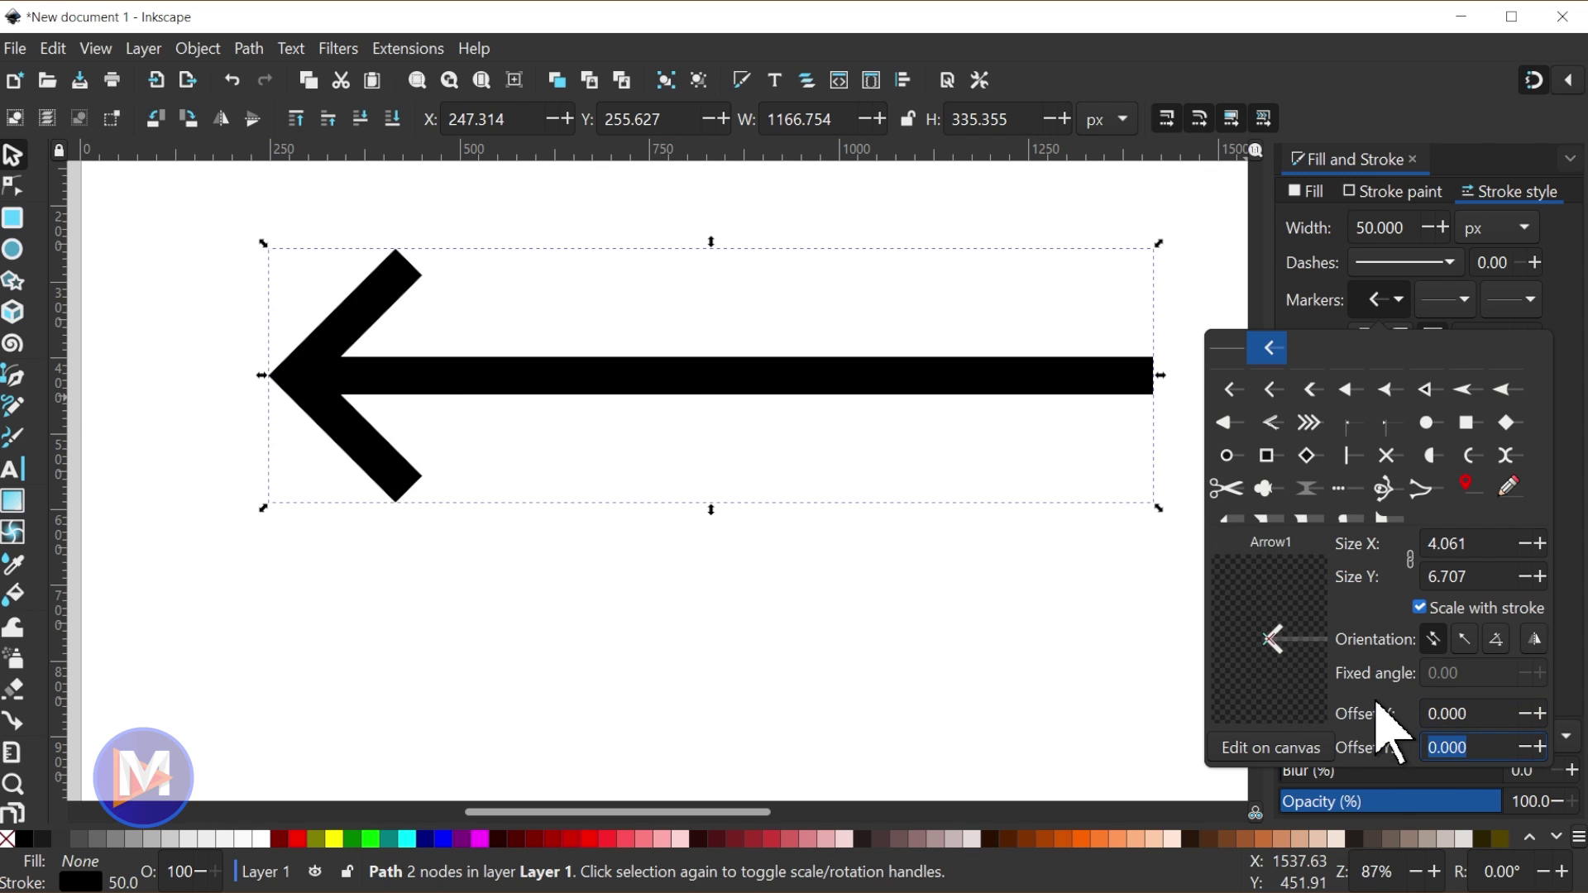
{"action": "type", "text": "5"}
{"action": "key", "text": "Return"}
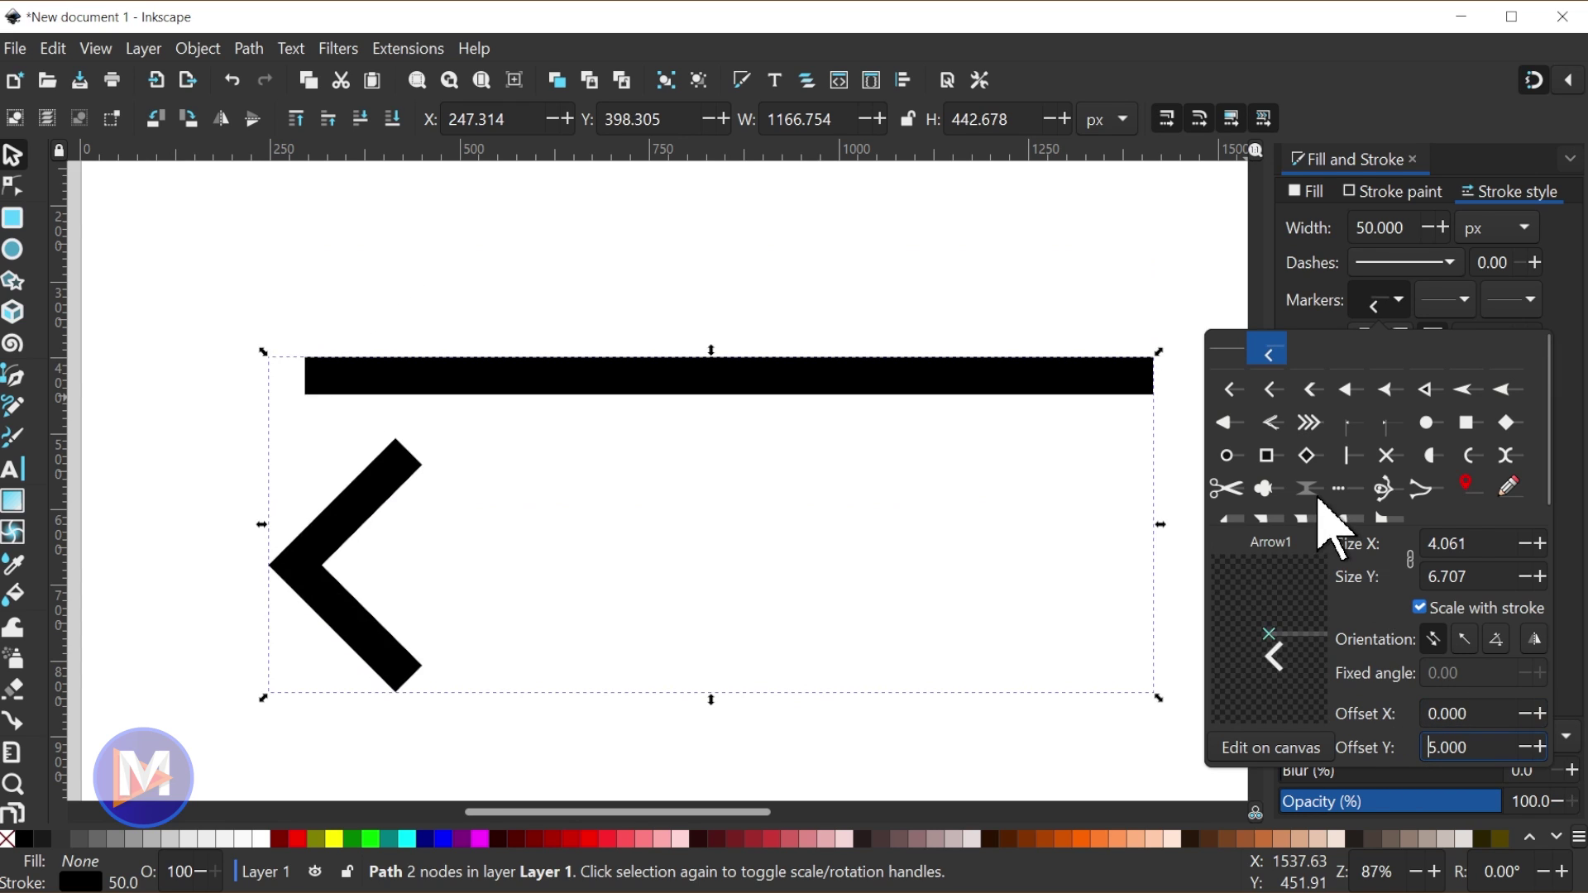
{"action": "key", "text": "Return"}
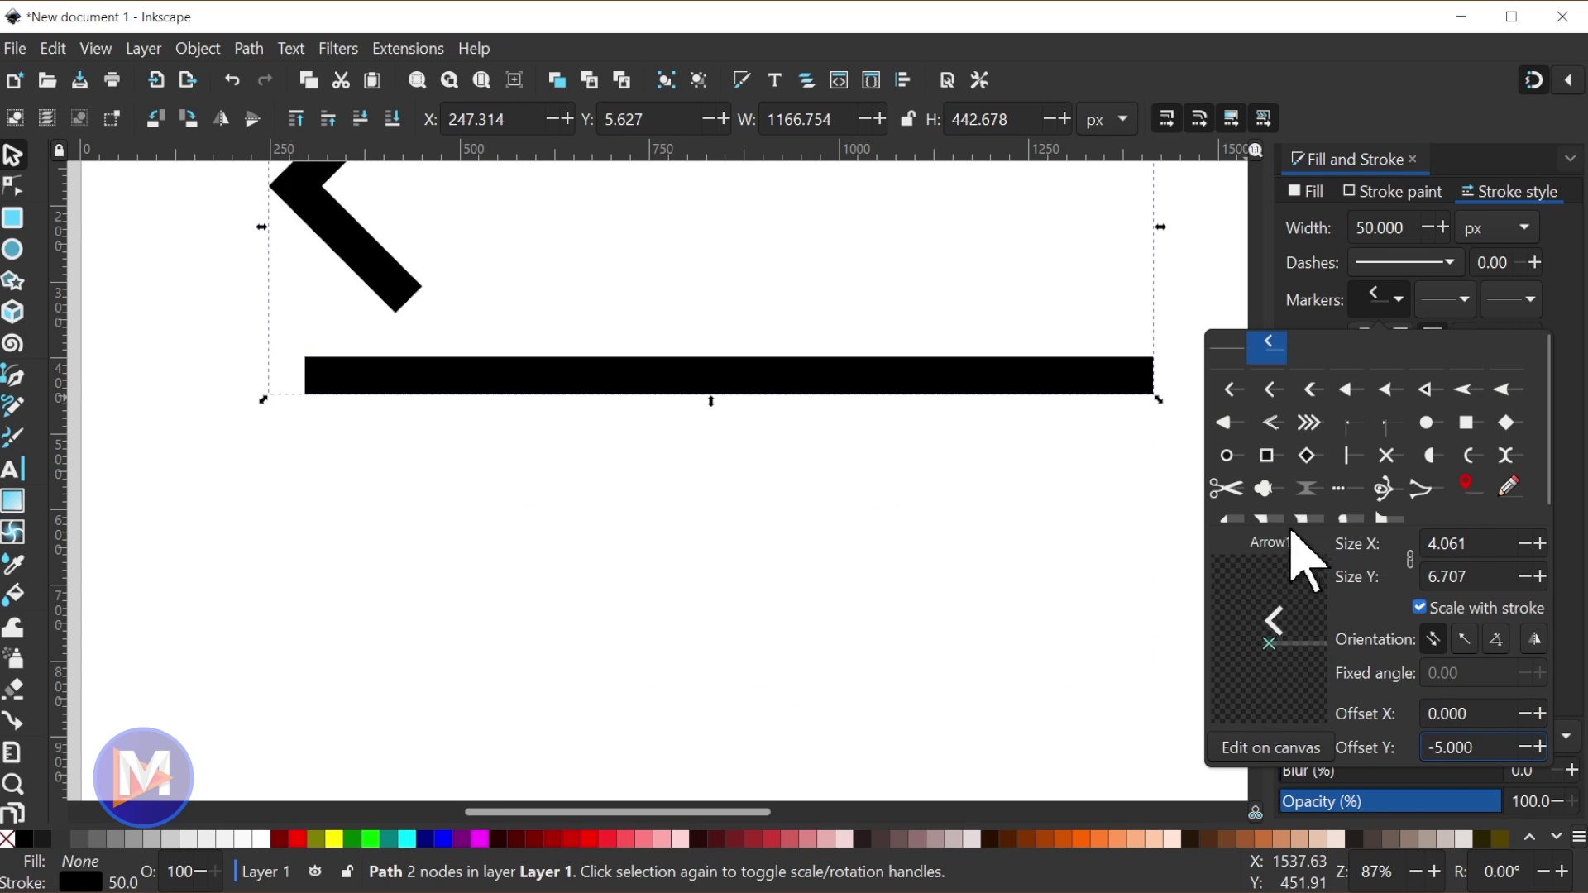
{"action": "key", "text": "ctrl+a"}
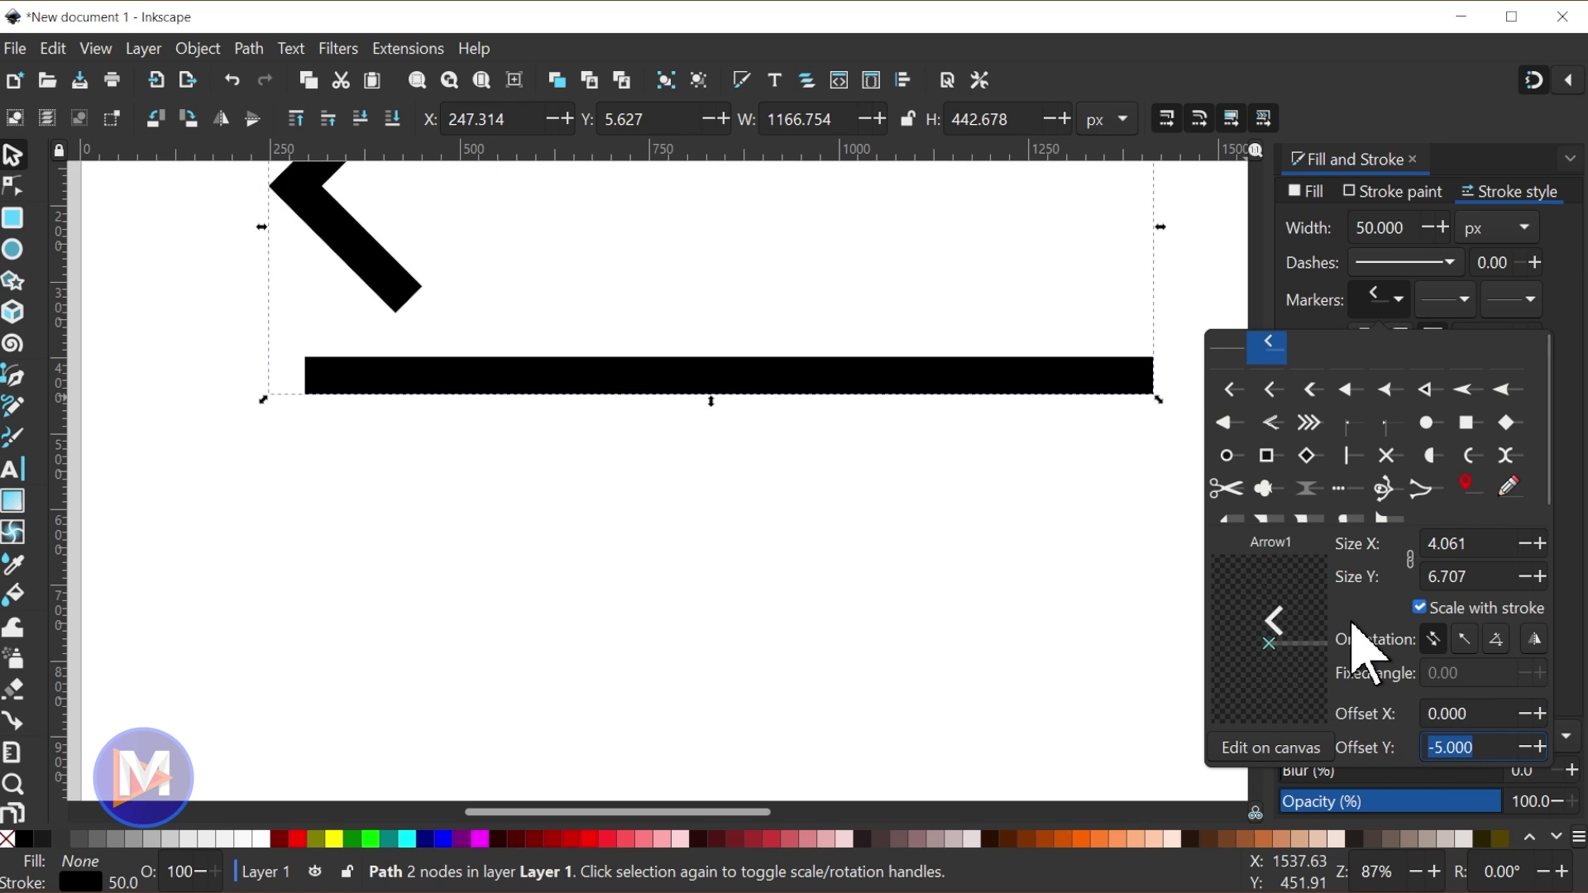
{"action": "type", "text": "0"}
{"action": "key", "text": "Return"}
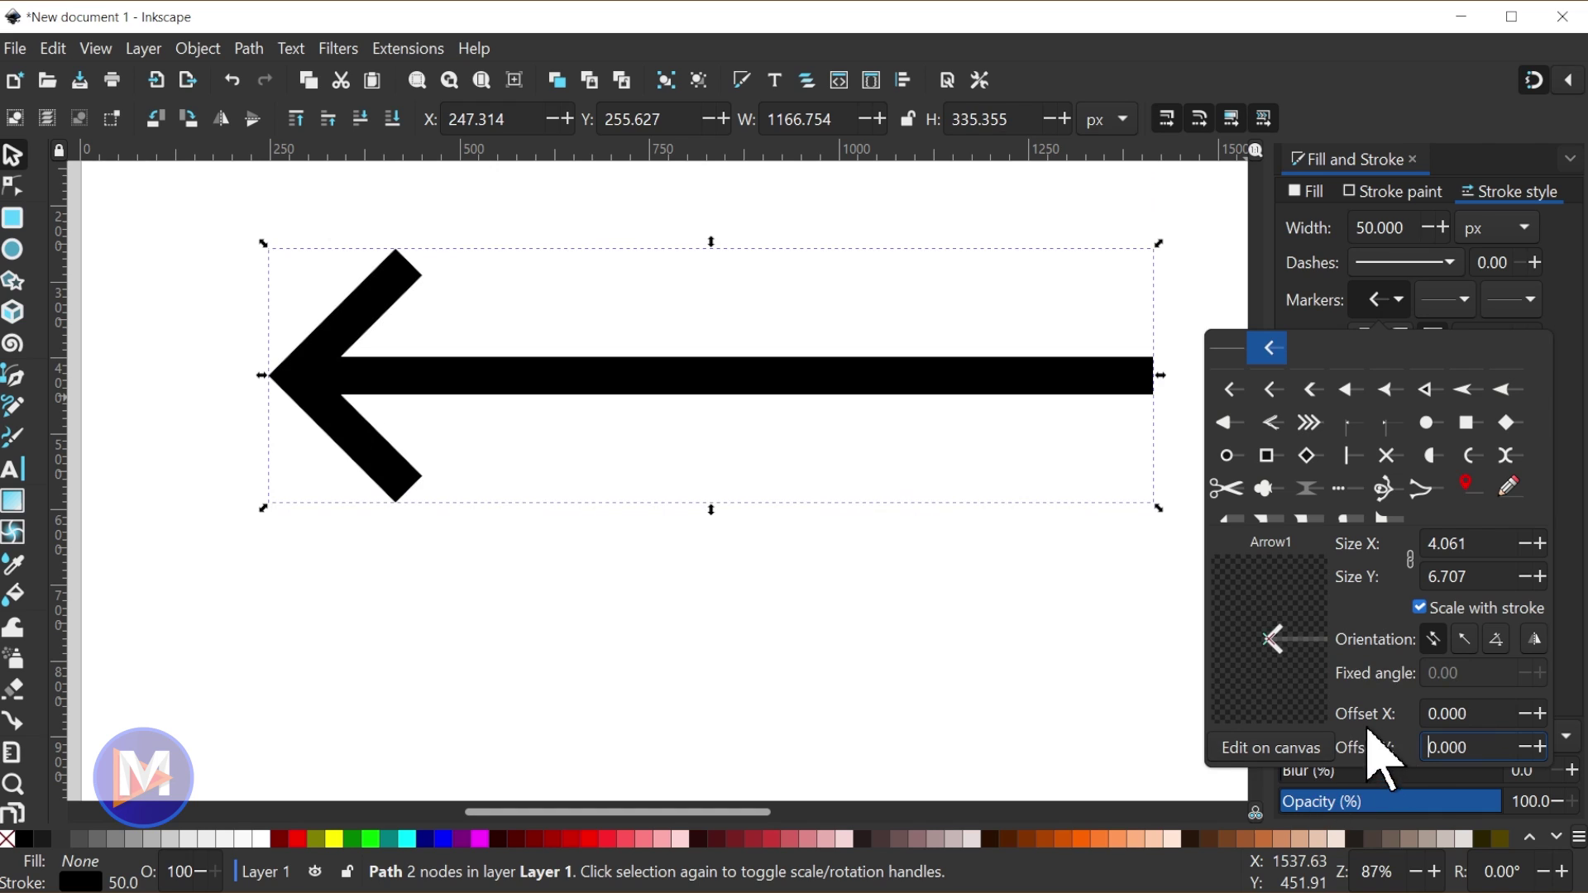
Step: Edit the start arrowhead on canvas: move it left leaving a gap, rotate it, and enlarge it
{"action": "left_click", "coordinate": [1282, 751]}
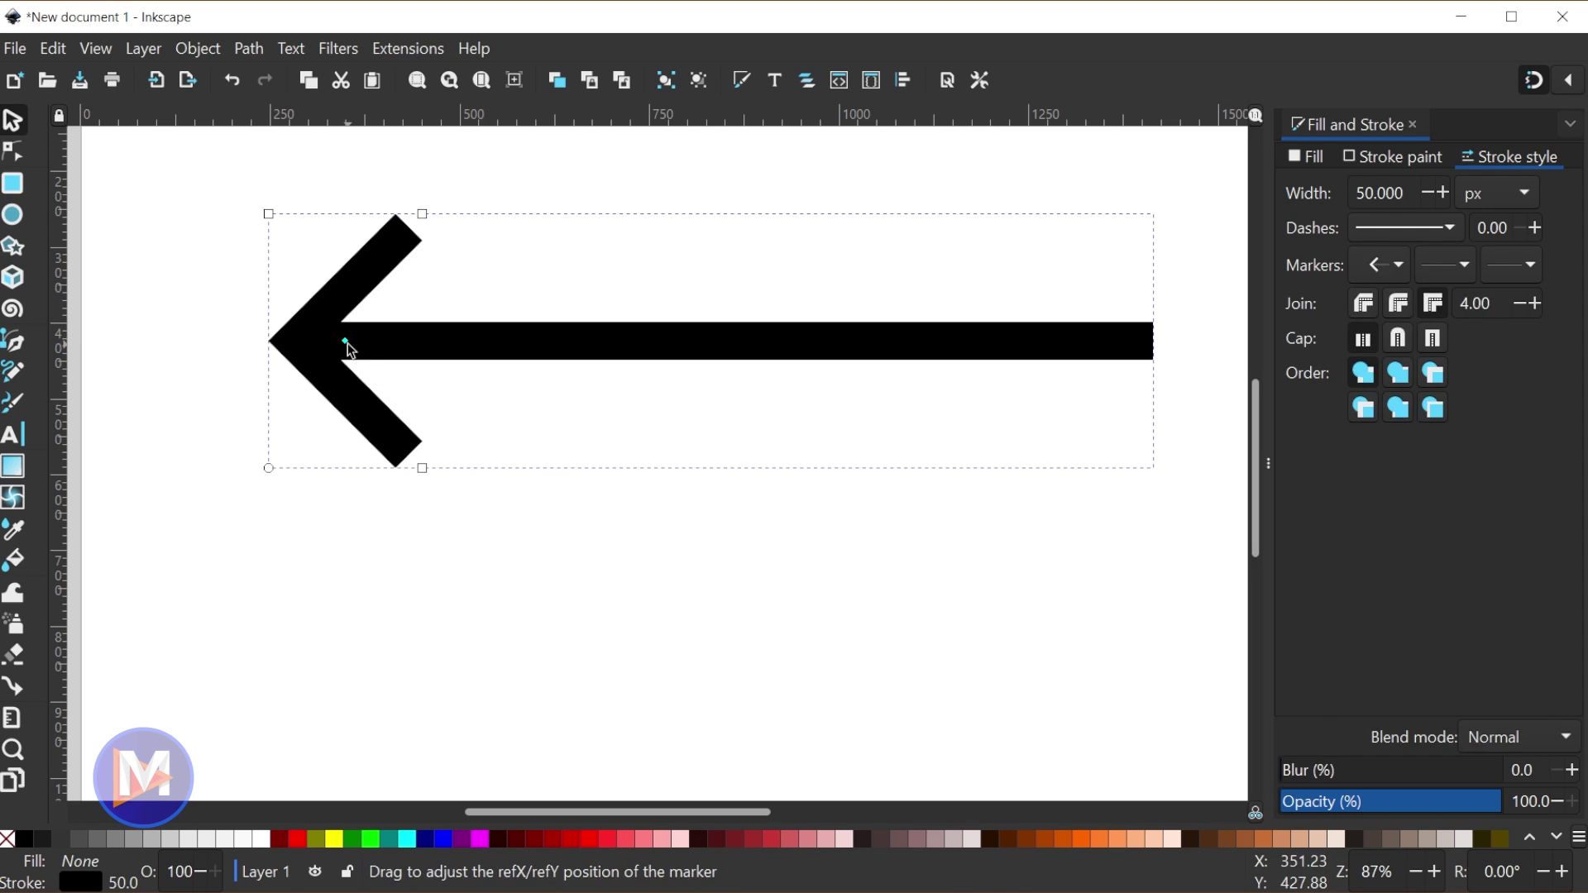
{"action": "mouse_move", "coordinate": [346, 341]}
{"action": "left_mouse_down"}
{"action": "mouse_move", "coordinate": [265, 344]}
{"action": "mouse_move", "coordinate": [394, 349]}
{"action": "left_mouse_up"}
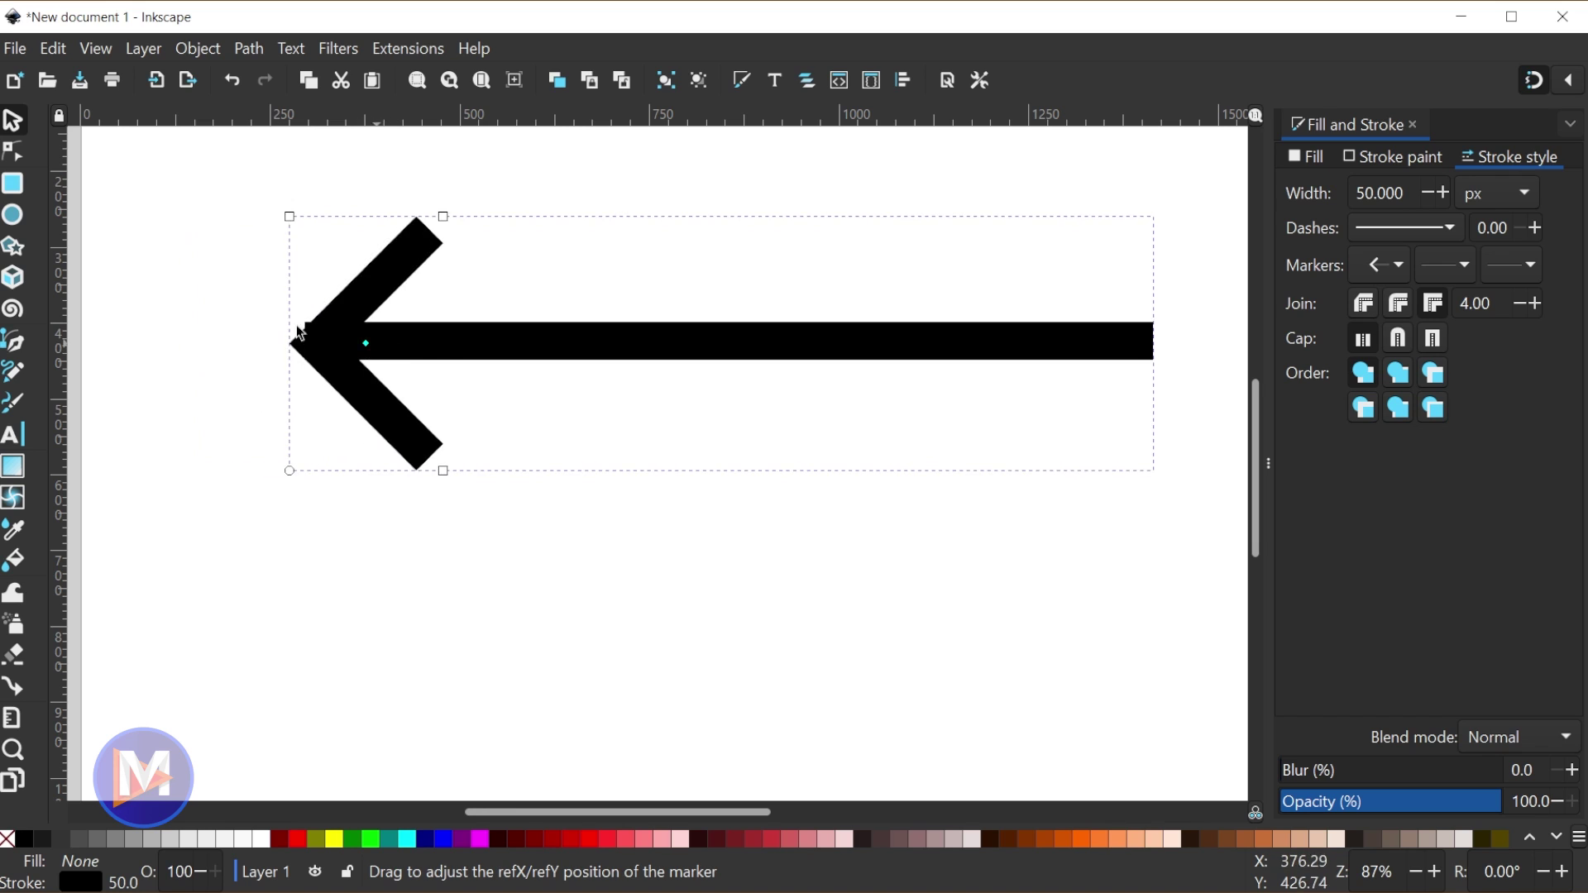
{"action": "mouse_move", "coordinate": [299, 332]}
{"action": "left_mouse_down"}
{"action": "mouse_move", "coordinate": [296, 273]}
{"action": "mouse_move", "coordinate": [299, 372]}
{"action": "left_mouse_up"}
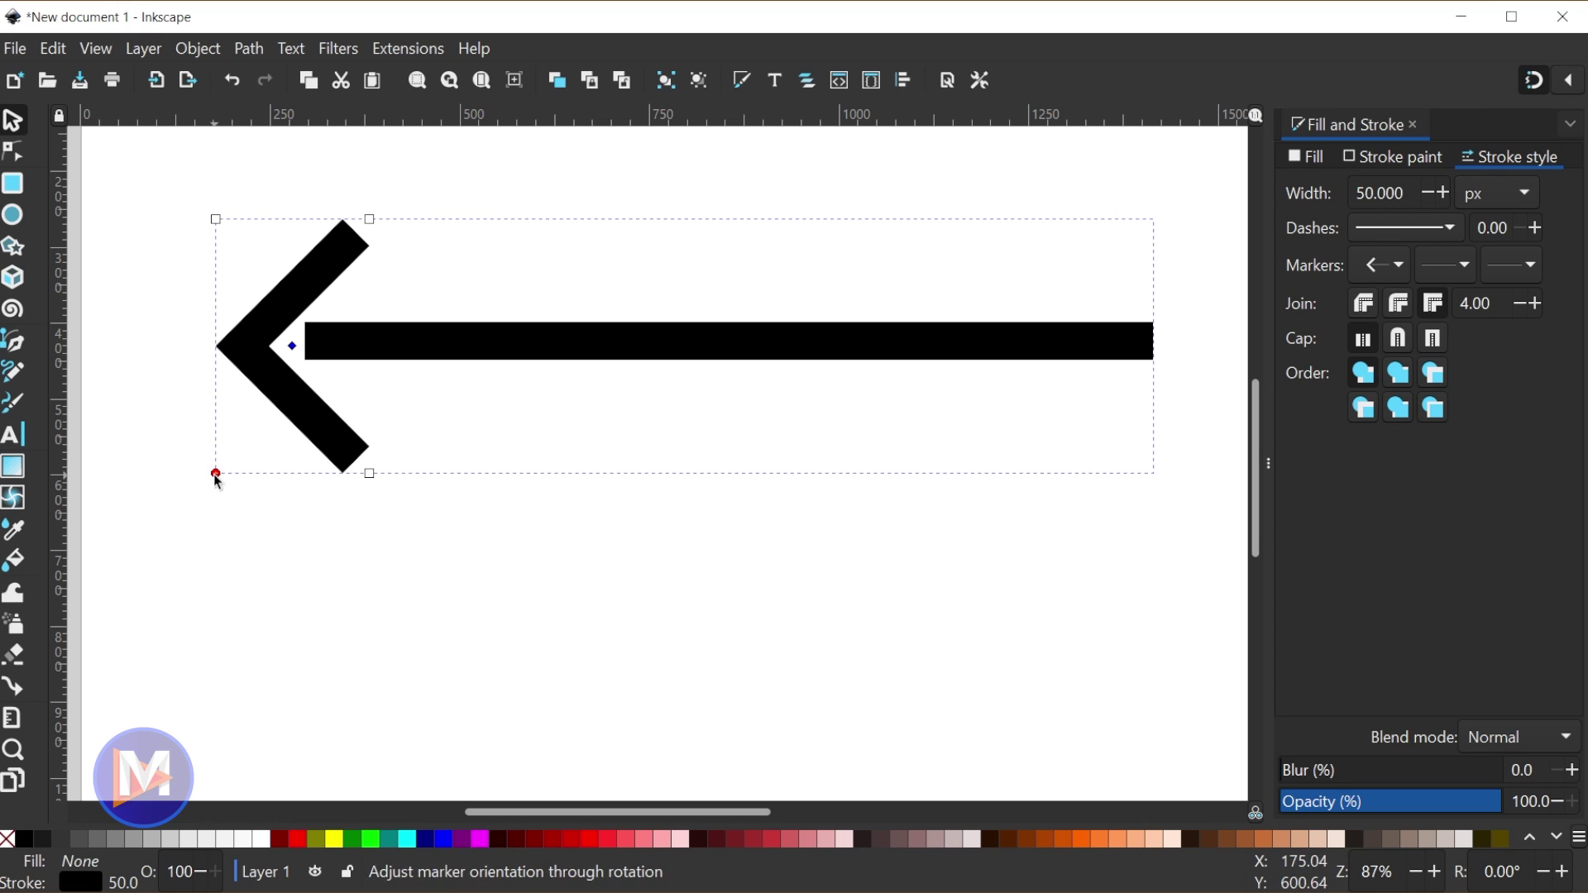
{"action": "left_click_drag", "start_coordinate": [190, 470], "coordinate": [141, 430]}
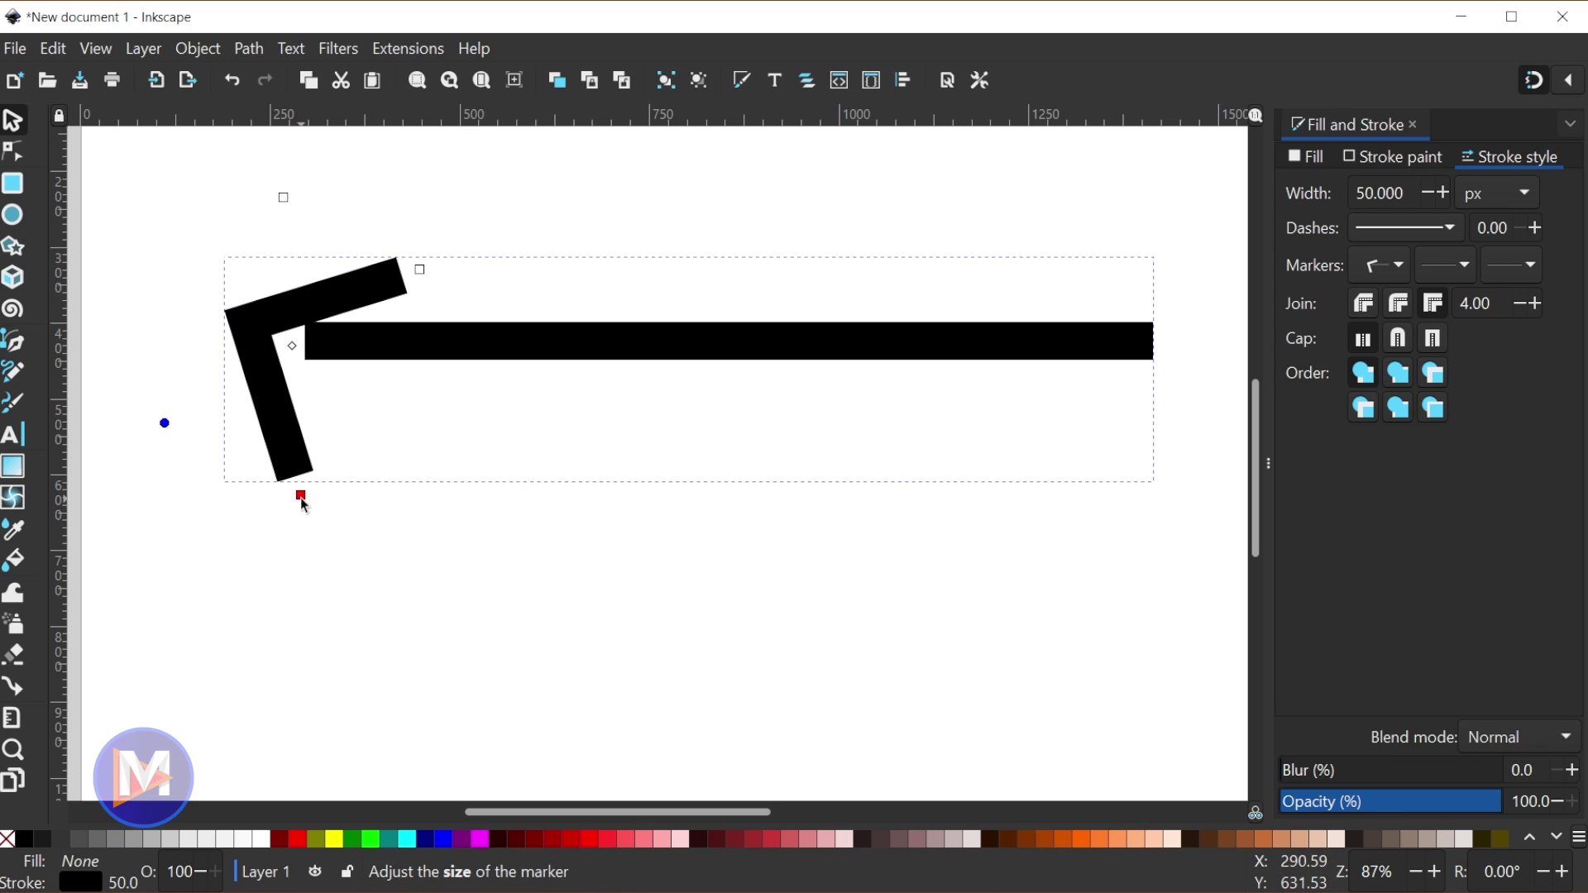
{"action": "mouse_move", "coordinate": [301, 499]}
{"action": "left_mouse_down"}
{"action": "mouse_move", "coordinate": [344, 584]}
{"action": "mouse_move", "coordinate": [319, 591]}
{"action": "mouse_move", "coordinate": [273, 476]}
{"action": "mouse_move", "coordinate": [315, 574]}
{"action": "mouse_move", "coordinate": [307, 553]}
{"action": "left_mouse_up"}
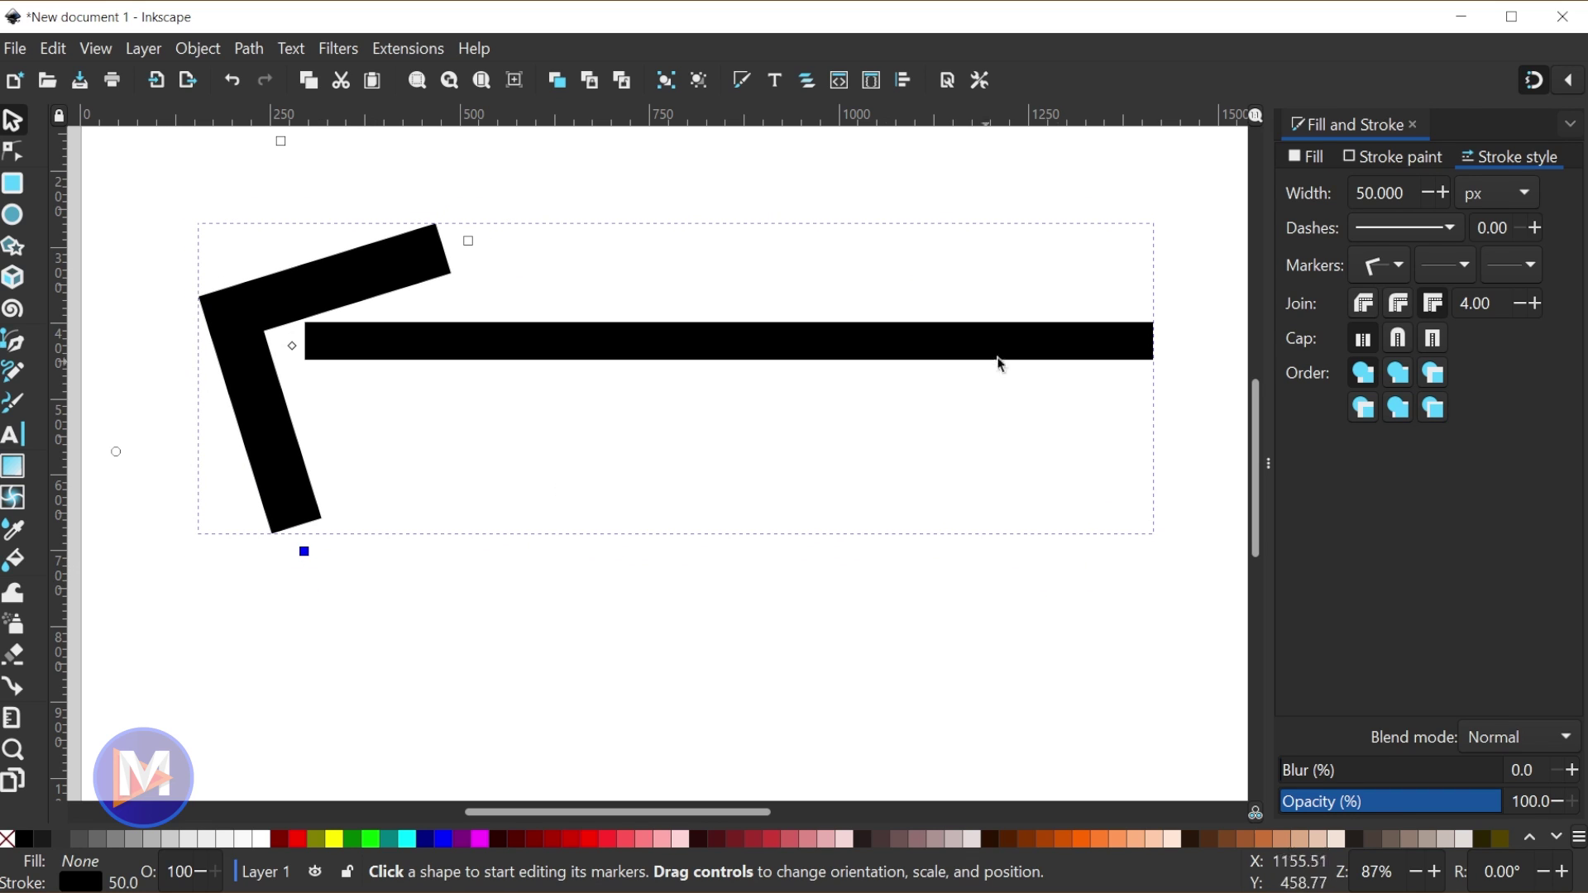
Step: Give the start marker a fixed 207.86° orientation angle and select the angle value
{"action": "left_click", "coordinate": [1391, 269]}
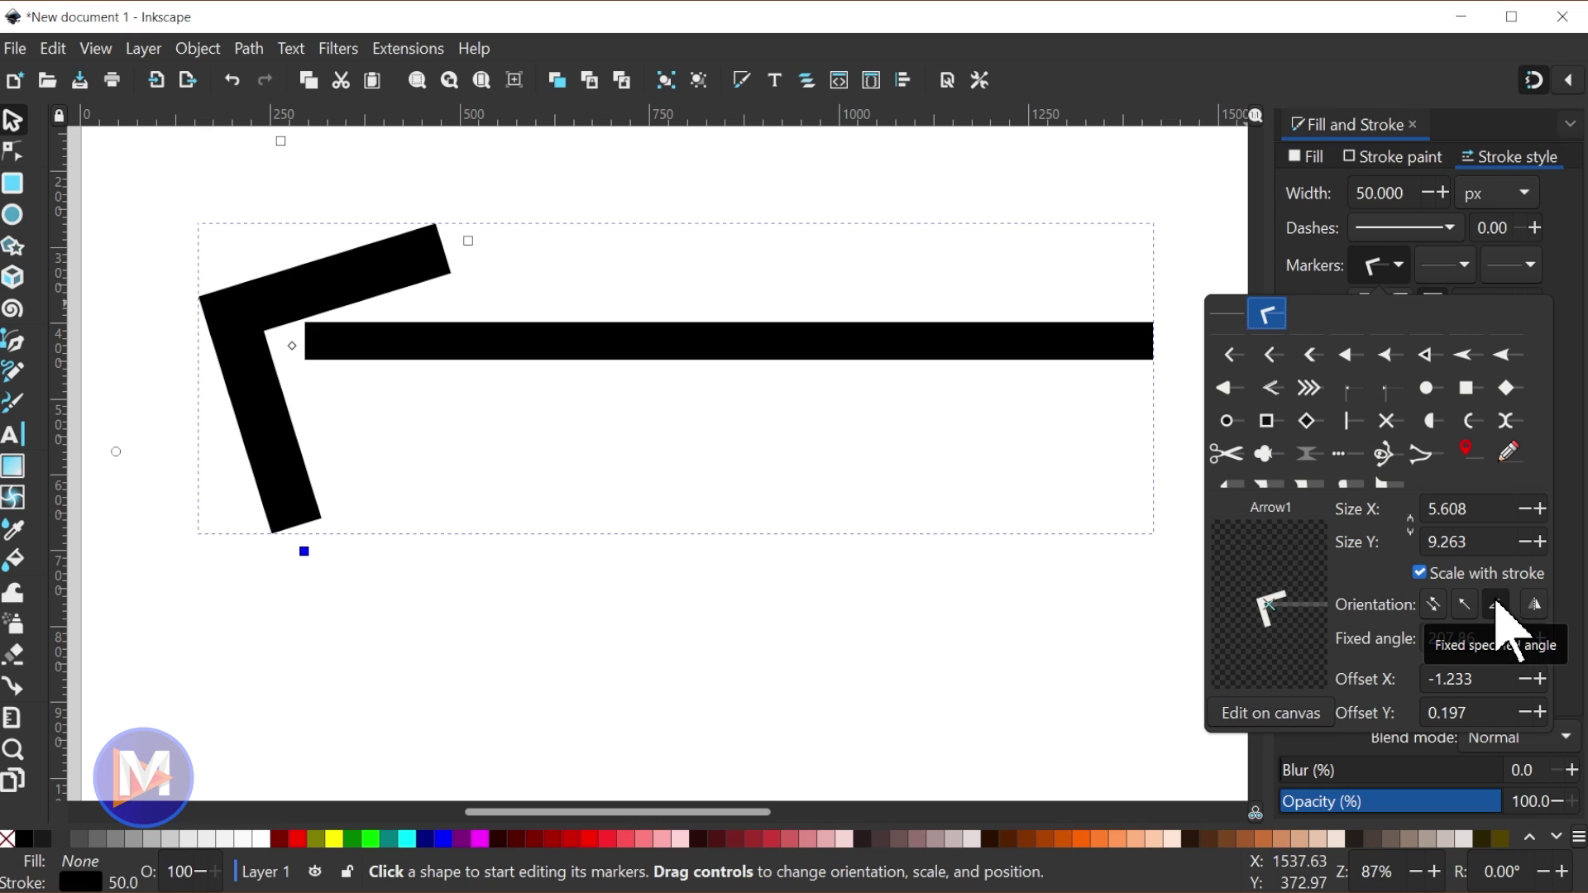
{"action": "left_click", "coordinate": [1497, 607]}
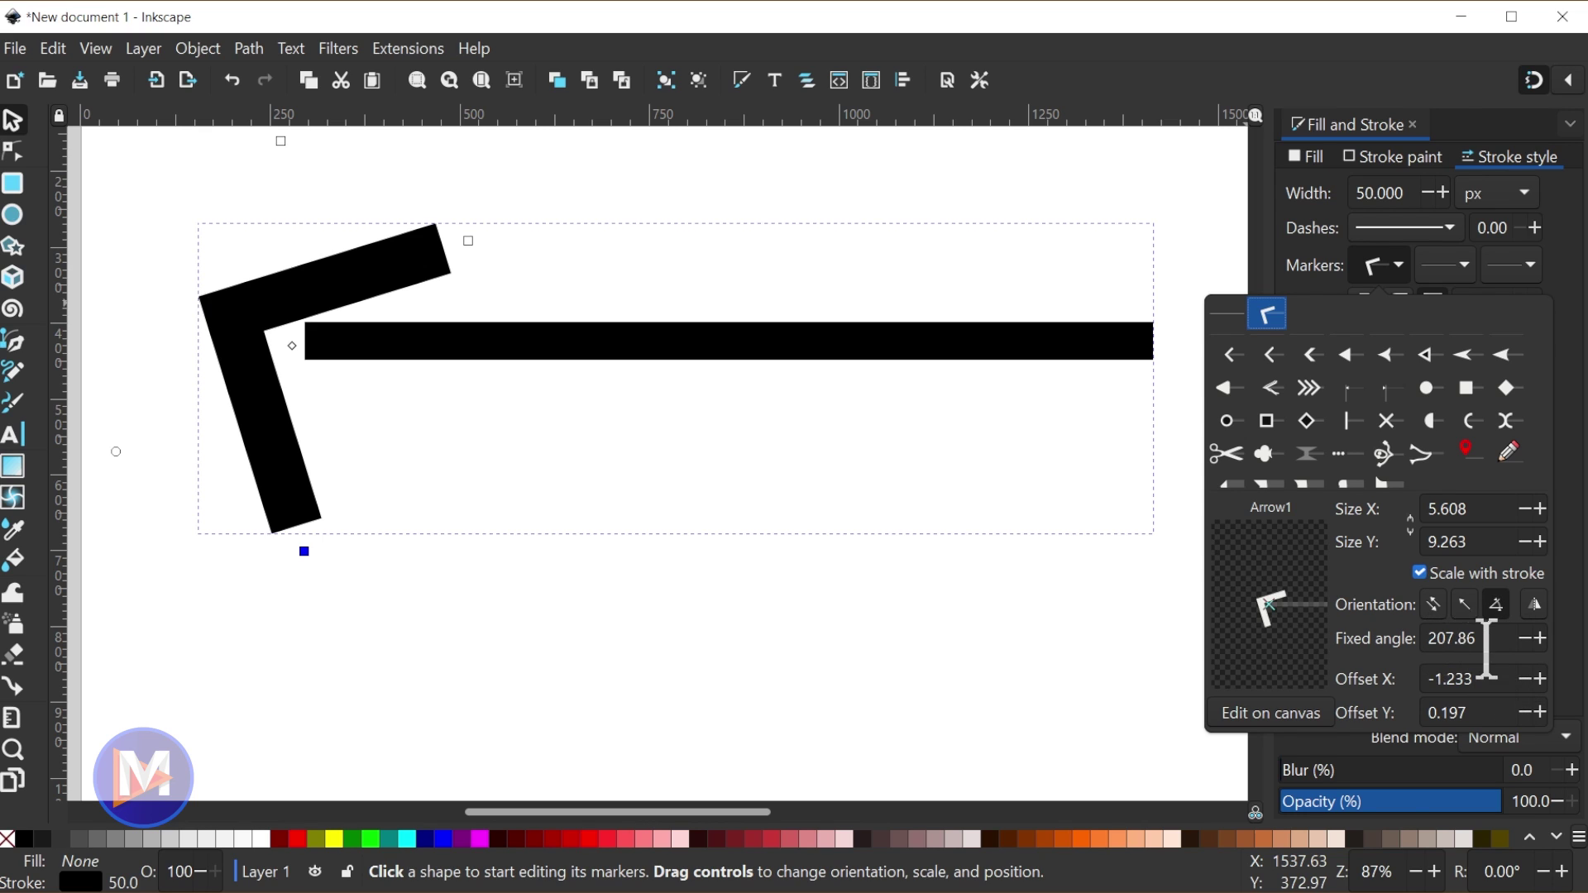
{"action": "key", "text": "Tab"}
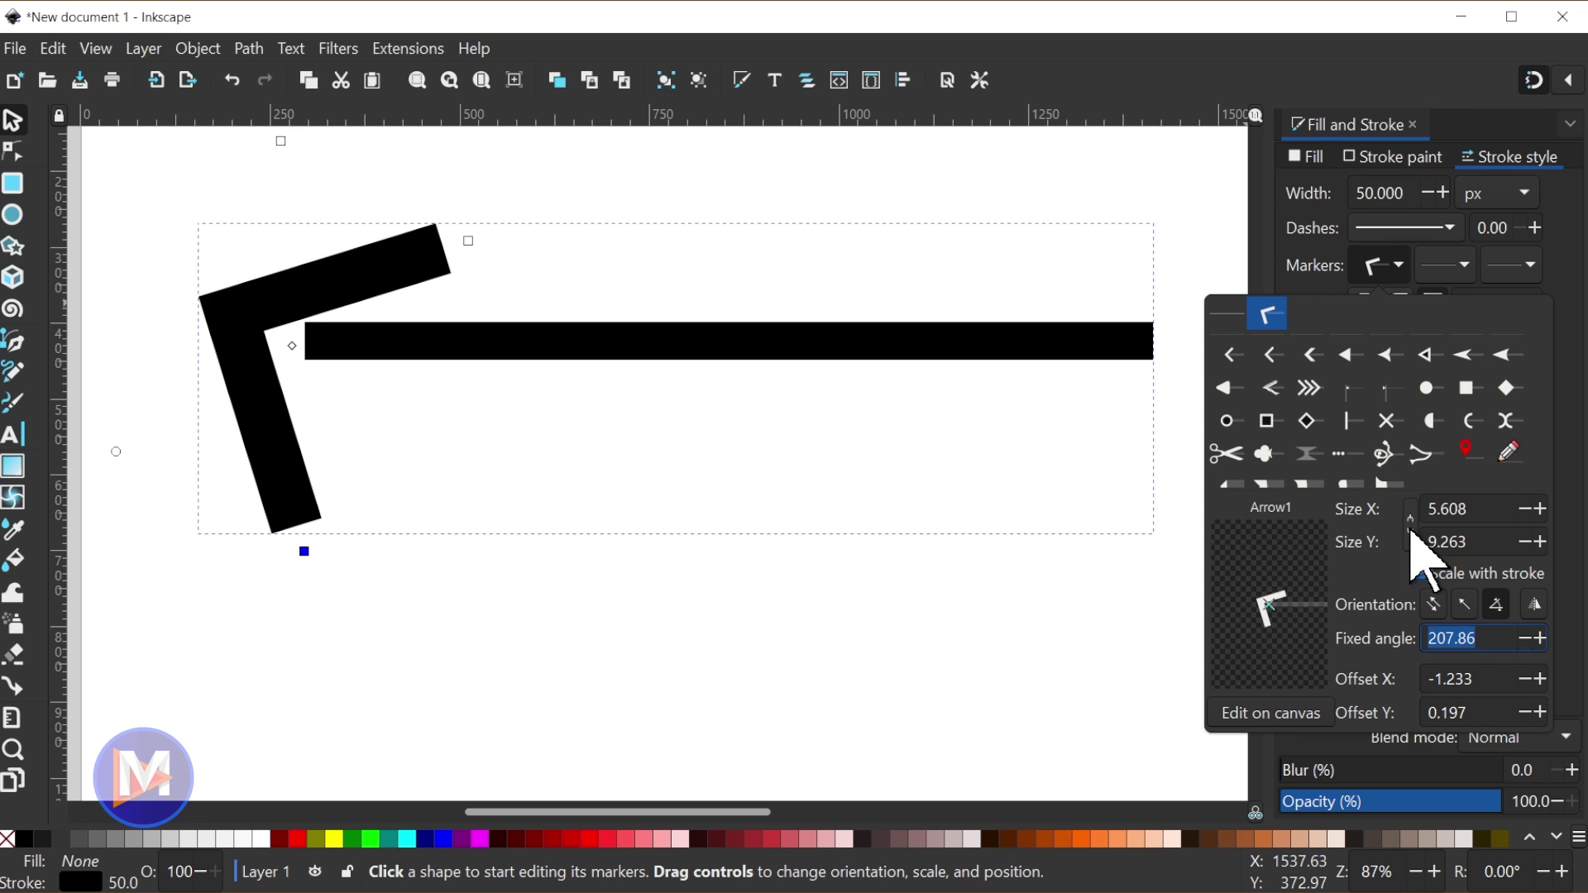
Step: Reset the start marker to Arrow1 and give the right end a matching Arrow1 after trying TriangleStart
{"action": "left_click", "coordinate": [1232, 354]}
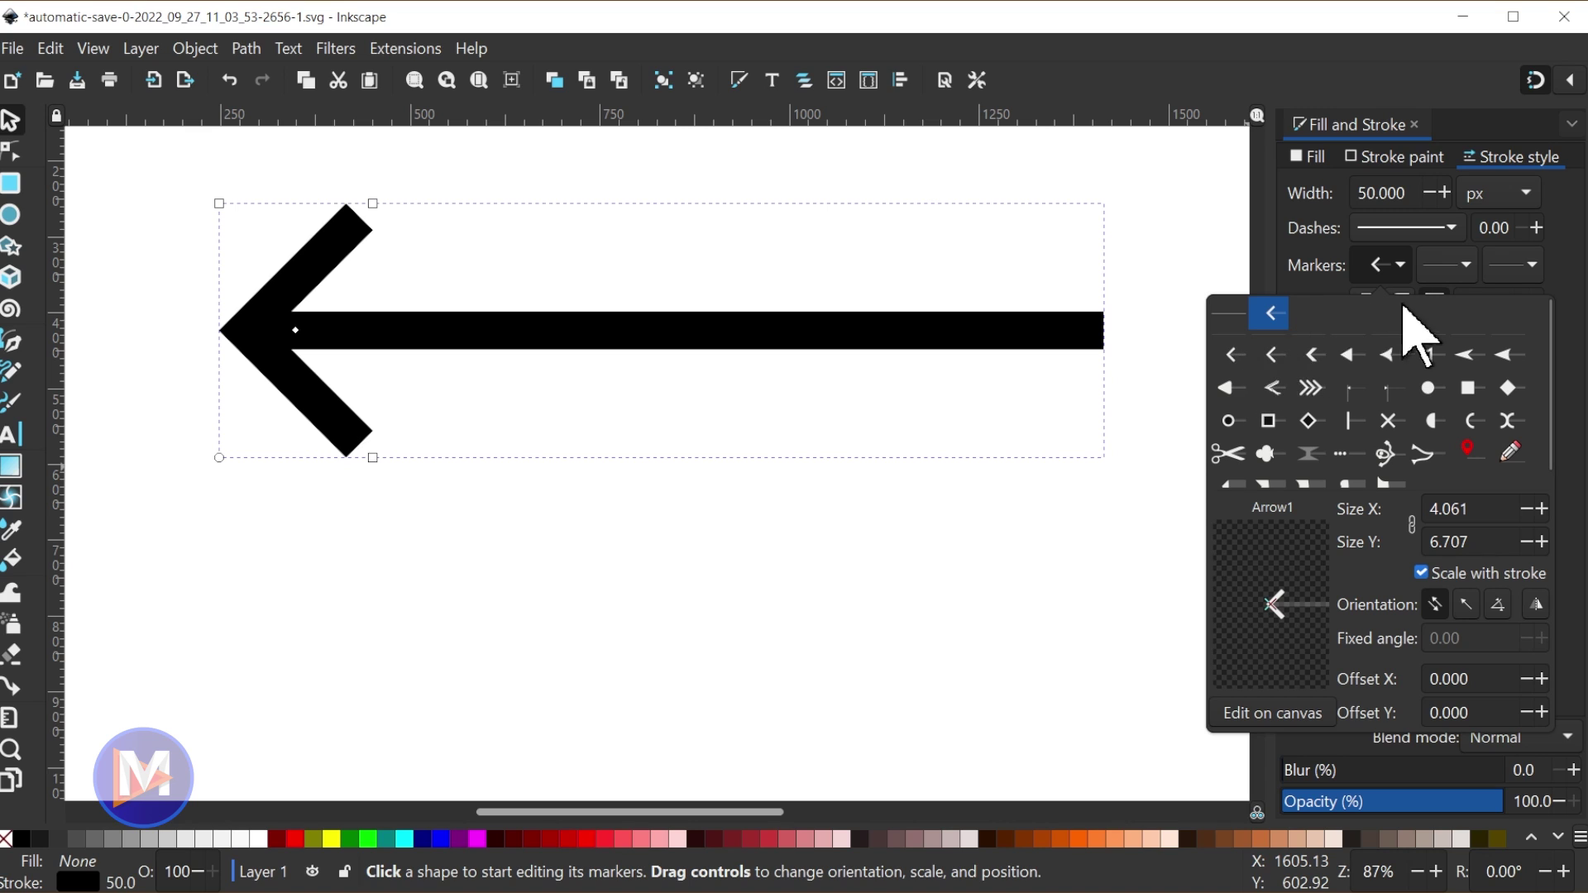
{"action": "left_click", "coordinate": [1527, 269]}
{"action": "left_click", "coordinate": [1526, 267]}
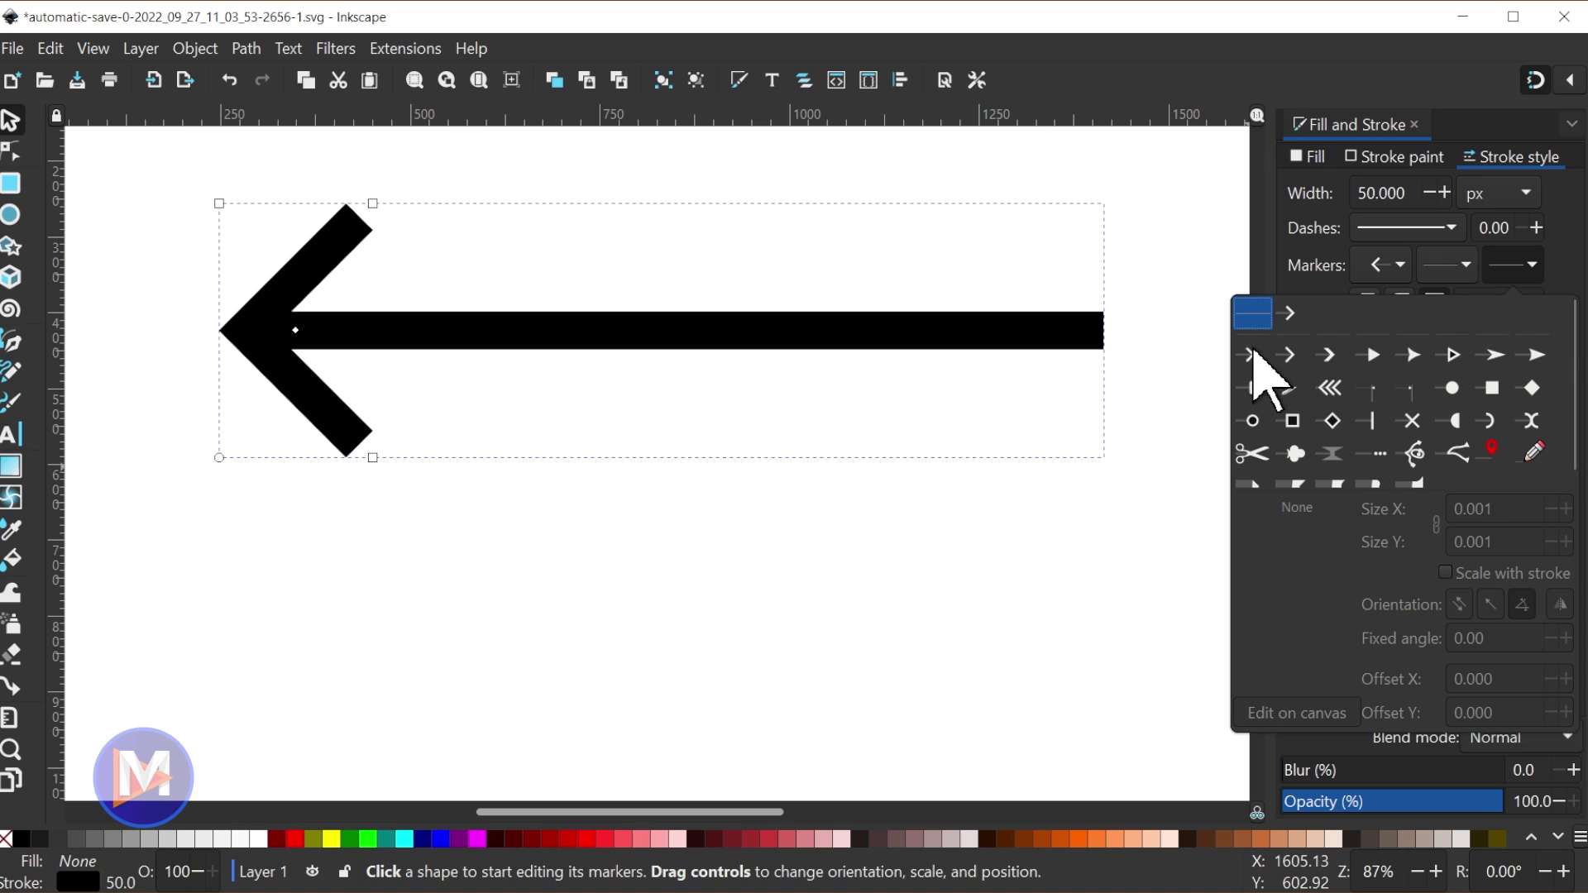
{"action": "left_click", "coordinate": [1249, 355]}
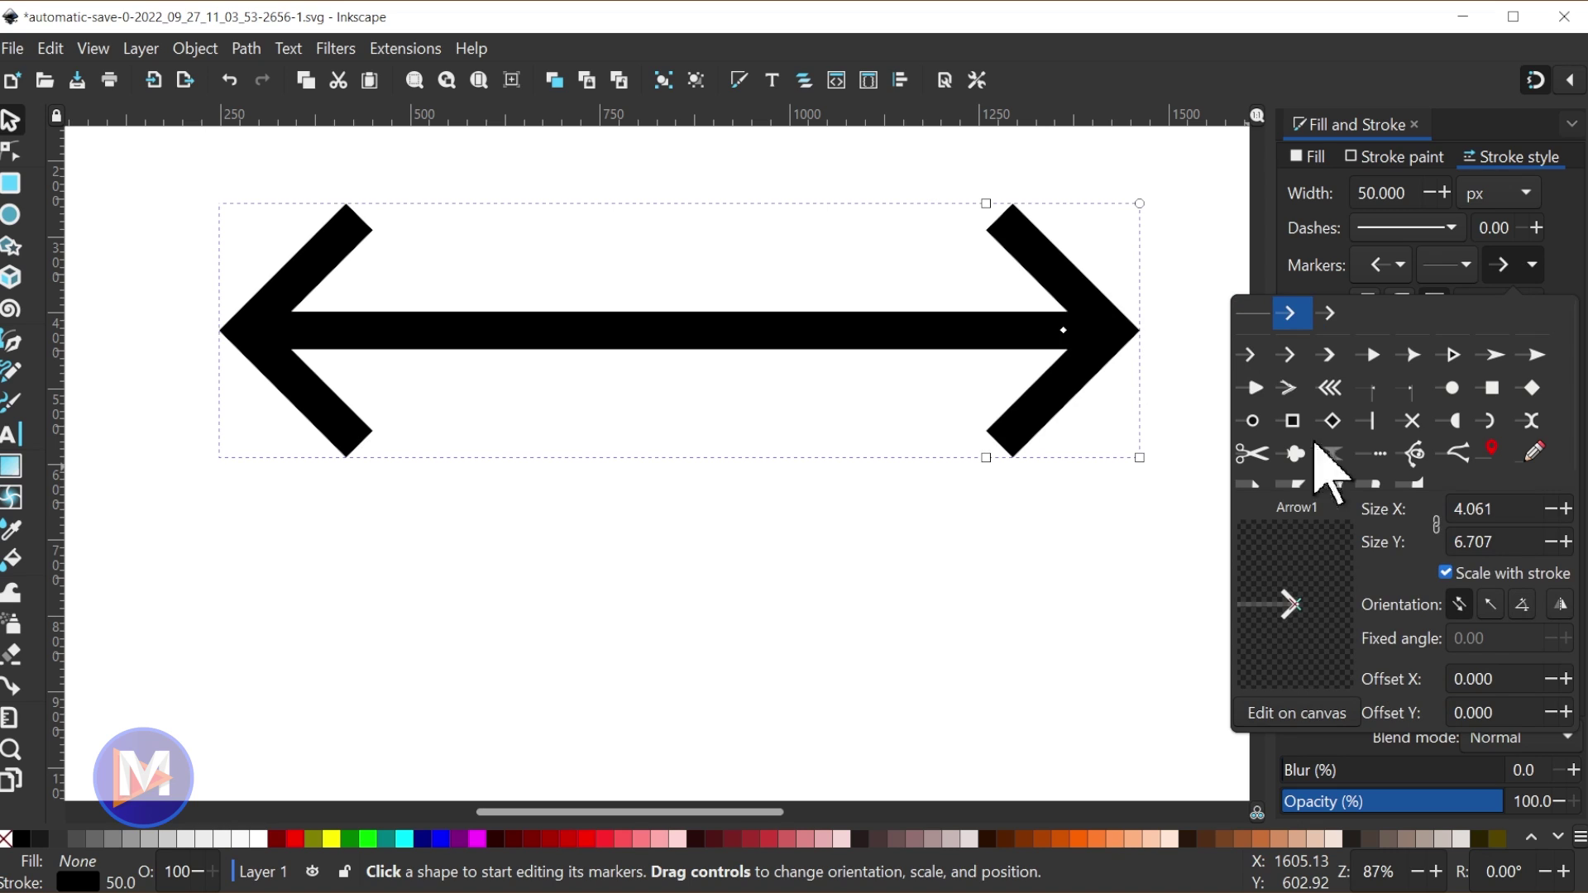
{"action": "left_click", "coordinate": [1373, 356]}
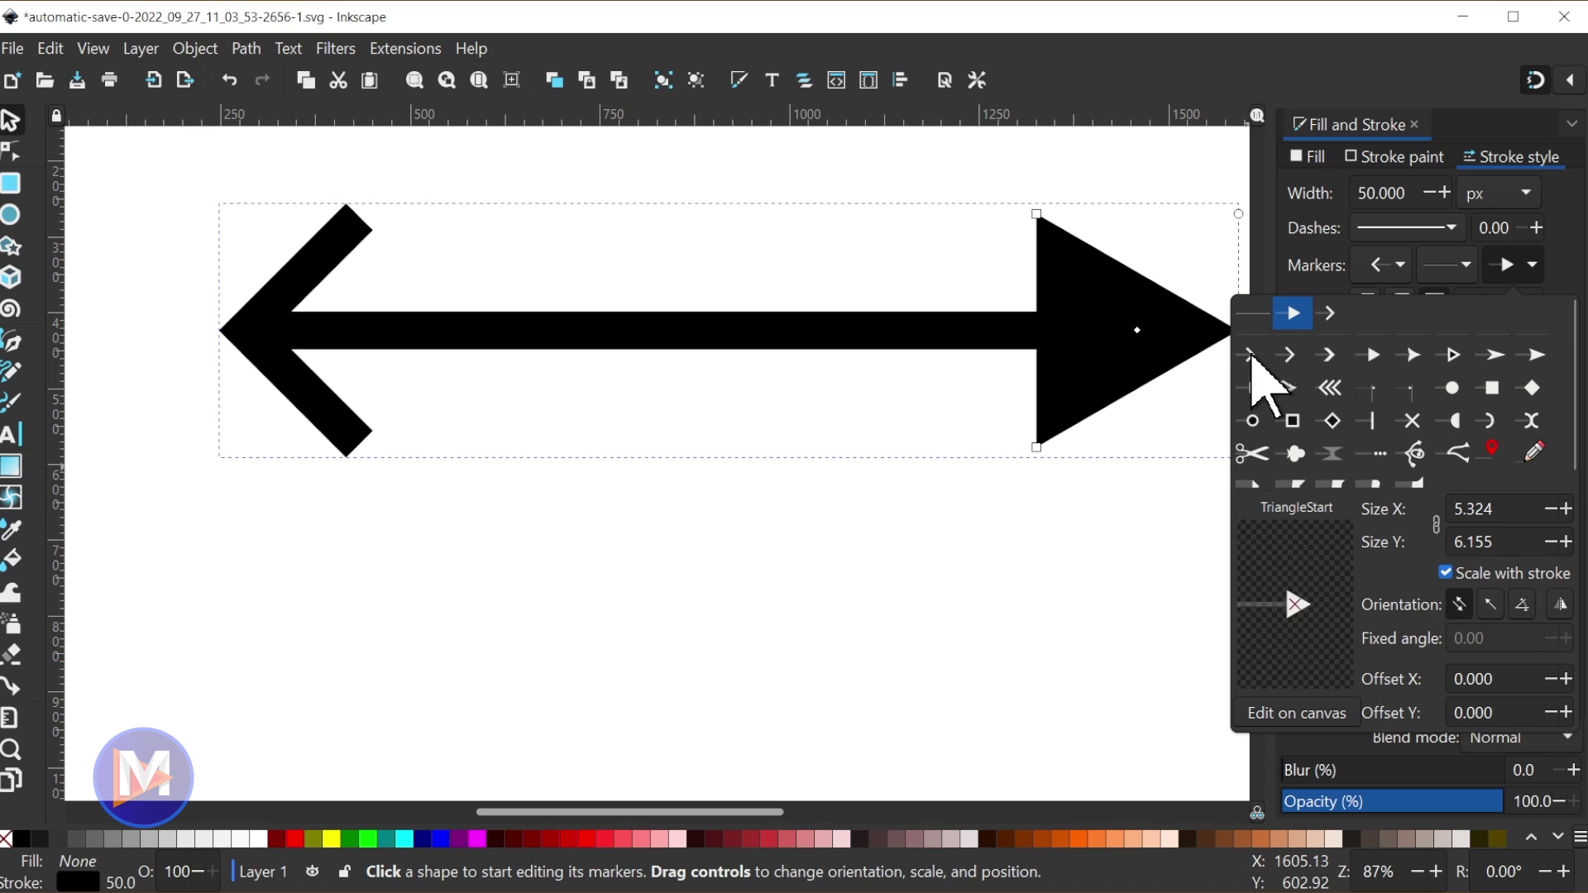
{"action": "left_click", "coordinate": [1248, 356]}
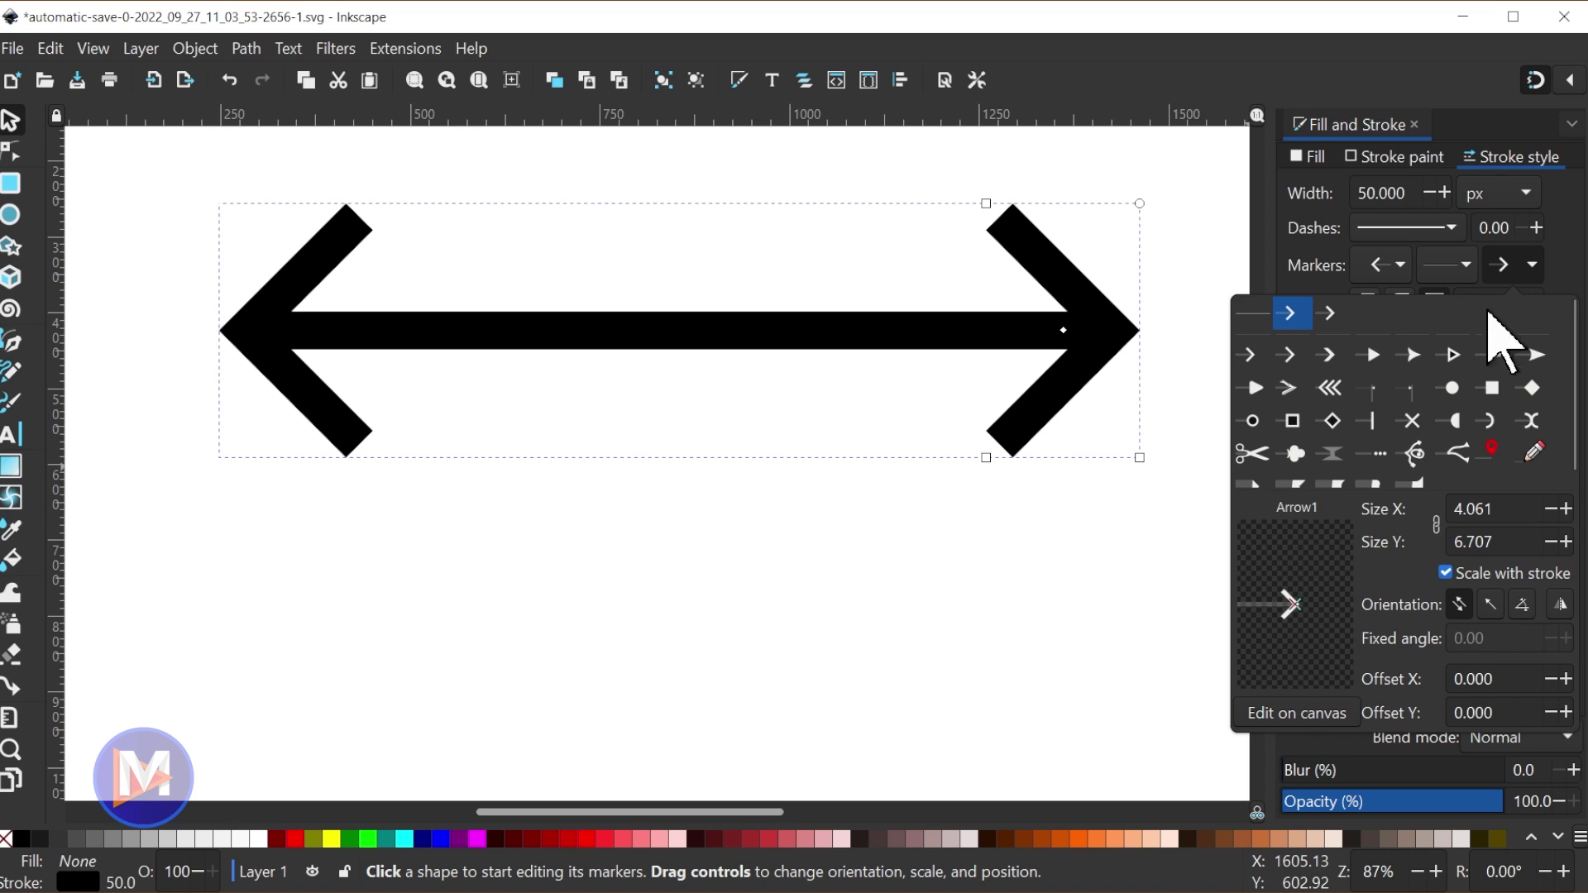
{"action": "left_click", "coordinate": [1468, 266]}
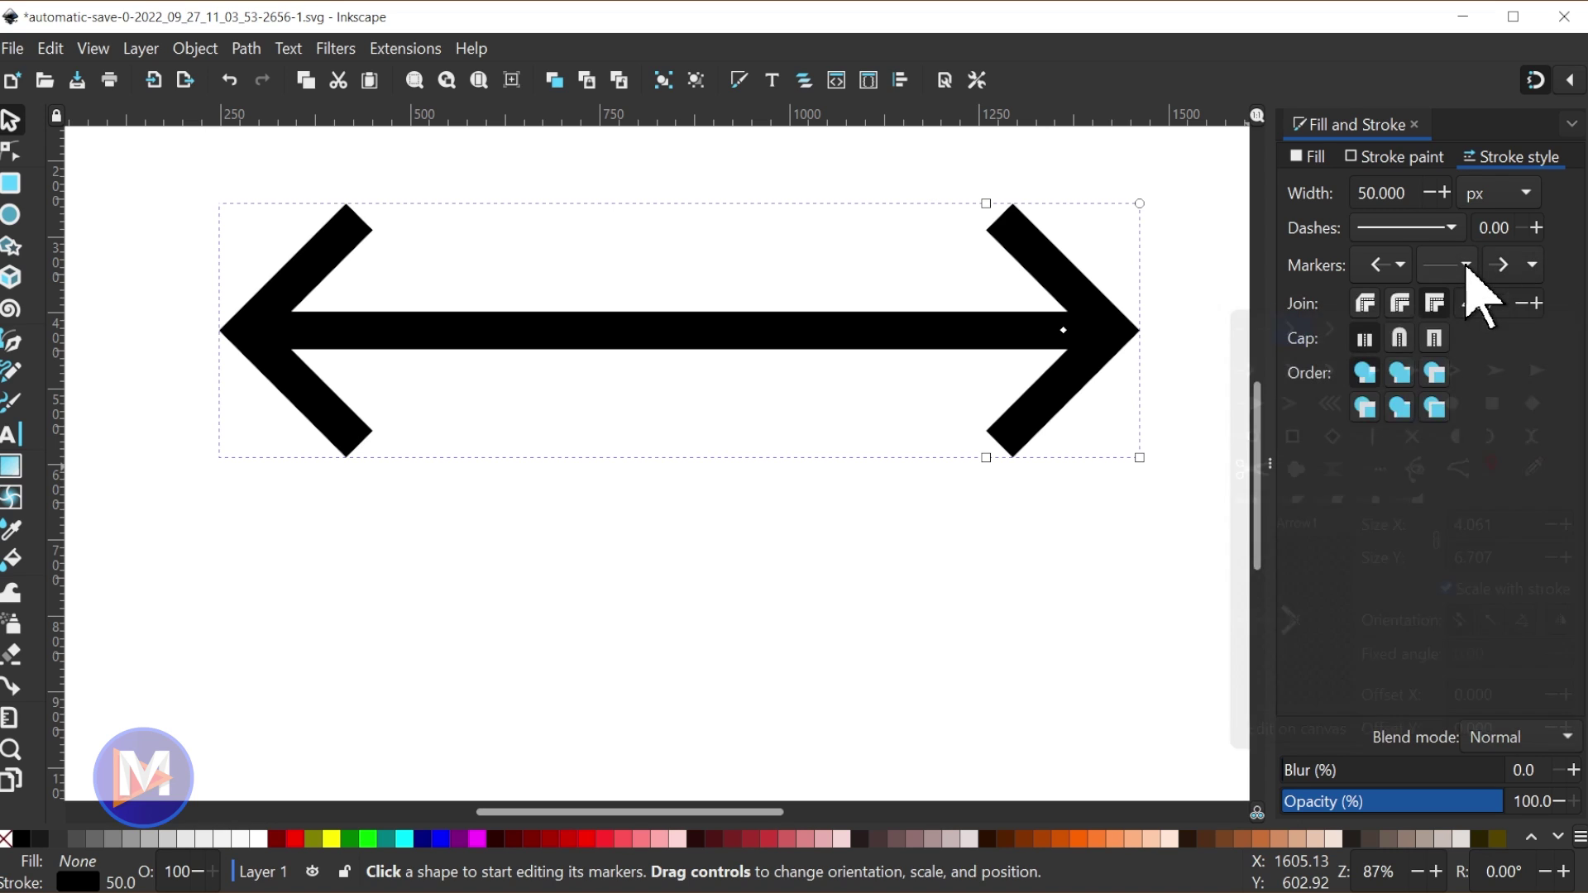
Step: Choose the Arrow1 chevron as the line's middle marker in Stroke style
{"action": "left_click", "coordinate": [1468, 266]}
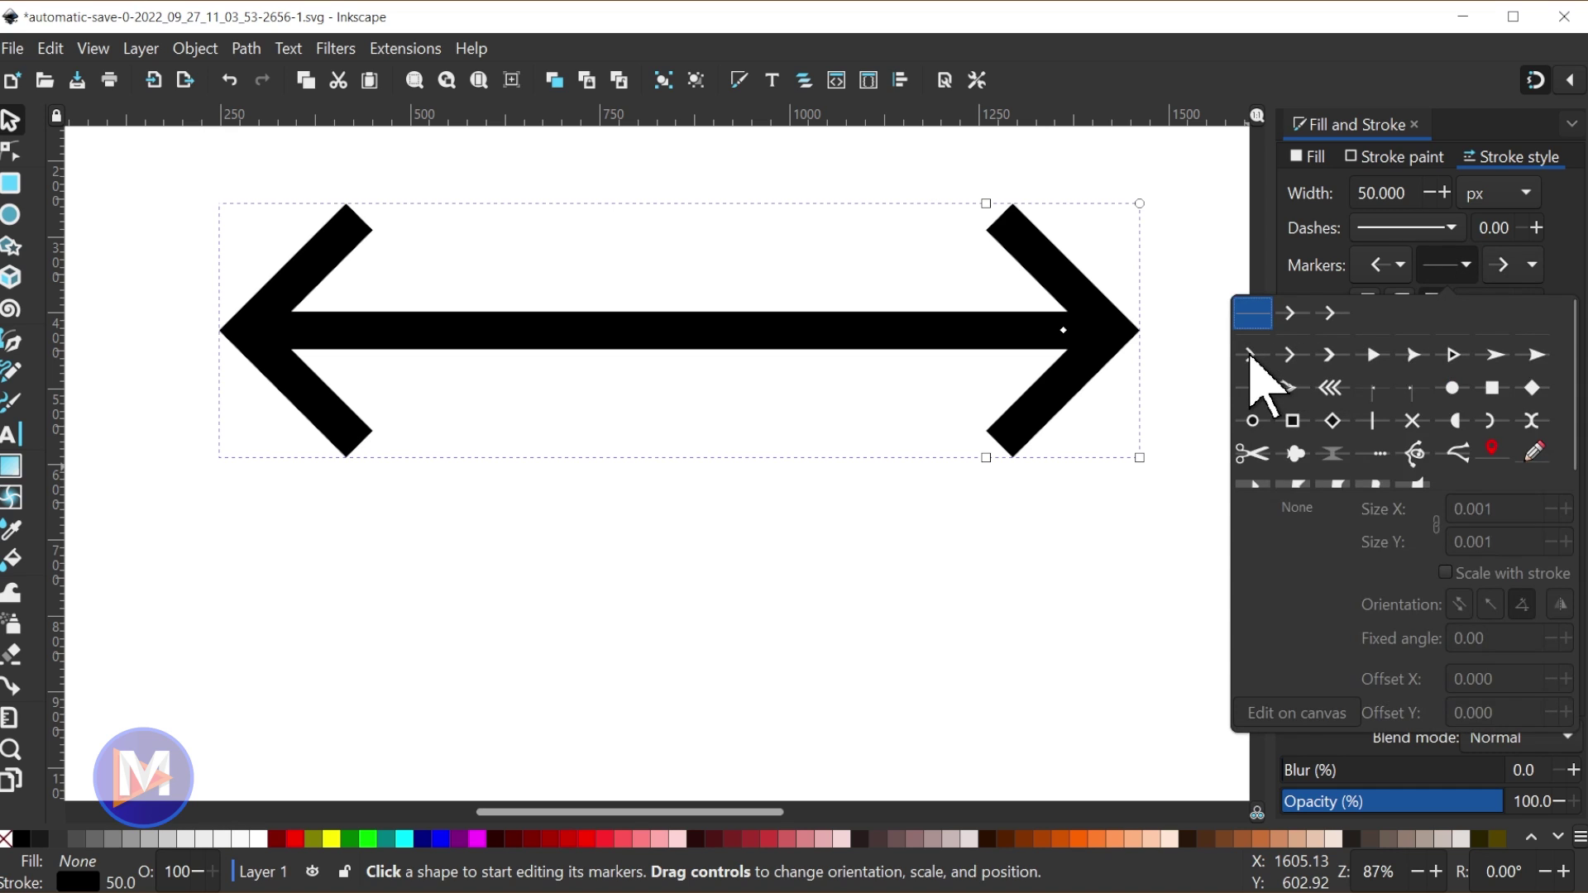
{"action": "left_click", "coordinate": [1251, 357]}
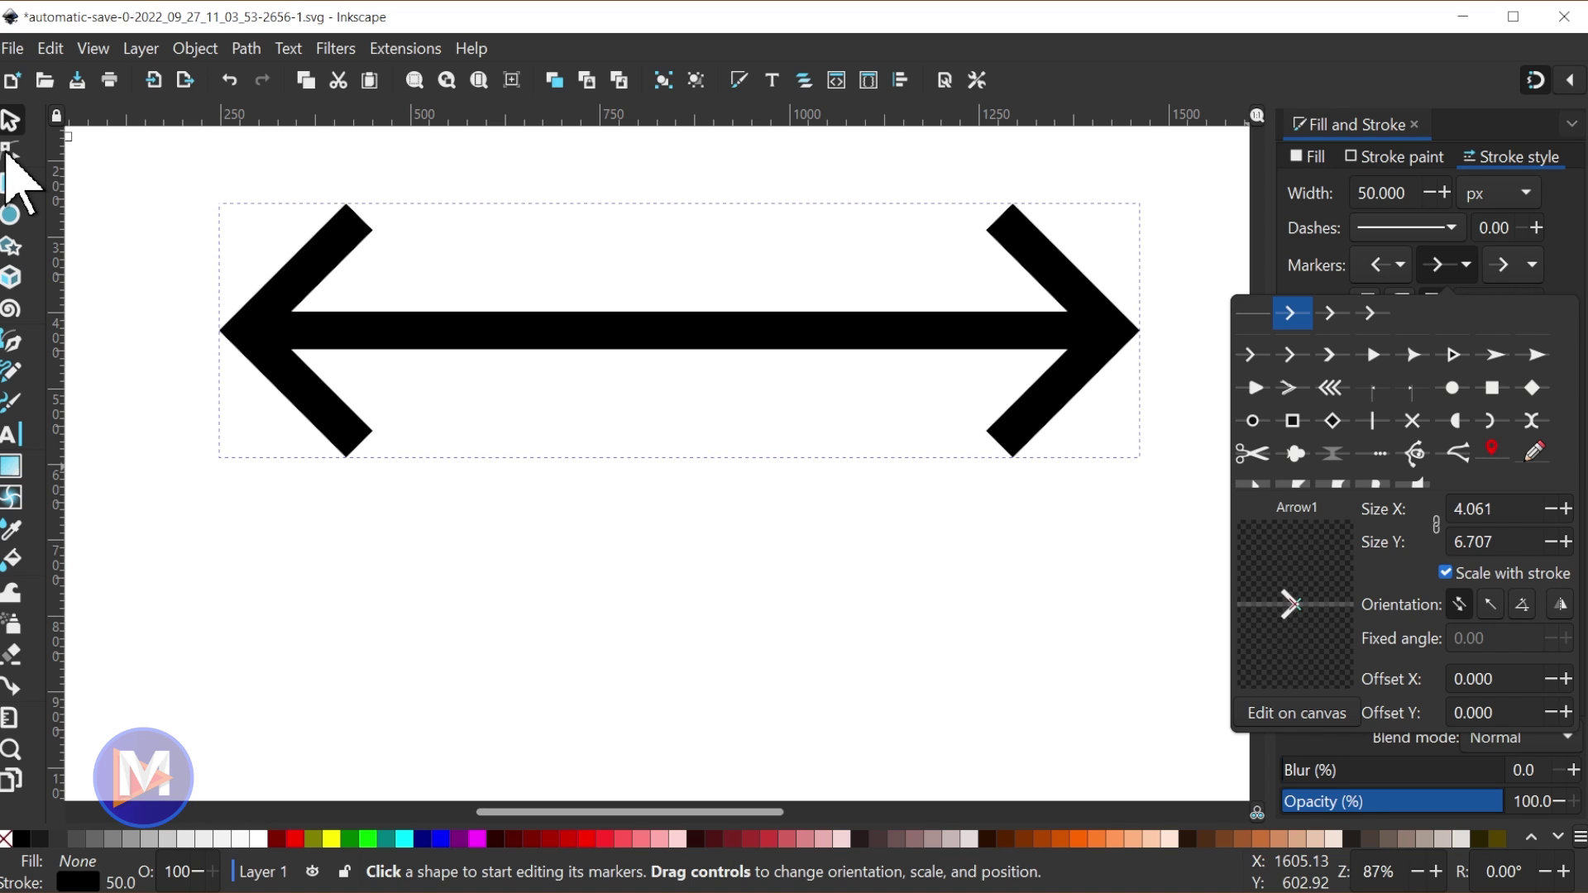
Step: Add three nodes along the bar with the Node tool so each shows an Arrow1 chevron
{"action": "left_click", "coordinate": [11, 157]}
{"action": "left_click", "coordinate": [11, 151]}
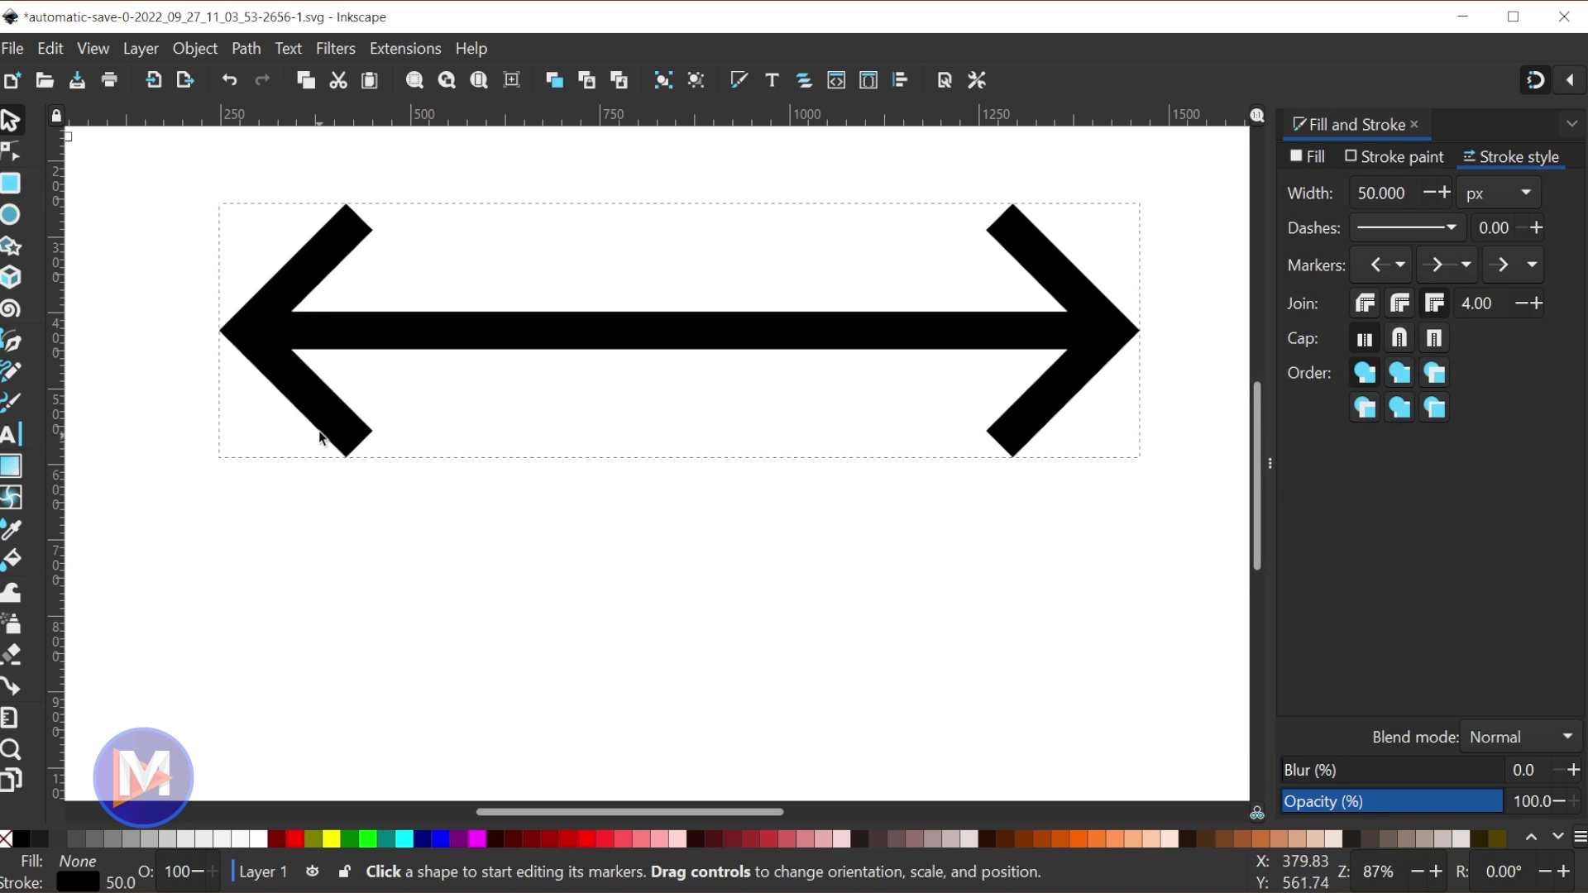
{"action": "double_click", "coordinate": [521, 365]}
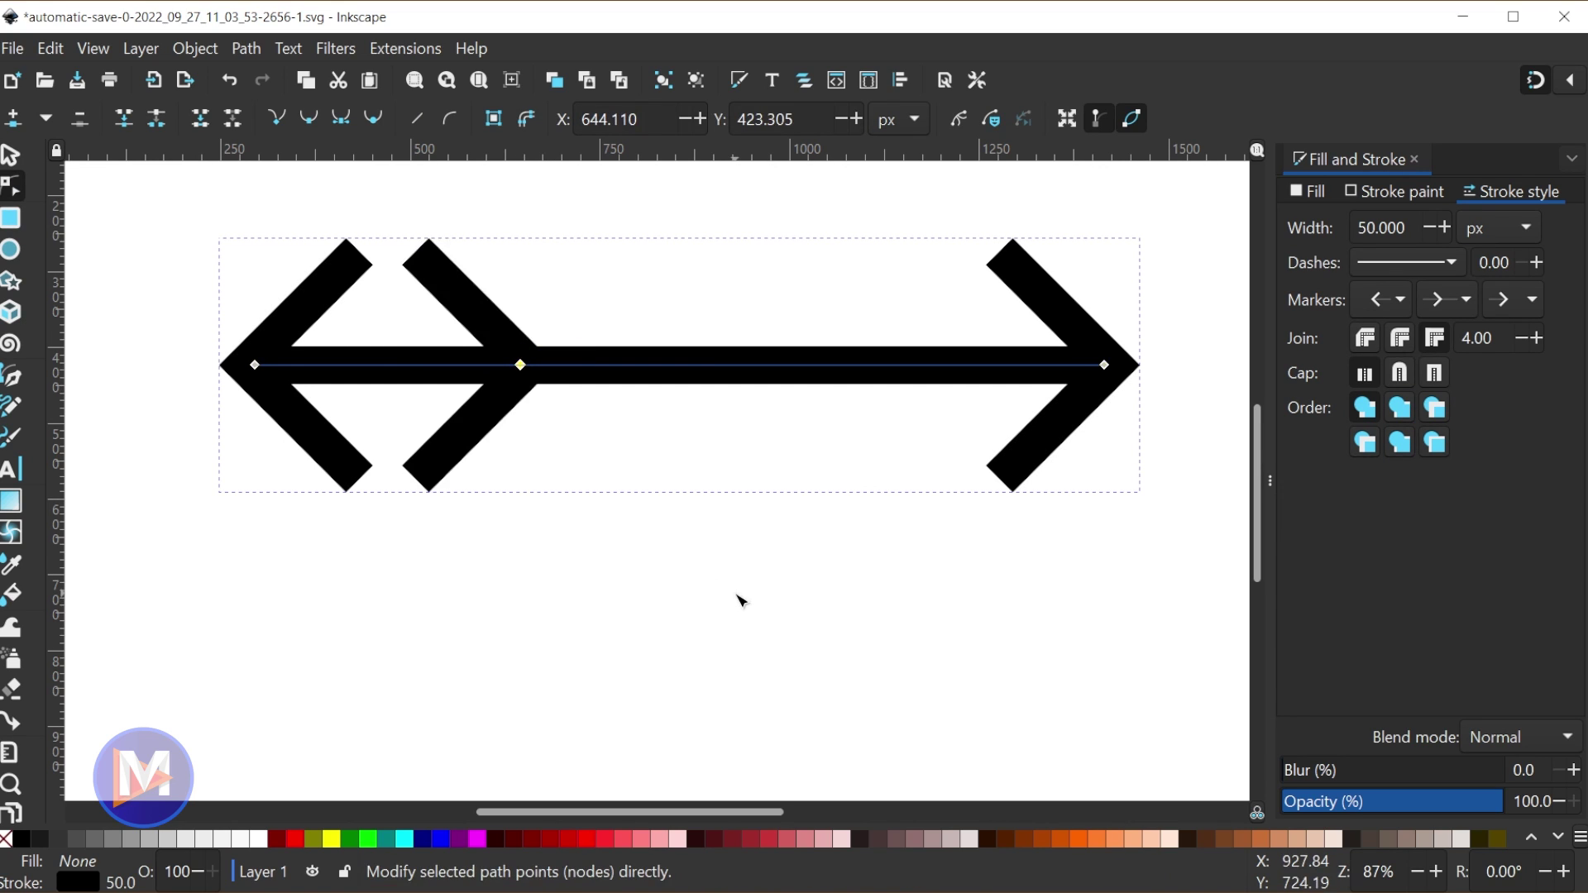
{"action": "double_click", "coordinate": [694, 363]}
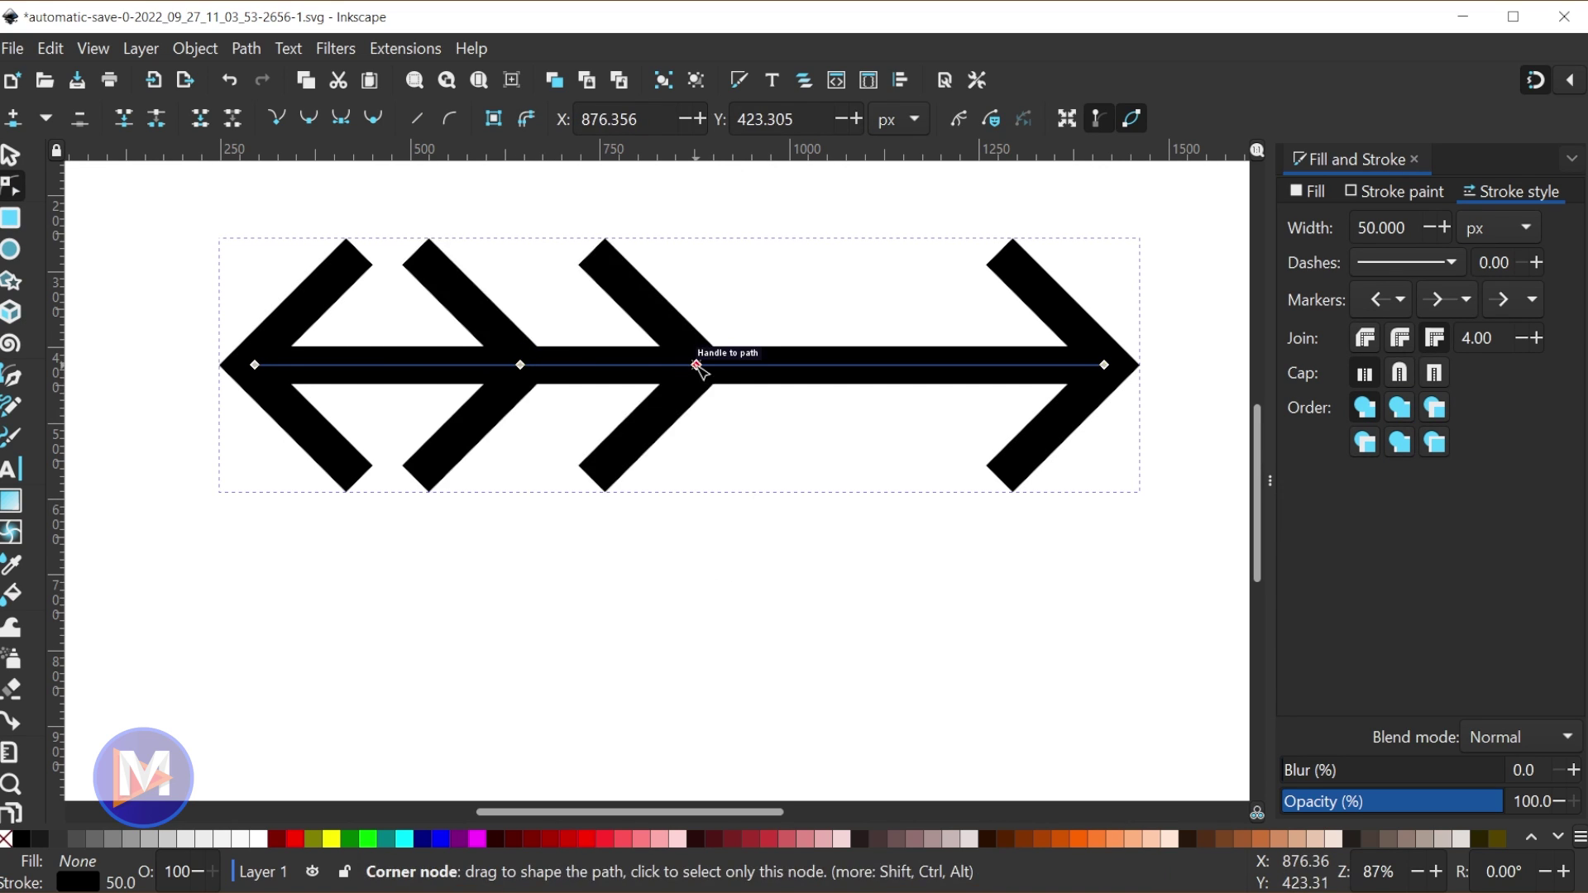
{"action": "left_click", "coordinate": [900, 371]}
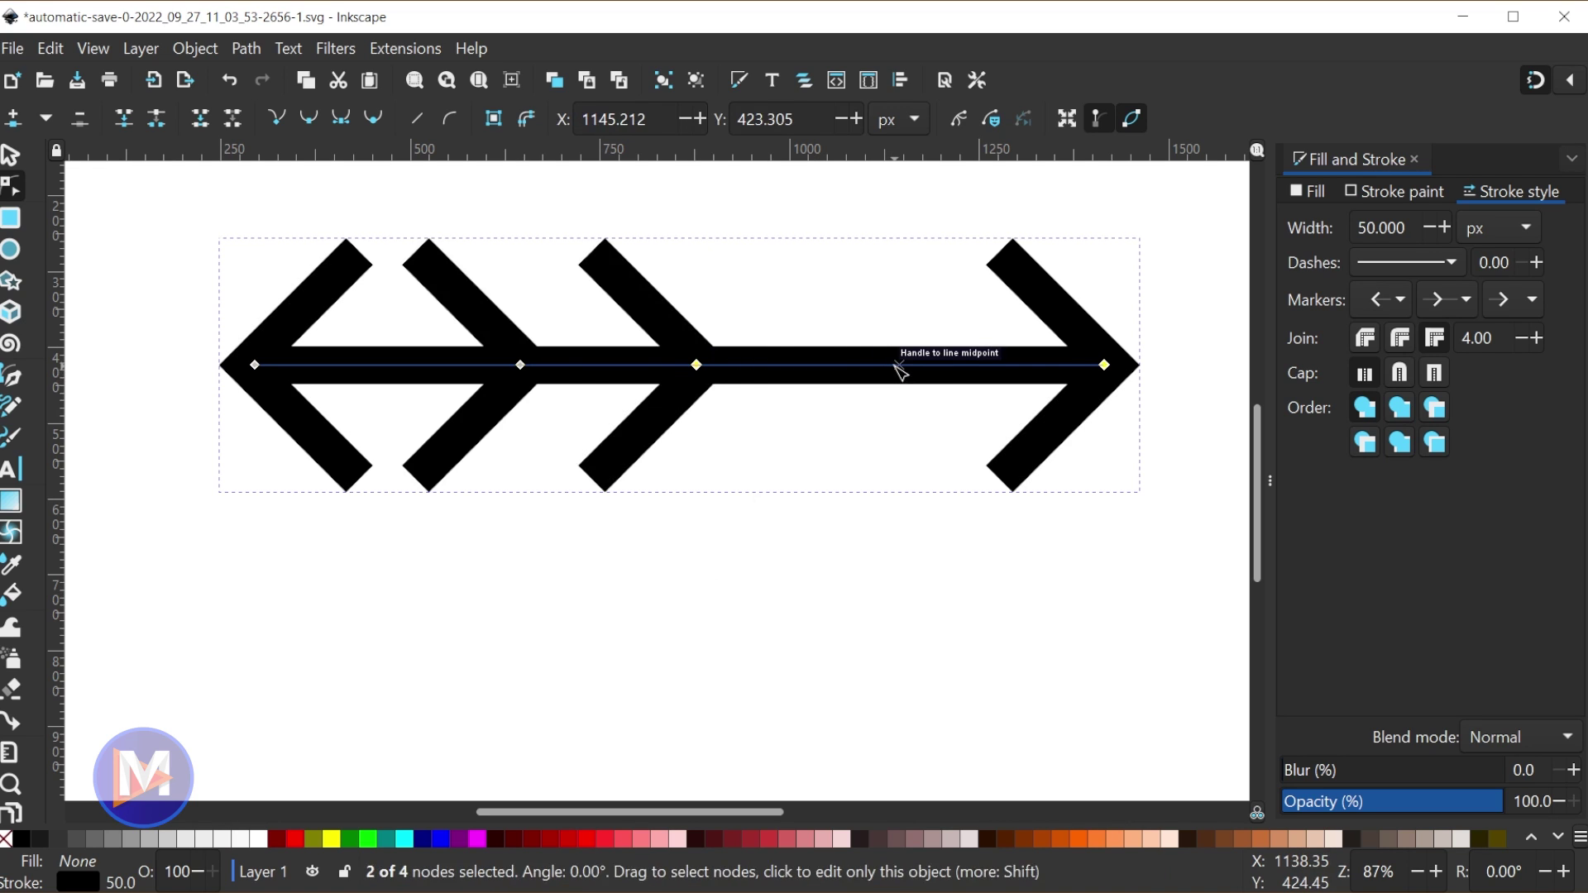
{"action": "double_click", "coordinate": [896, 364]}
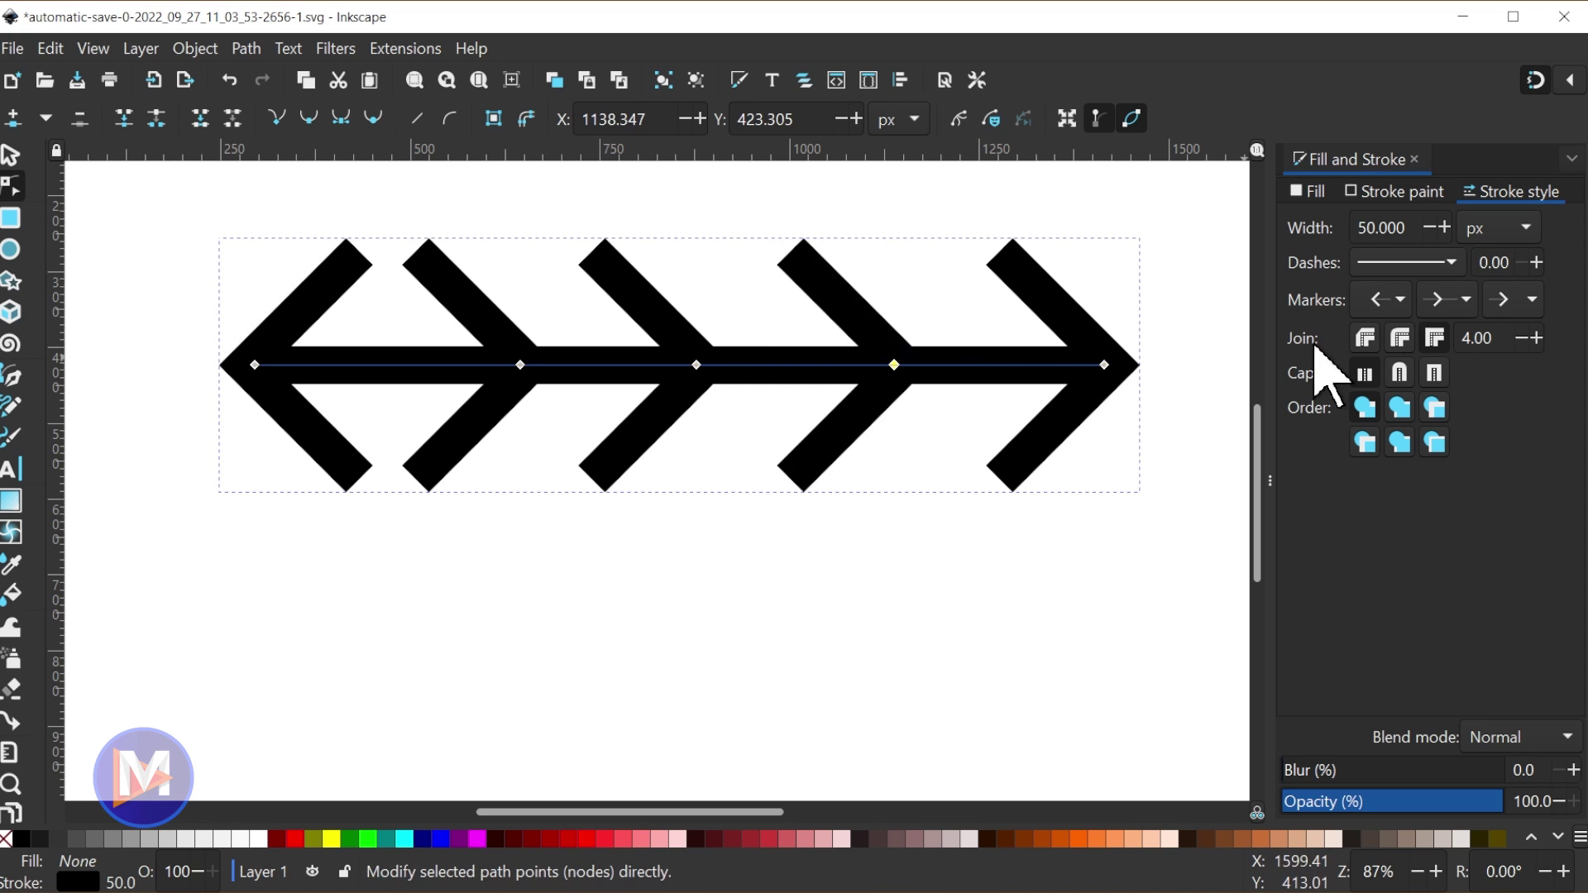
Step: Change the mid markers to RoundedArrow heads and shrink them to size 2.5
{"action": "left_click", "coordinate": [1449, 302]}
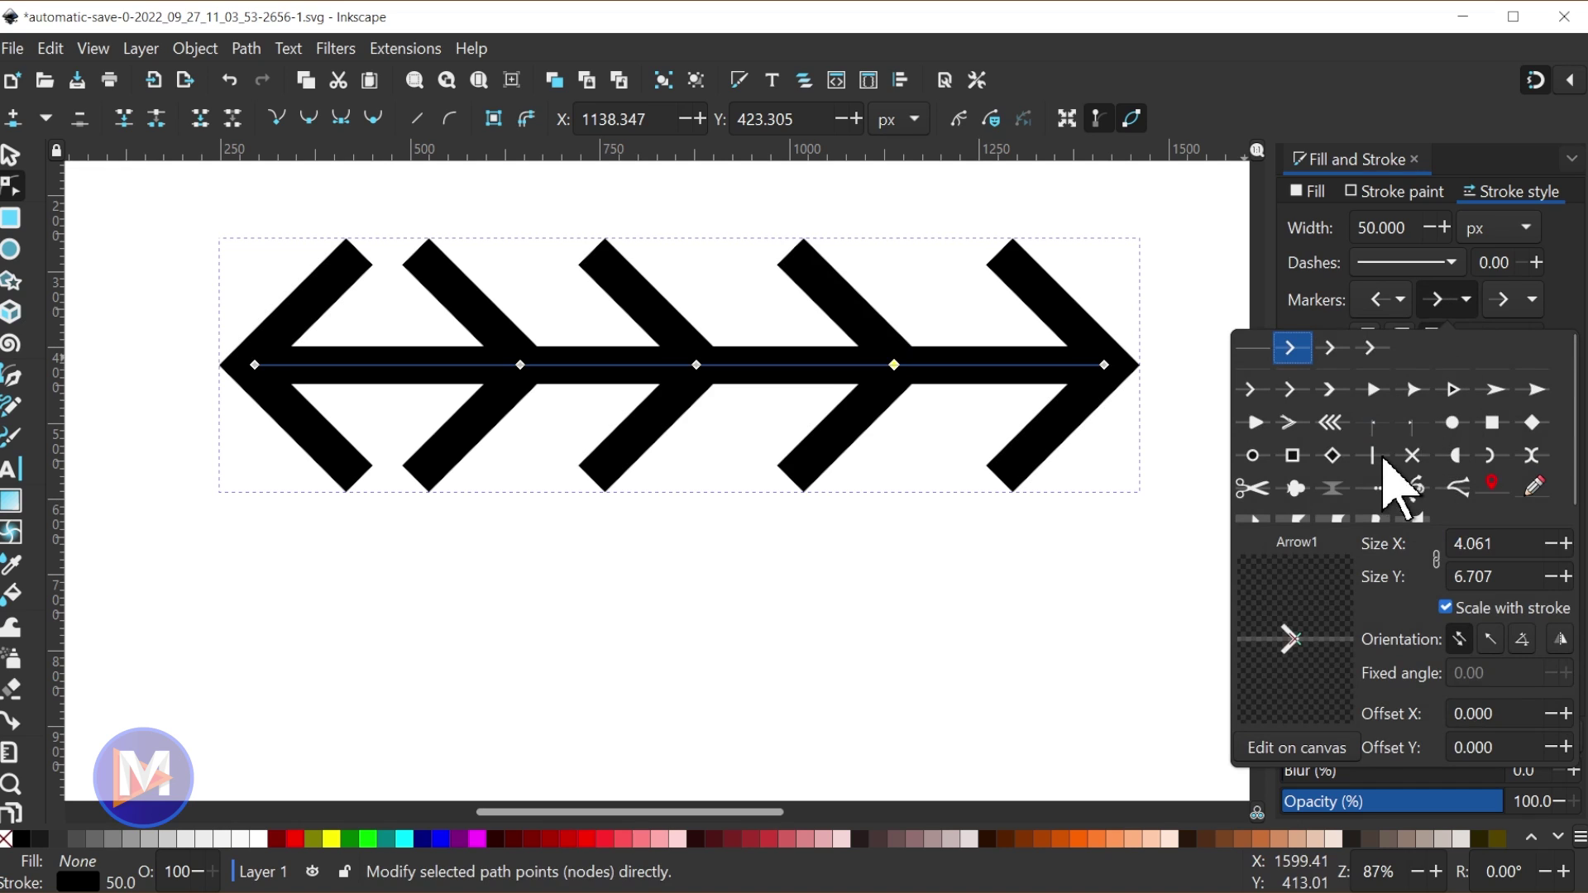
{"action": "left_click", "coordinate": [1414, 456]}
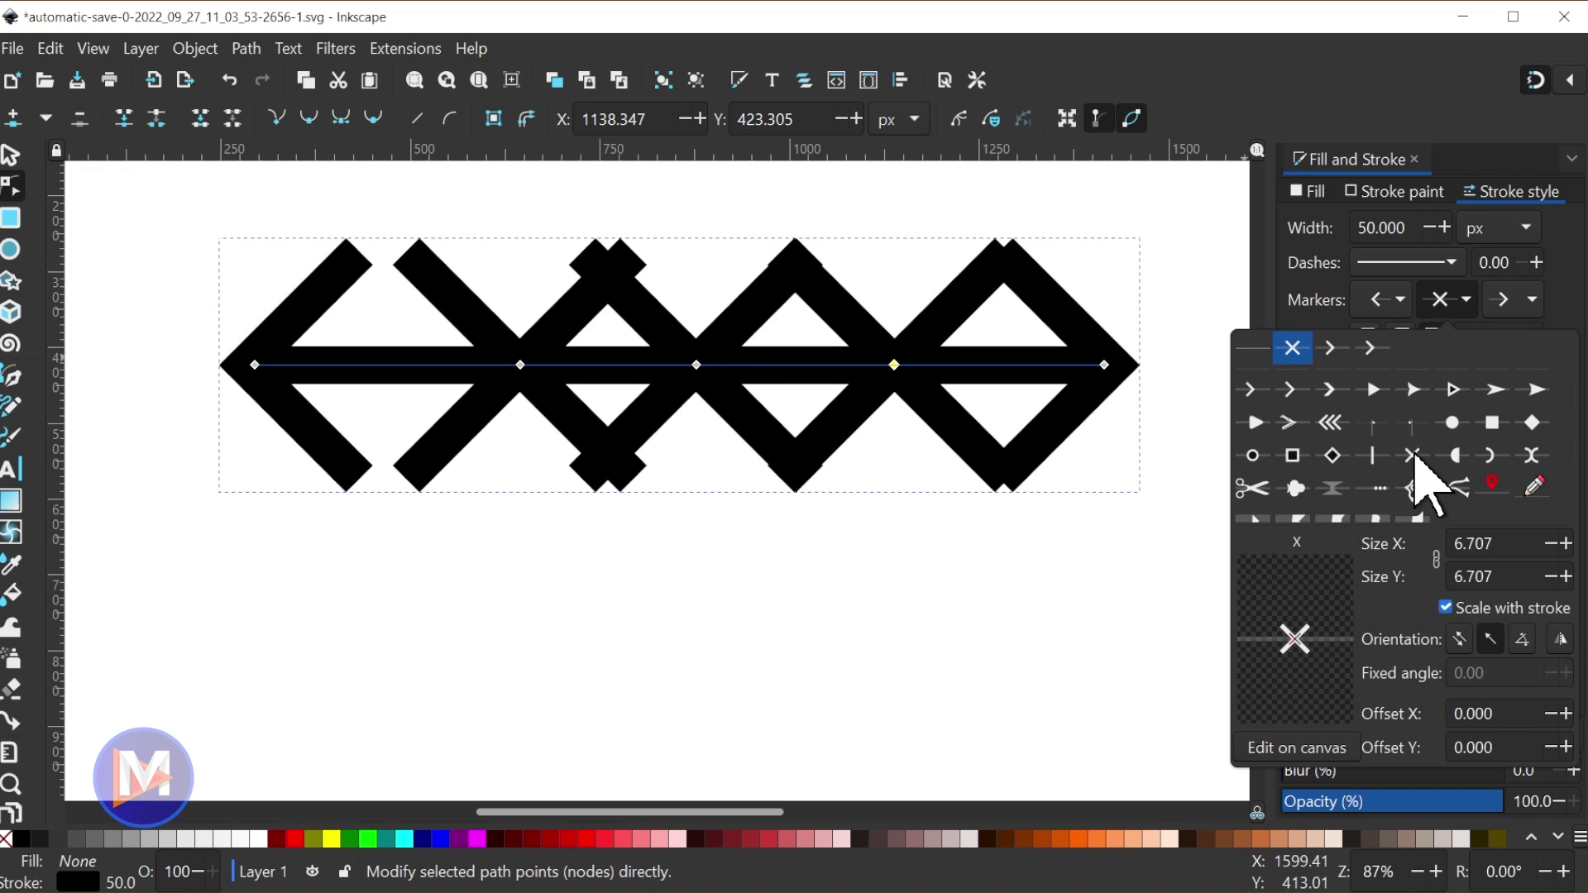
{"action": "left_click", "coordinate": [1254, 456]}
{"action": "left_click", "coordinate": [1256, 421]}
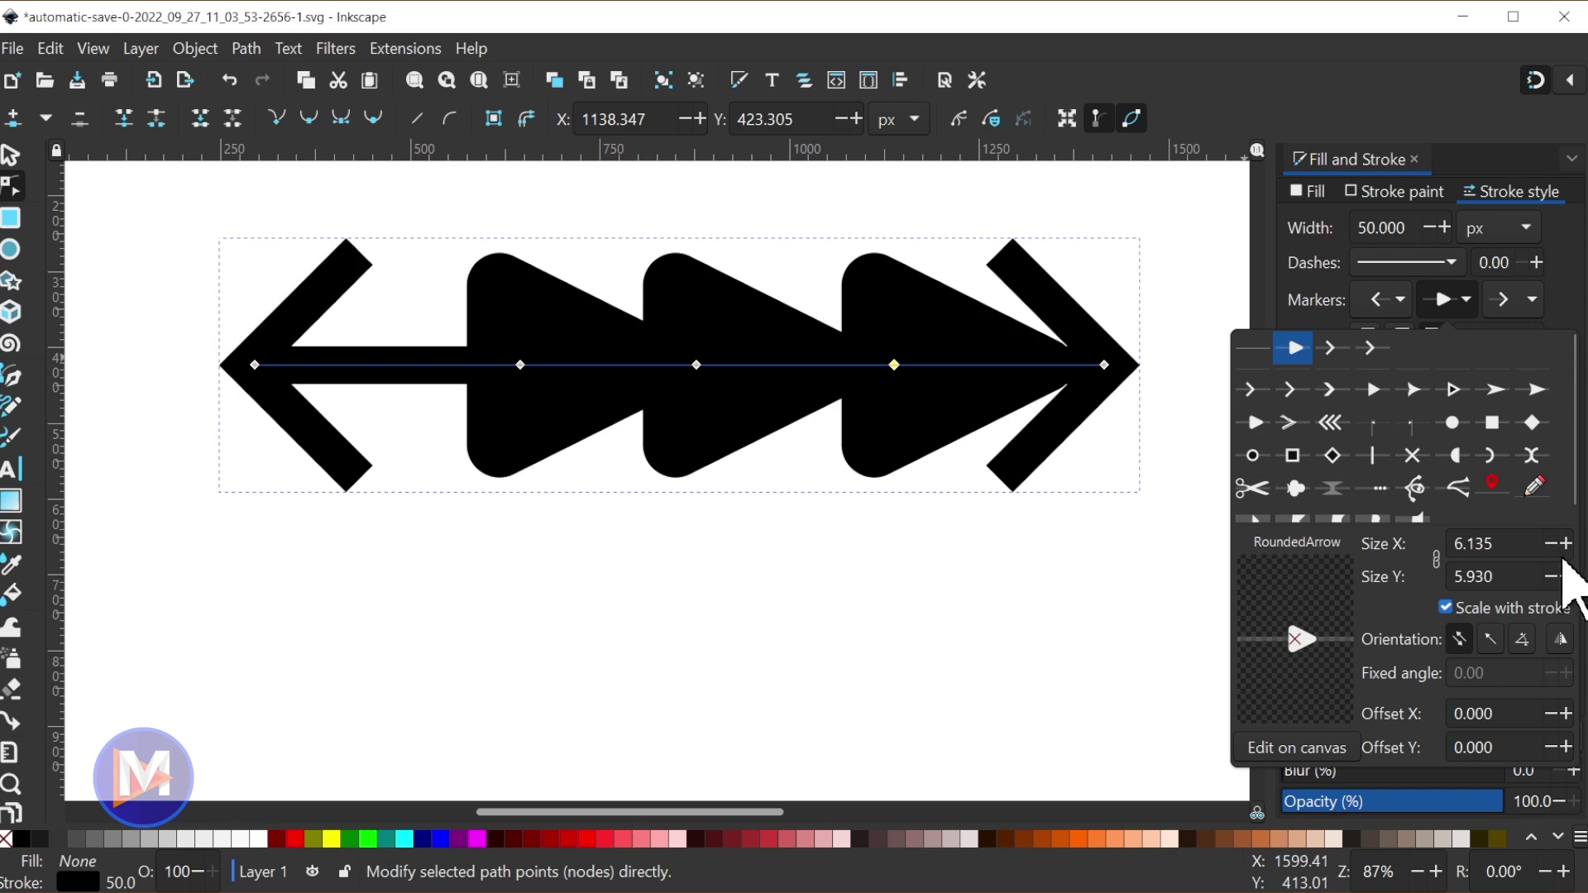
{"action": "double_click", "coordinate": [1488, 543]}
{"action": "type", "text": "2.5"}
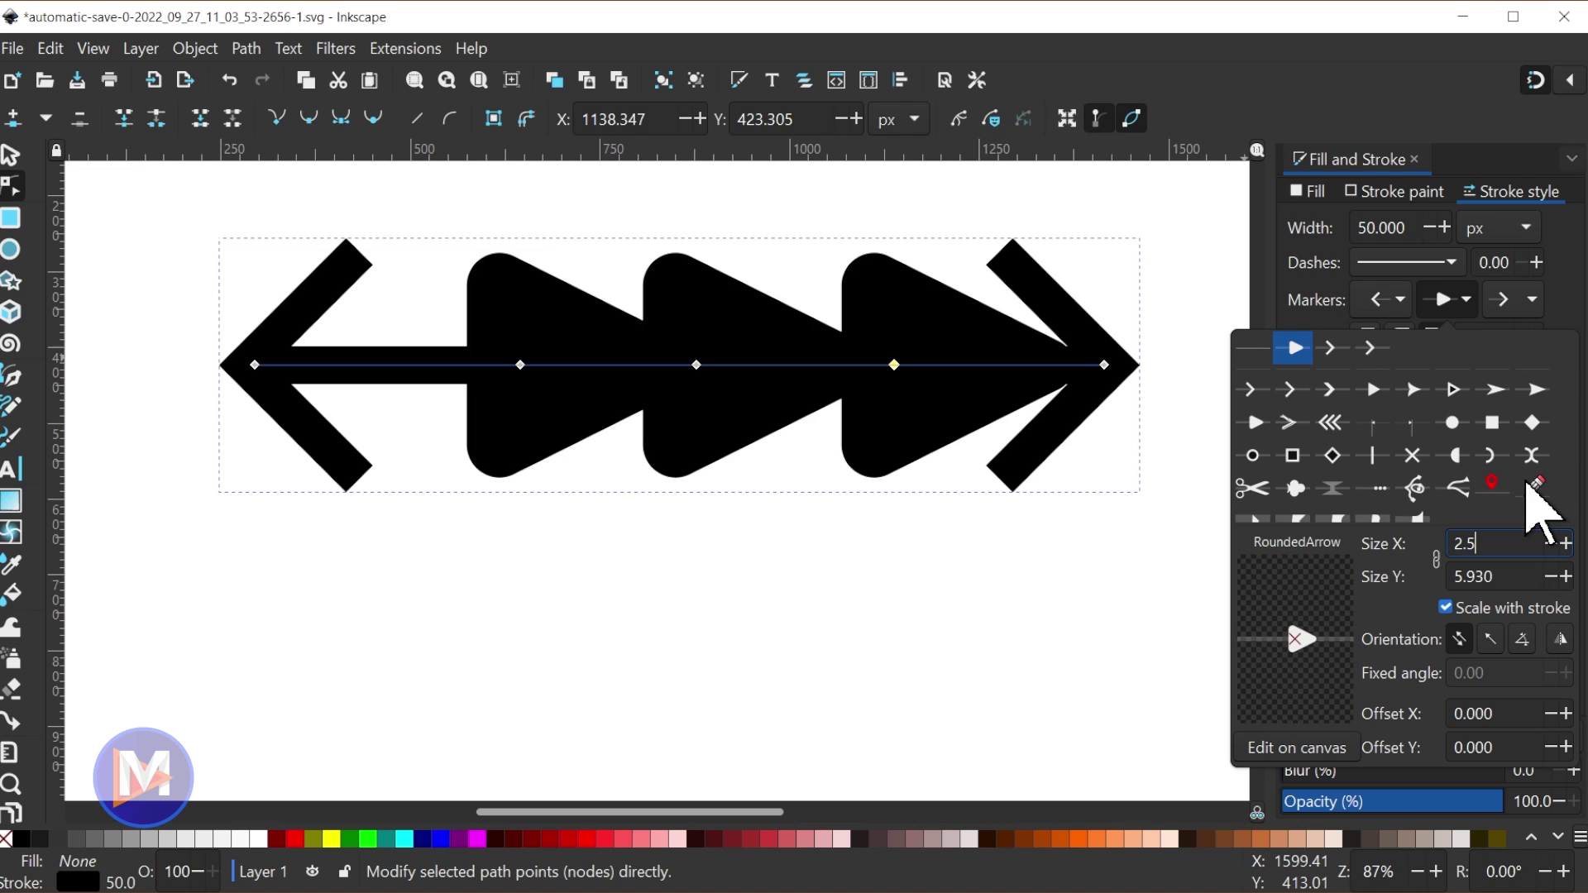
{"action": "key", "text": "Tab"}
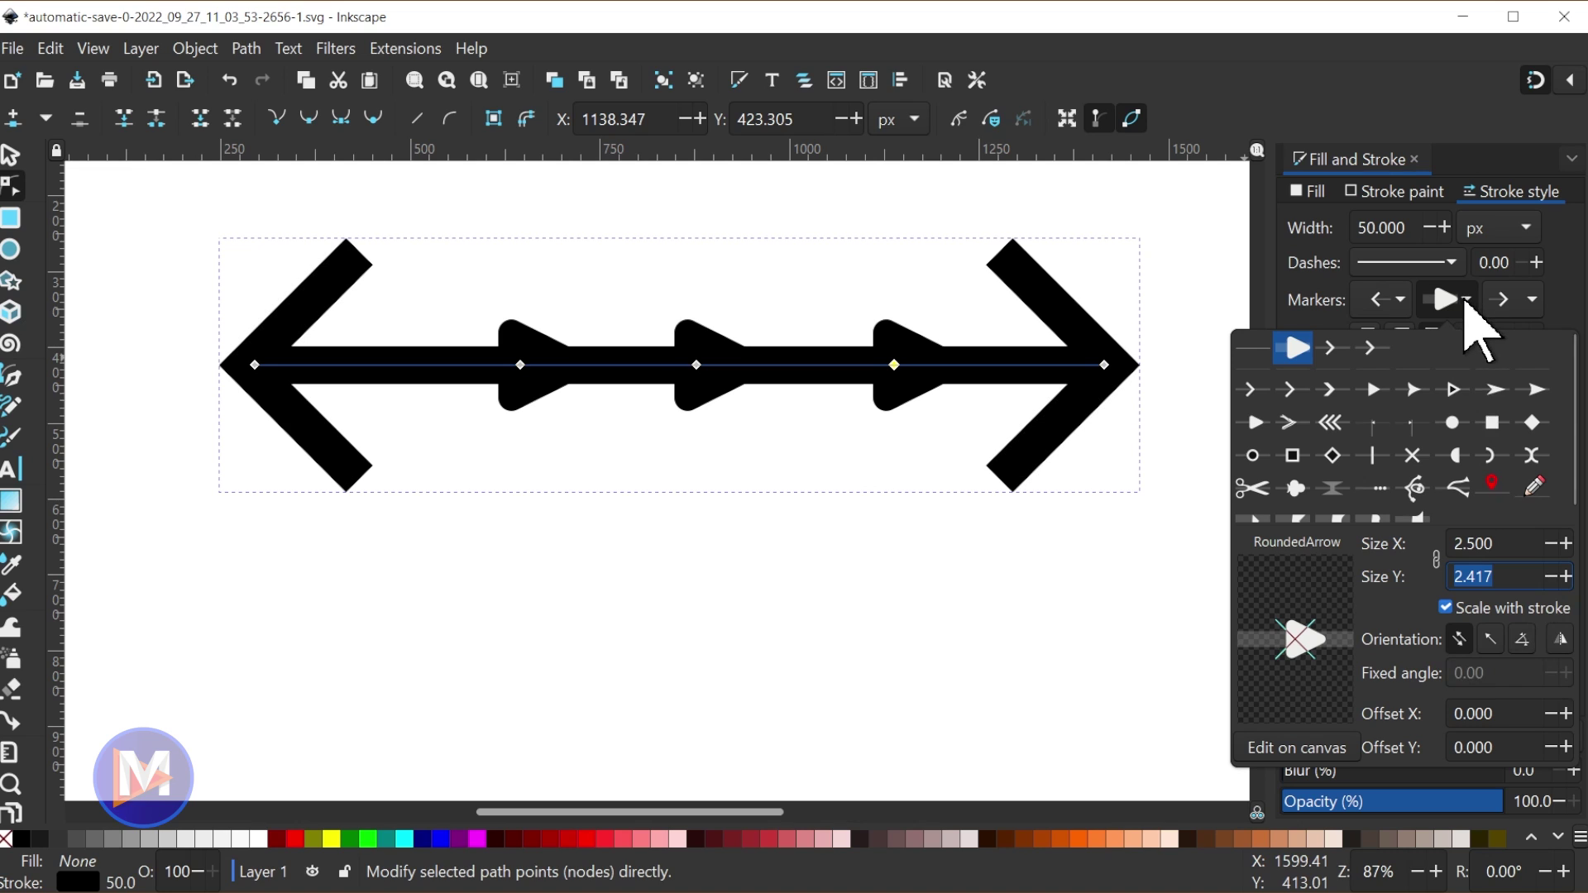
{"action": "left_click", "coordinate": [1464, 301]}
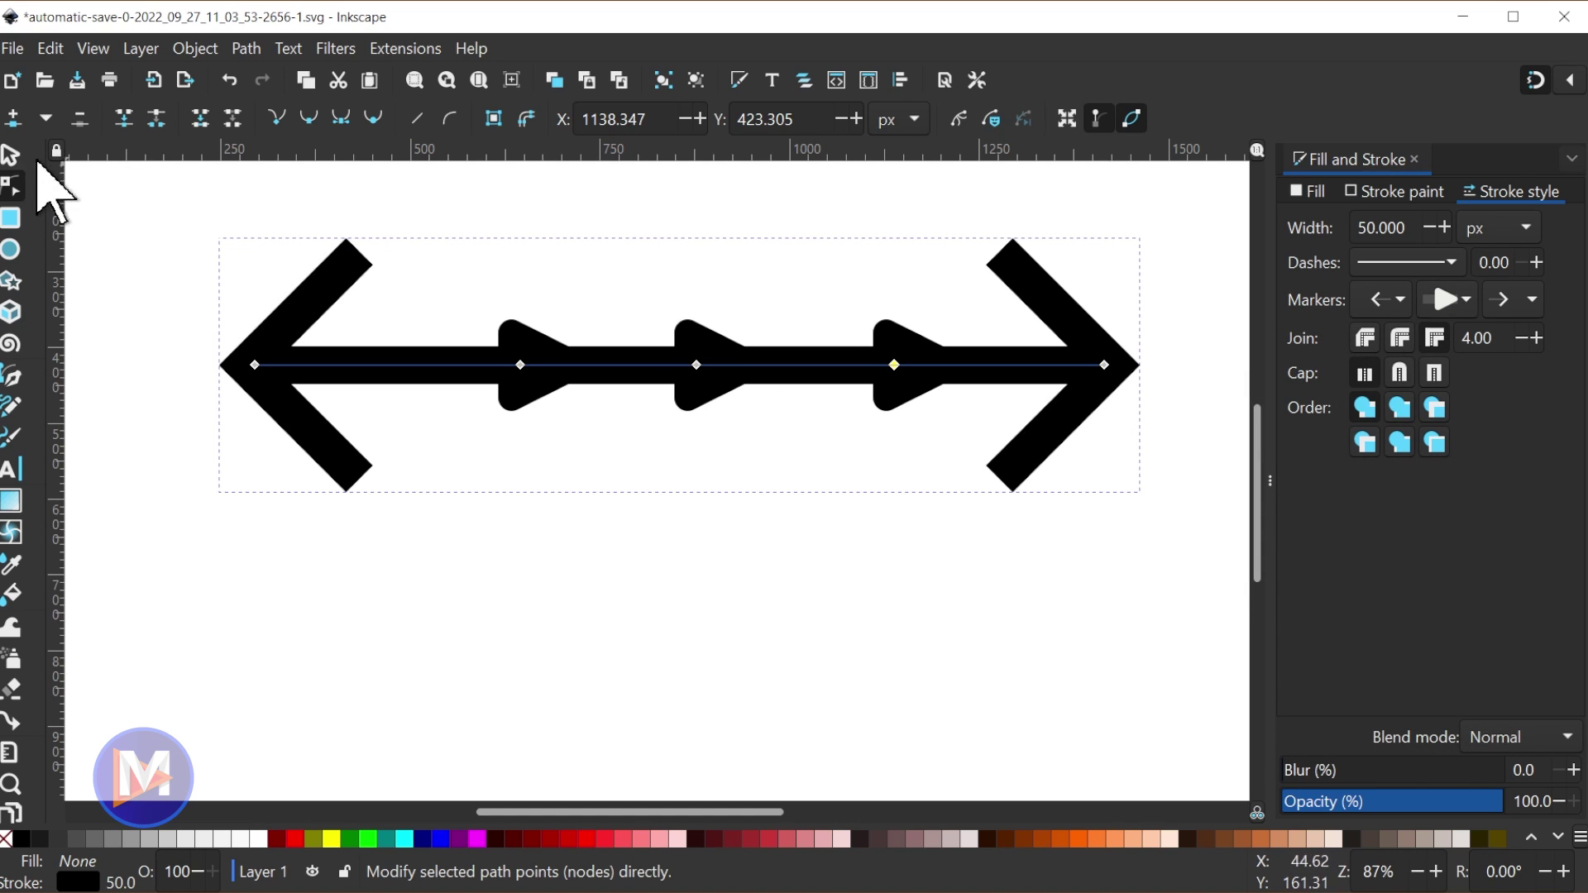
Step: Colour the bar's stroke red, then shift its hue to bright green (08ff00ff)
{"action": "left_click", "coordinate": [11, 155]}
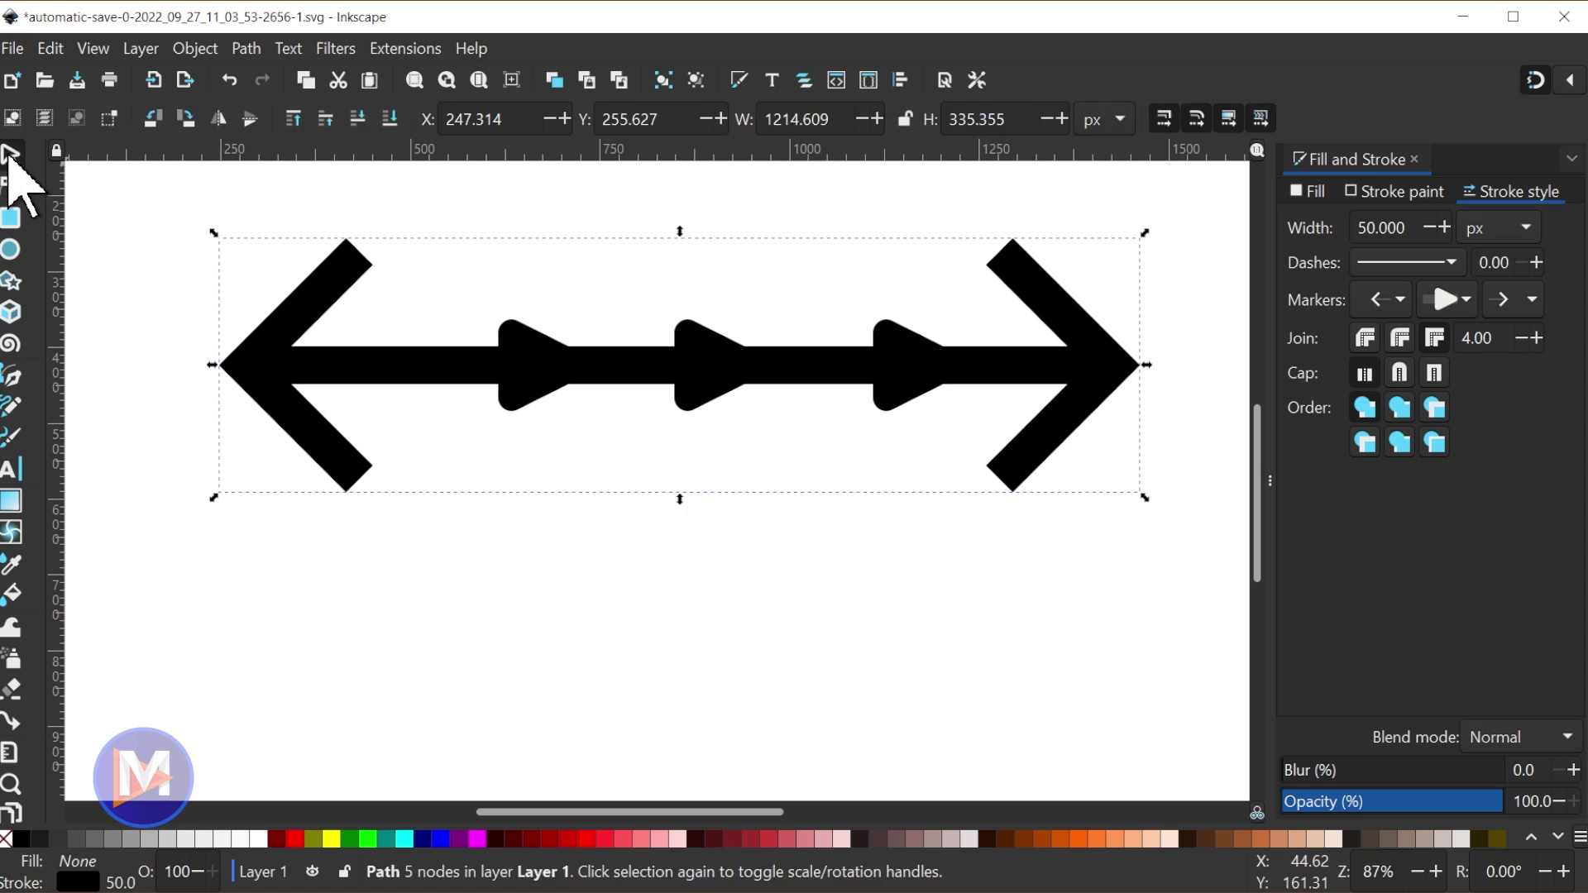
{"action": "left_click", "coordinate": [587, 840], "text": "shift"}
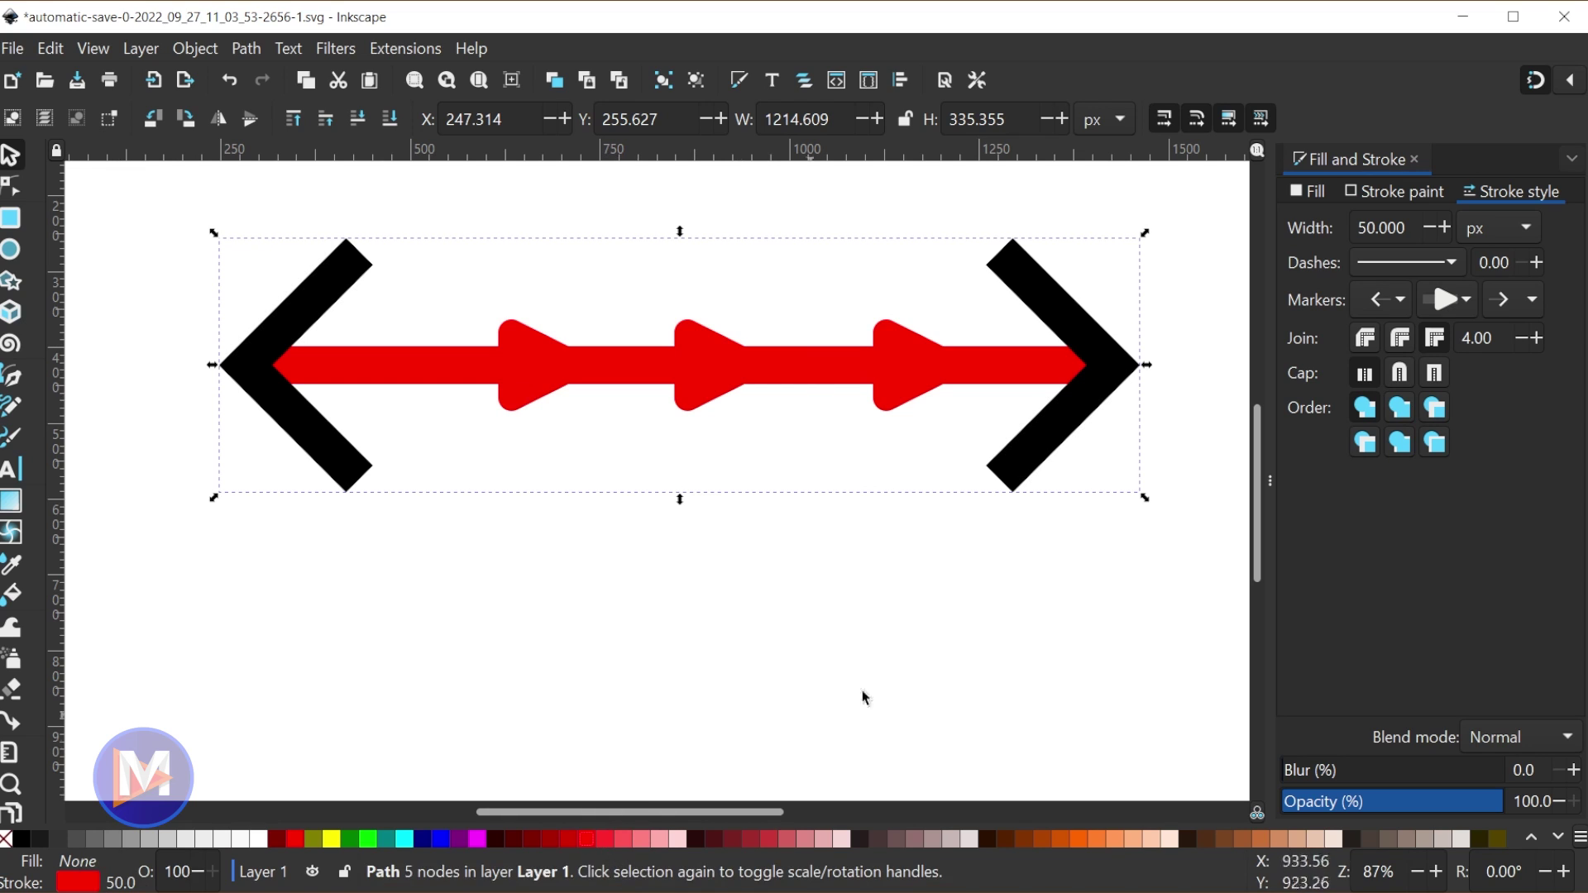
{"action": "left_click", "coordinate": [1383, 195]}
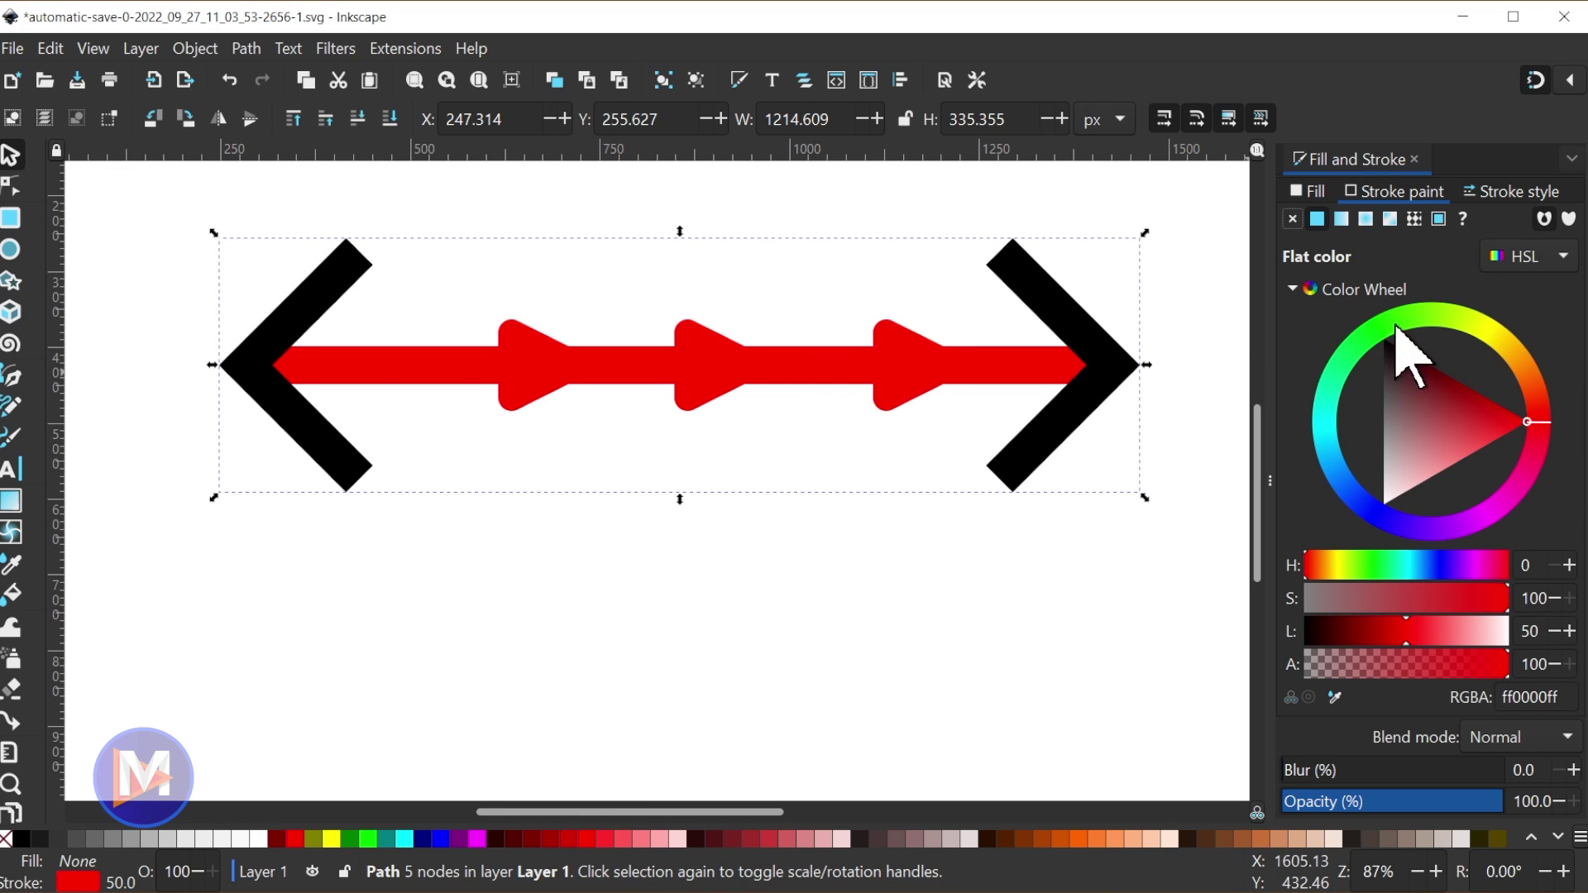
{"action": "left_click_drag", "start_coordinate": [1397, 331], "coordinate": [1380, 324]}
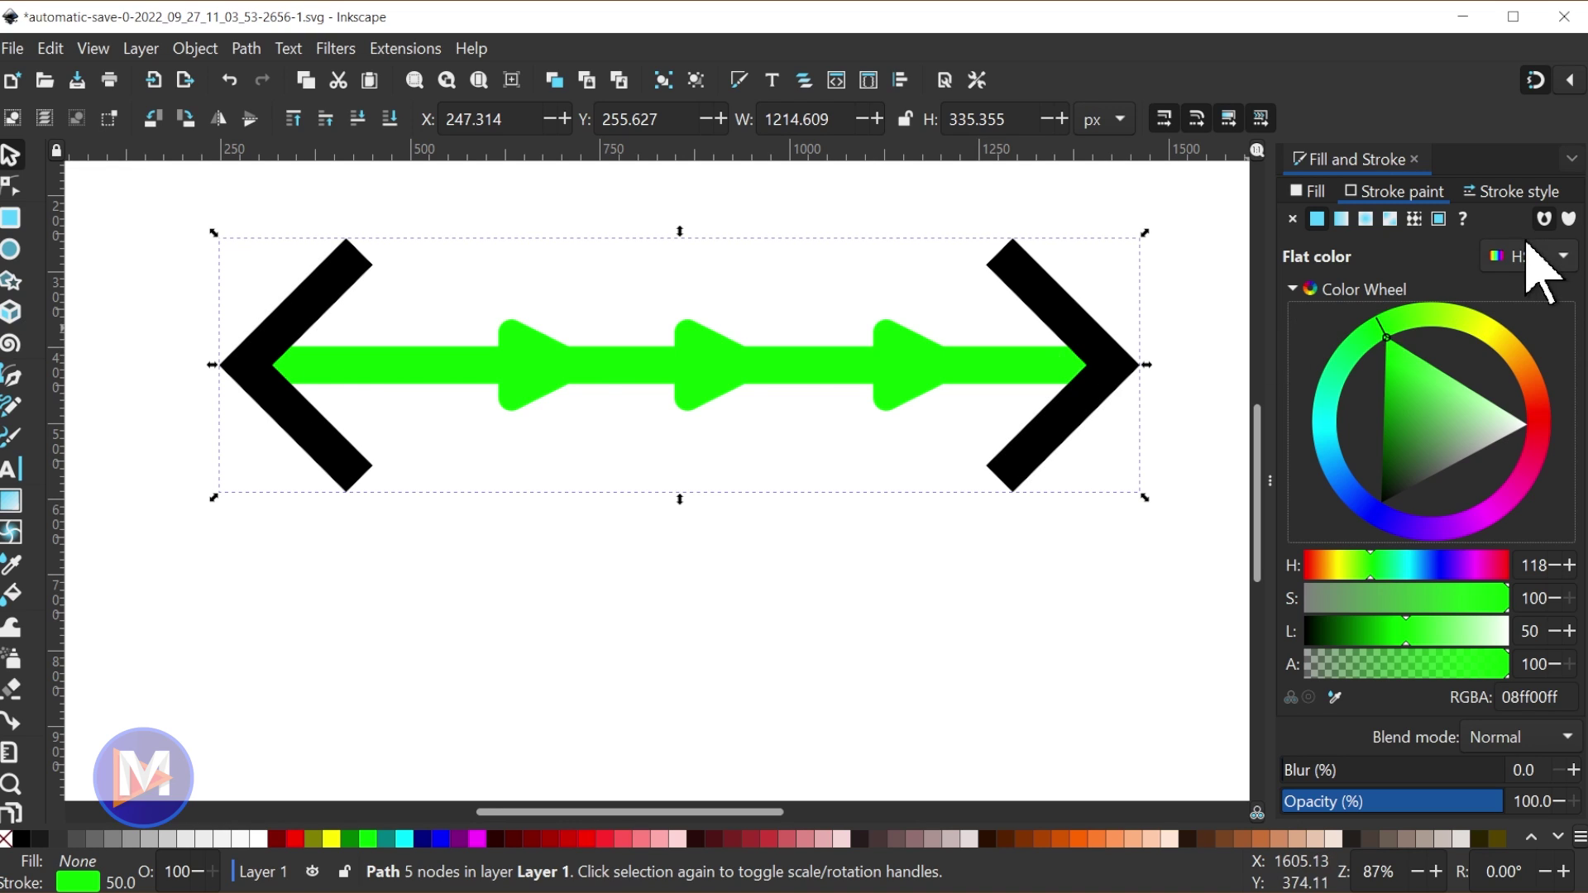
Step: Make the whole arrow, end chevrons included, maroon (#800000) with no fill, keeping width 50
{"action": "left_click", "coordinate": [1524, 192]}
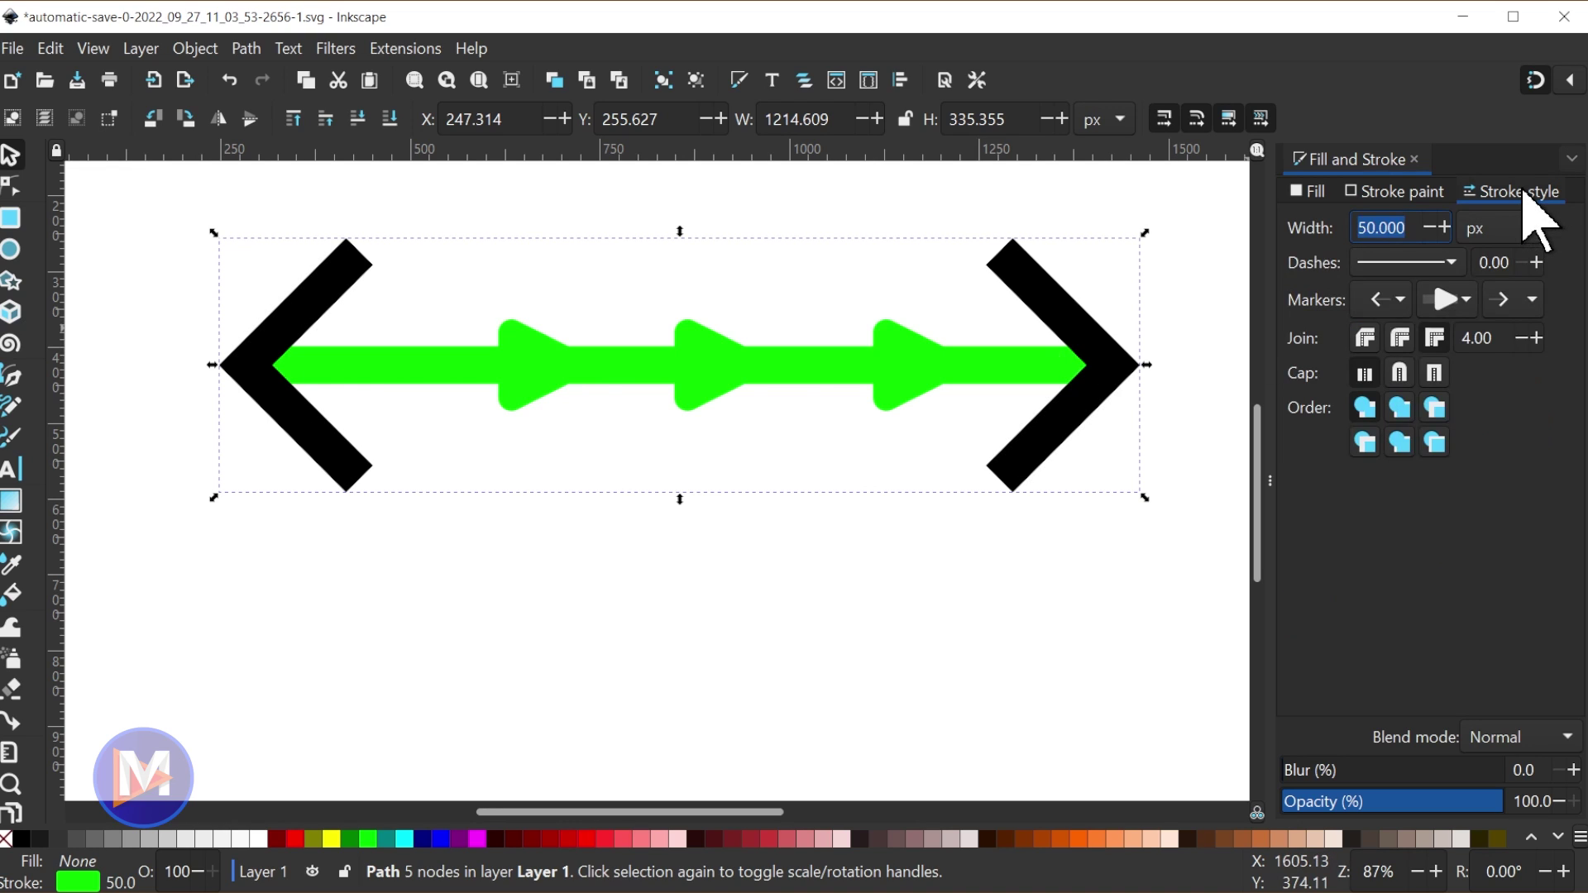
{"action": "left_click", "coordinate": [1430, 229]}
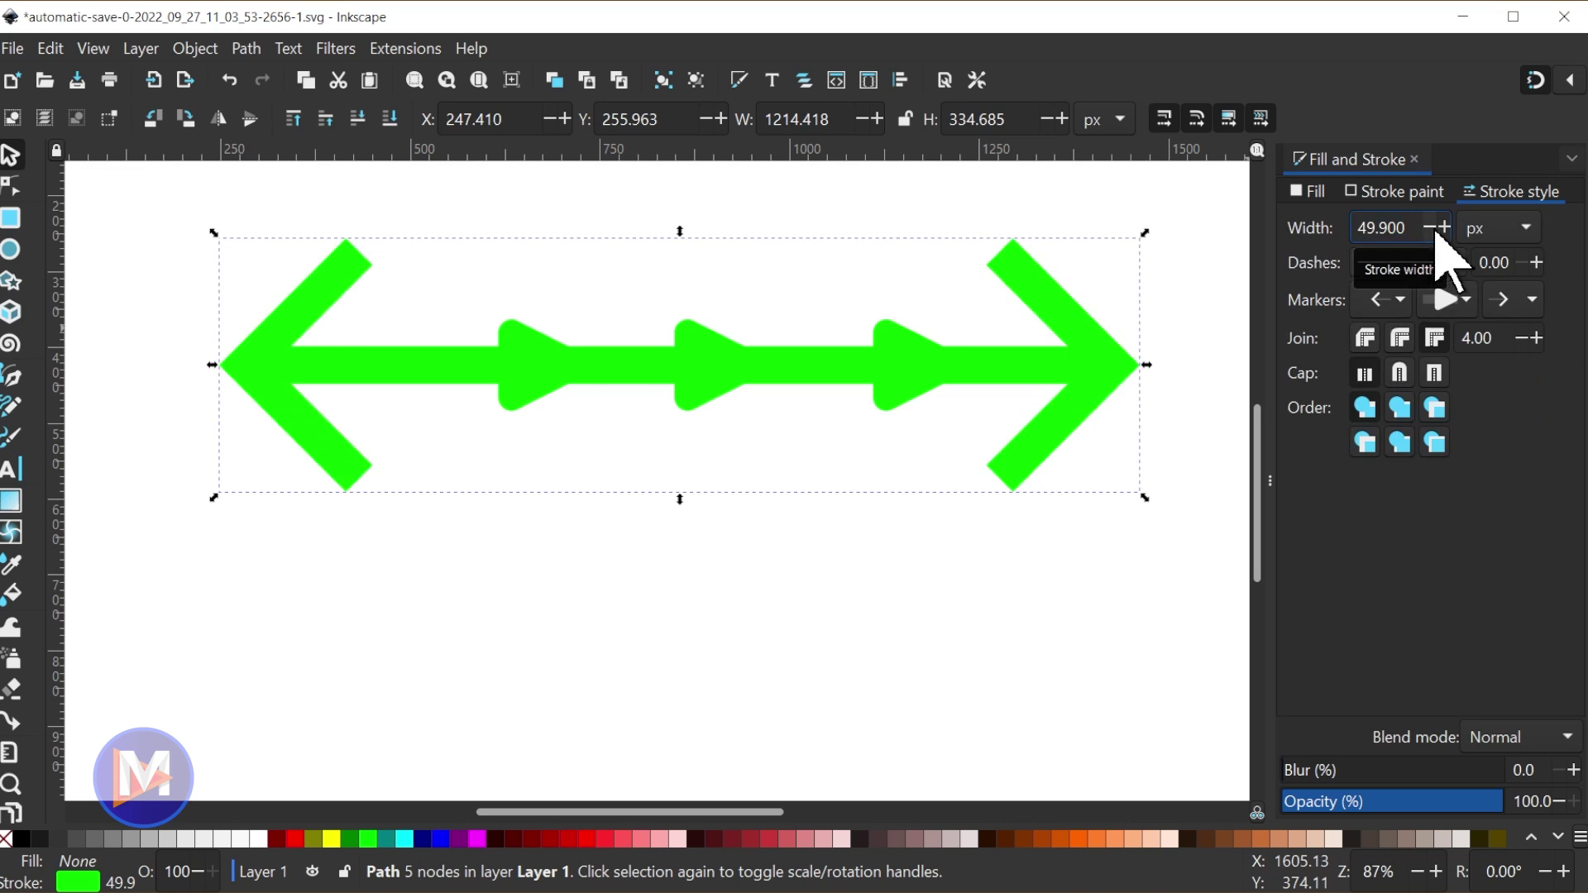
{"action": "left_click", "coordinate": [1444, 229]}
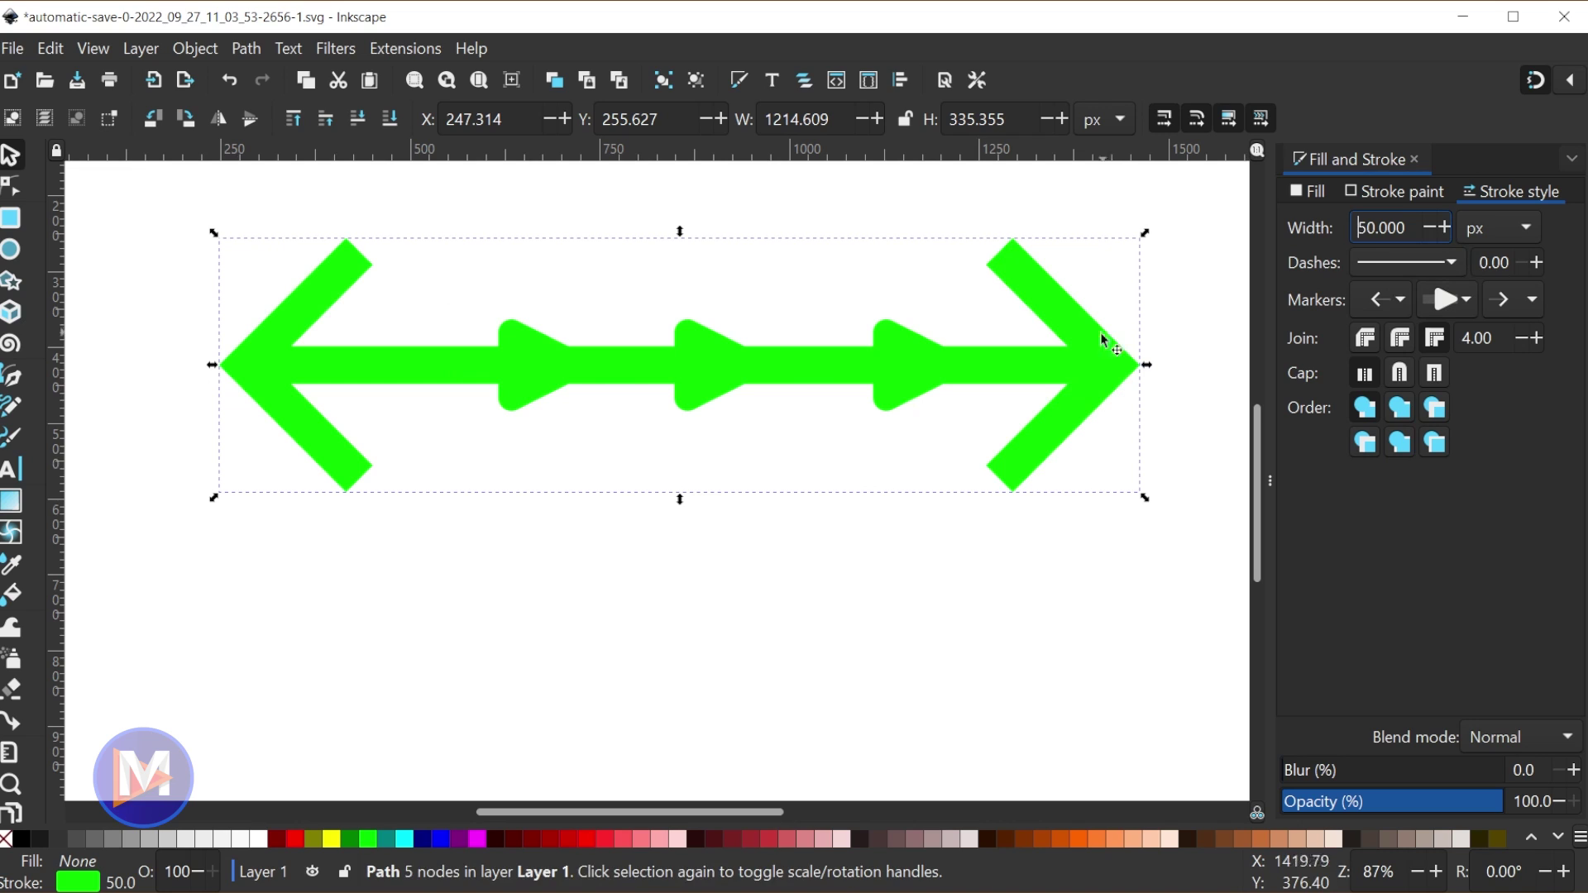
{"action": "left_click", "coordinate": [277, 842]}
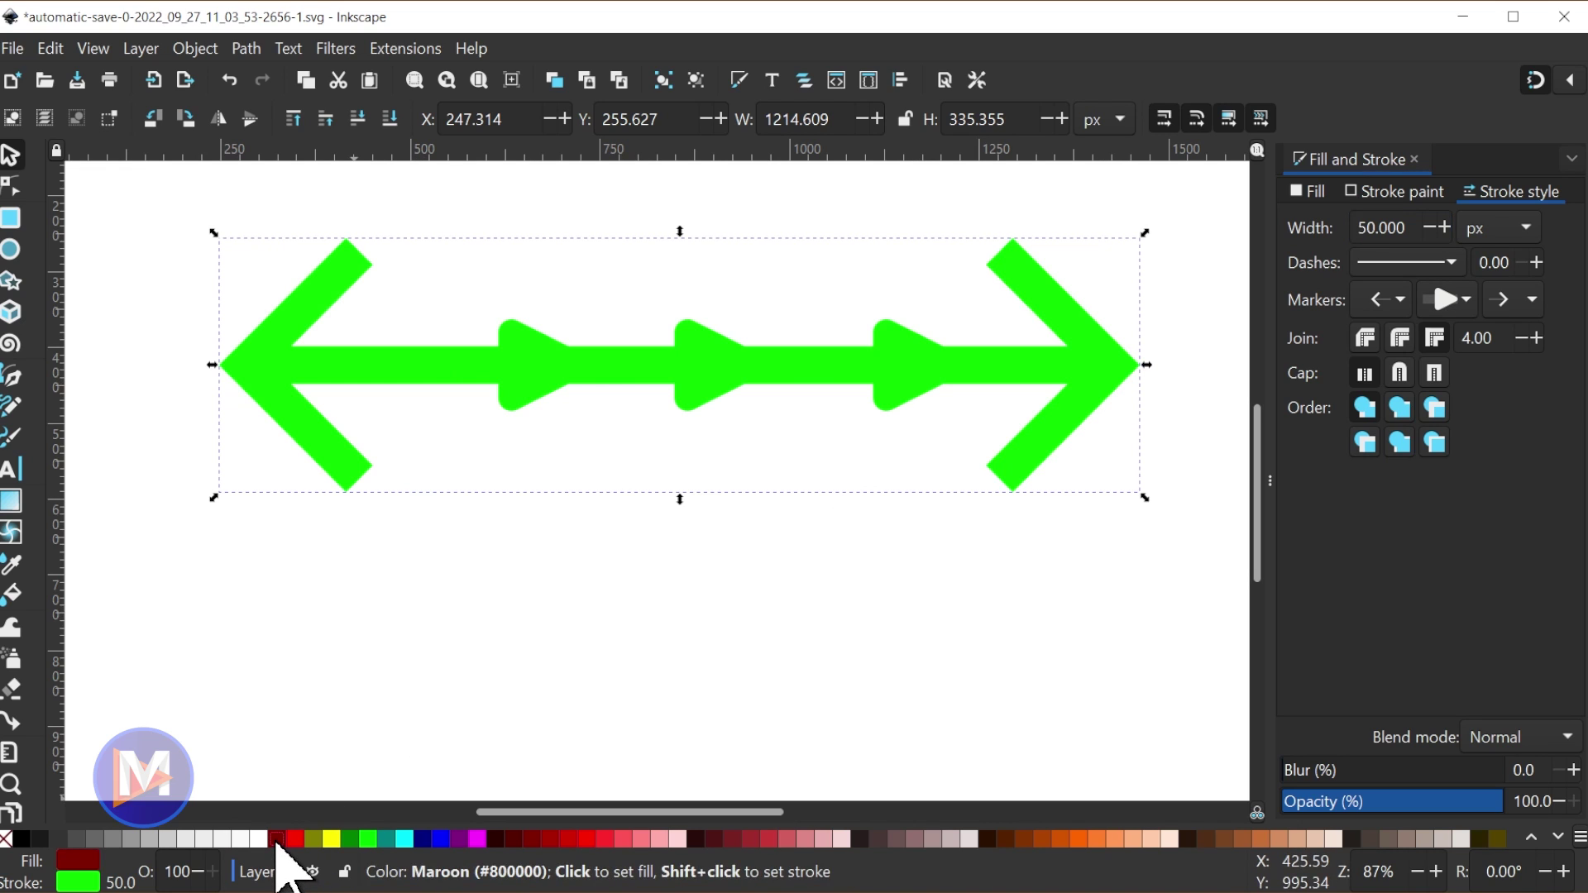
{"action": "left_click", "coordinate": [277, 842], "text": "shift"}
{"action": "key", "text": "ctrl+z"}
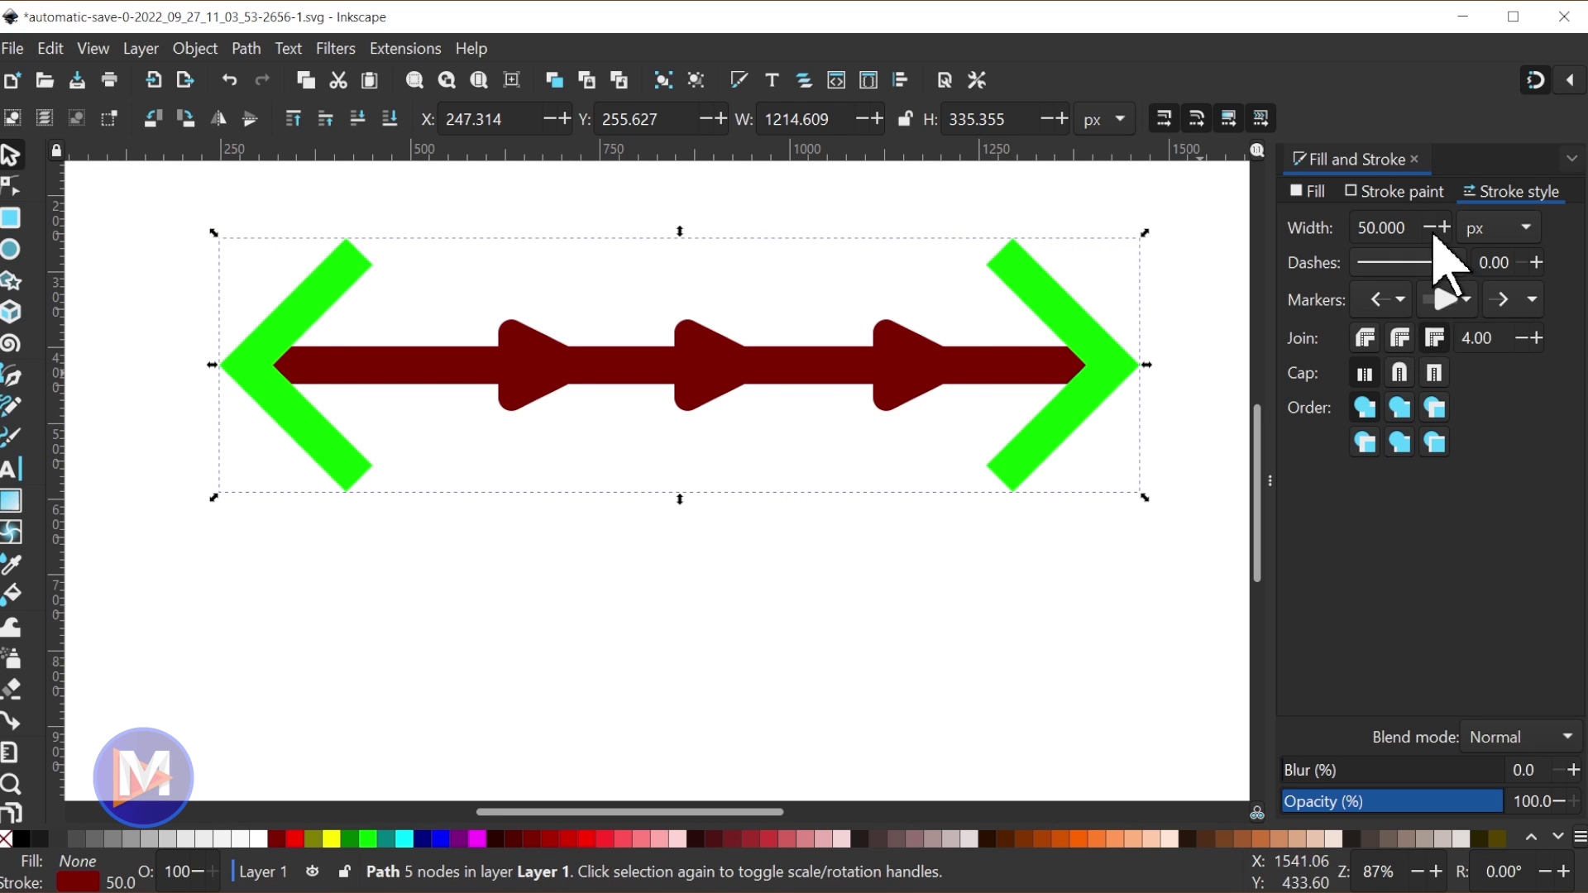
{"action": "scroll", "coordinate": [1447, 232], "scroll_direction": "down", "scroll_amount": 1}
{"action": "scroll", "coordinate": [1447, 233], "scroll_direction": "up", "scroll_amount": 1}
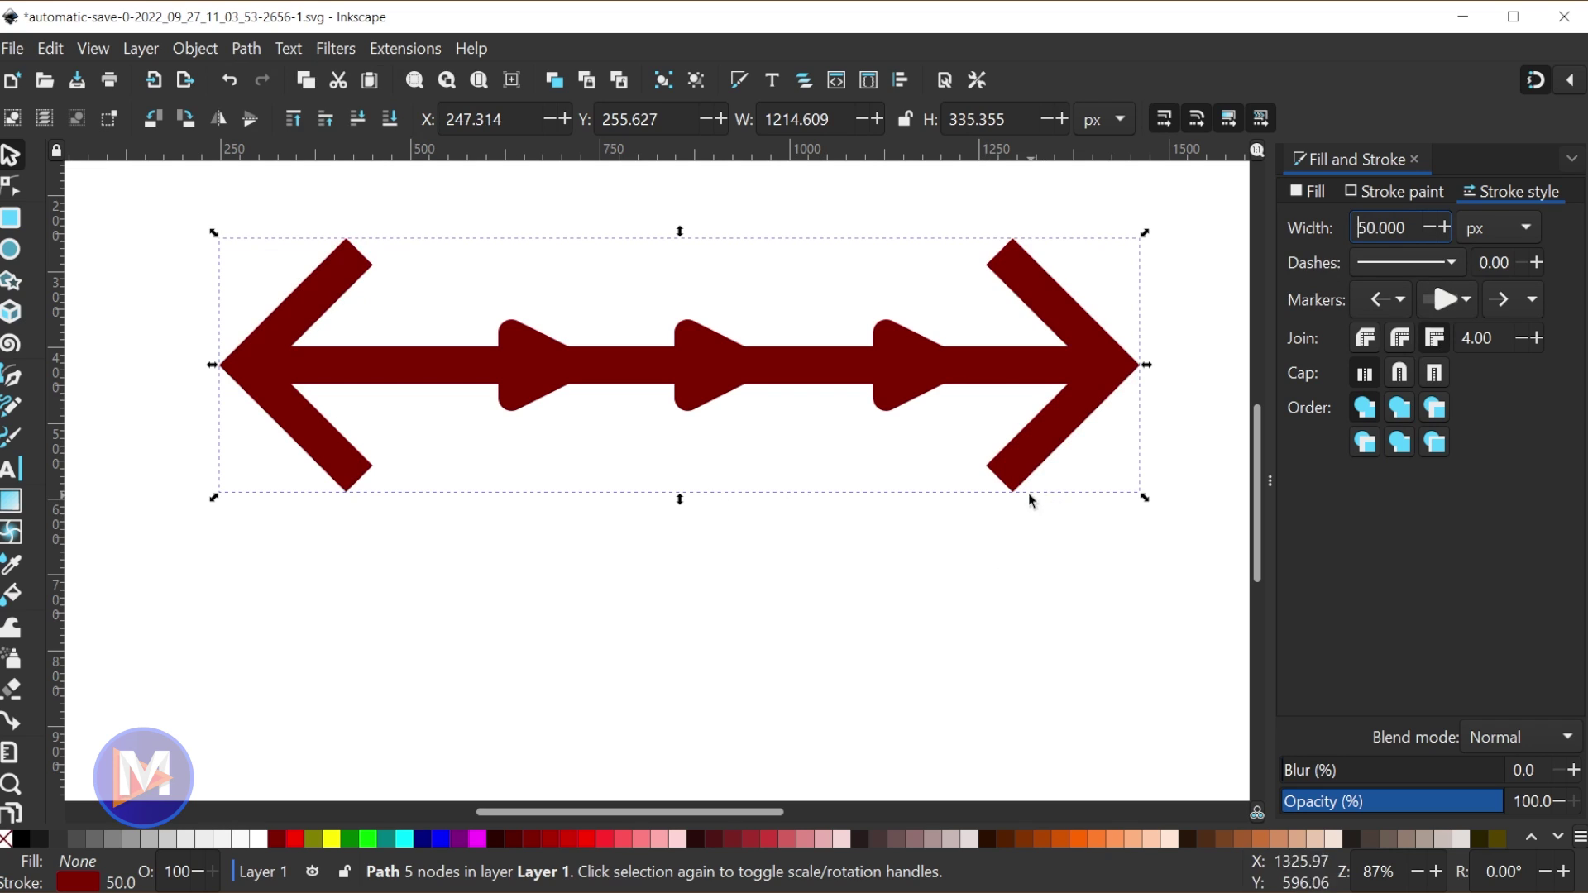
{"action": "left_click", "coordinate": [247, 50]}
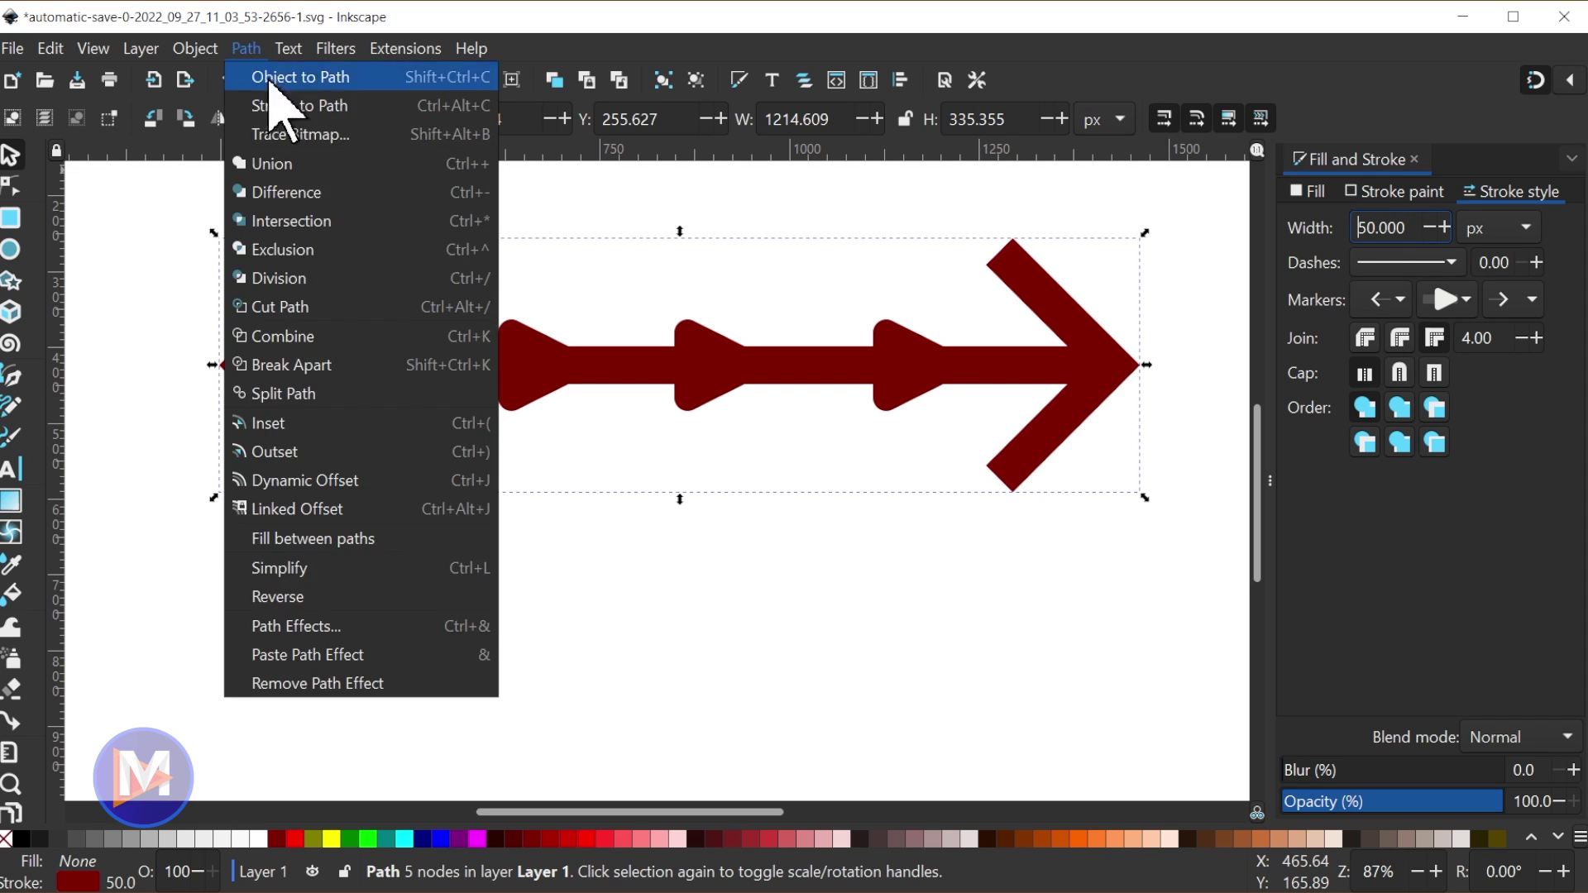
{"action": "left_click", "coordinate": [256, 45]}
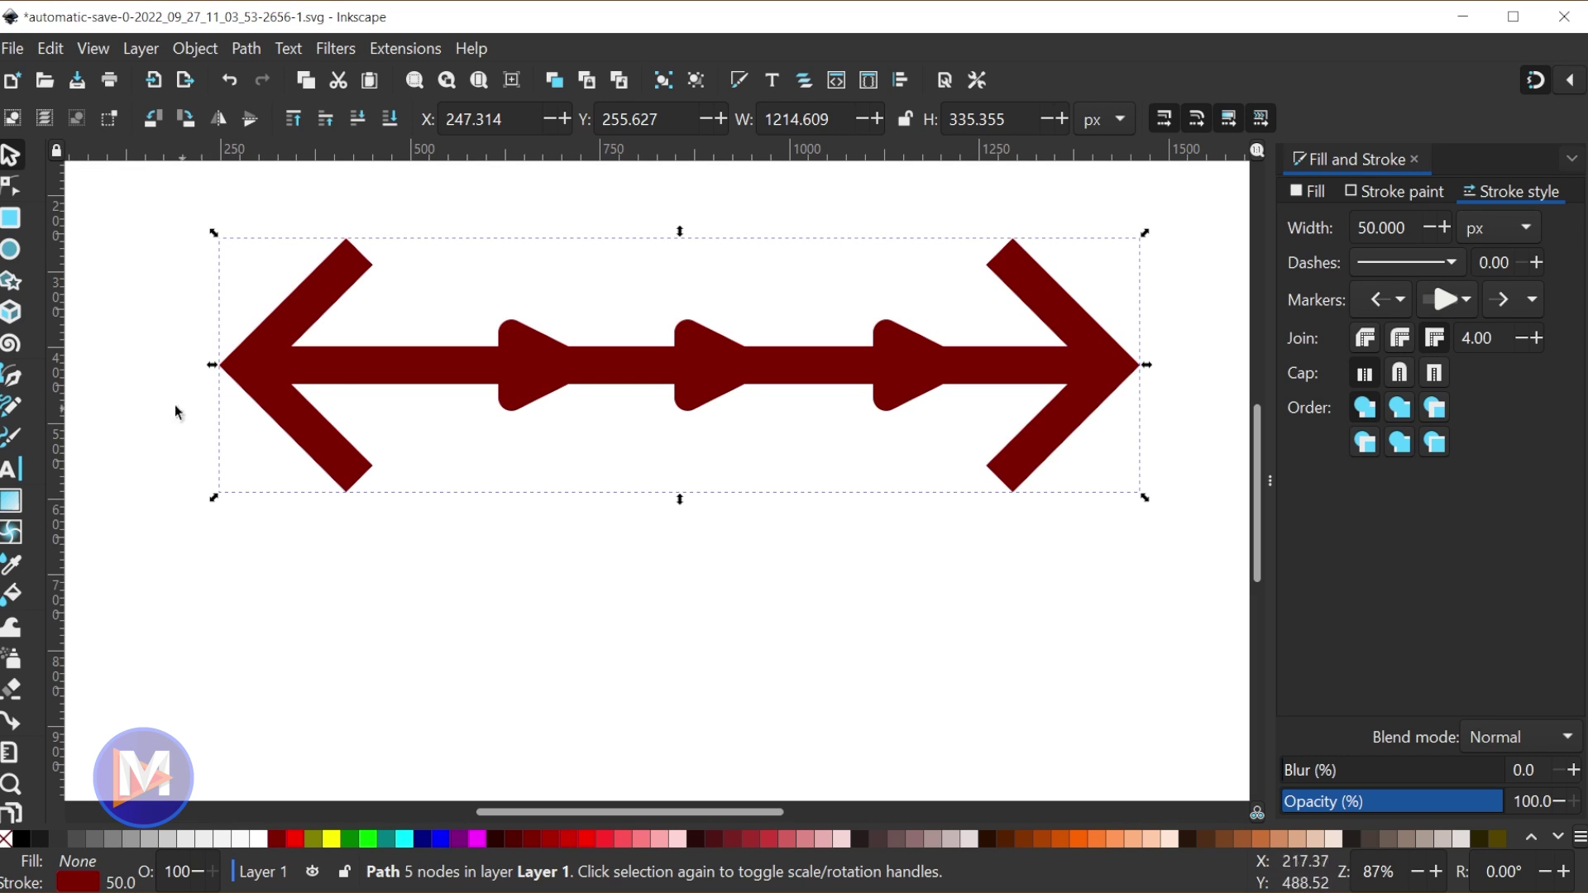
Step: Draw a three-node wavy Bezier curve across the page below the maroon arrow
{"action": "left_click", "coordinate": [12, 376]}
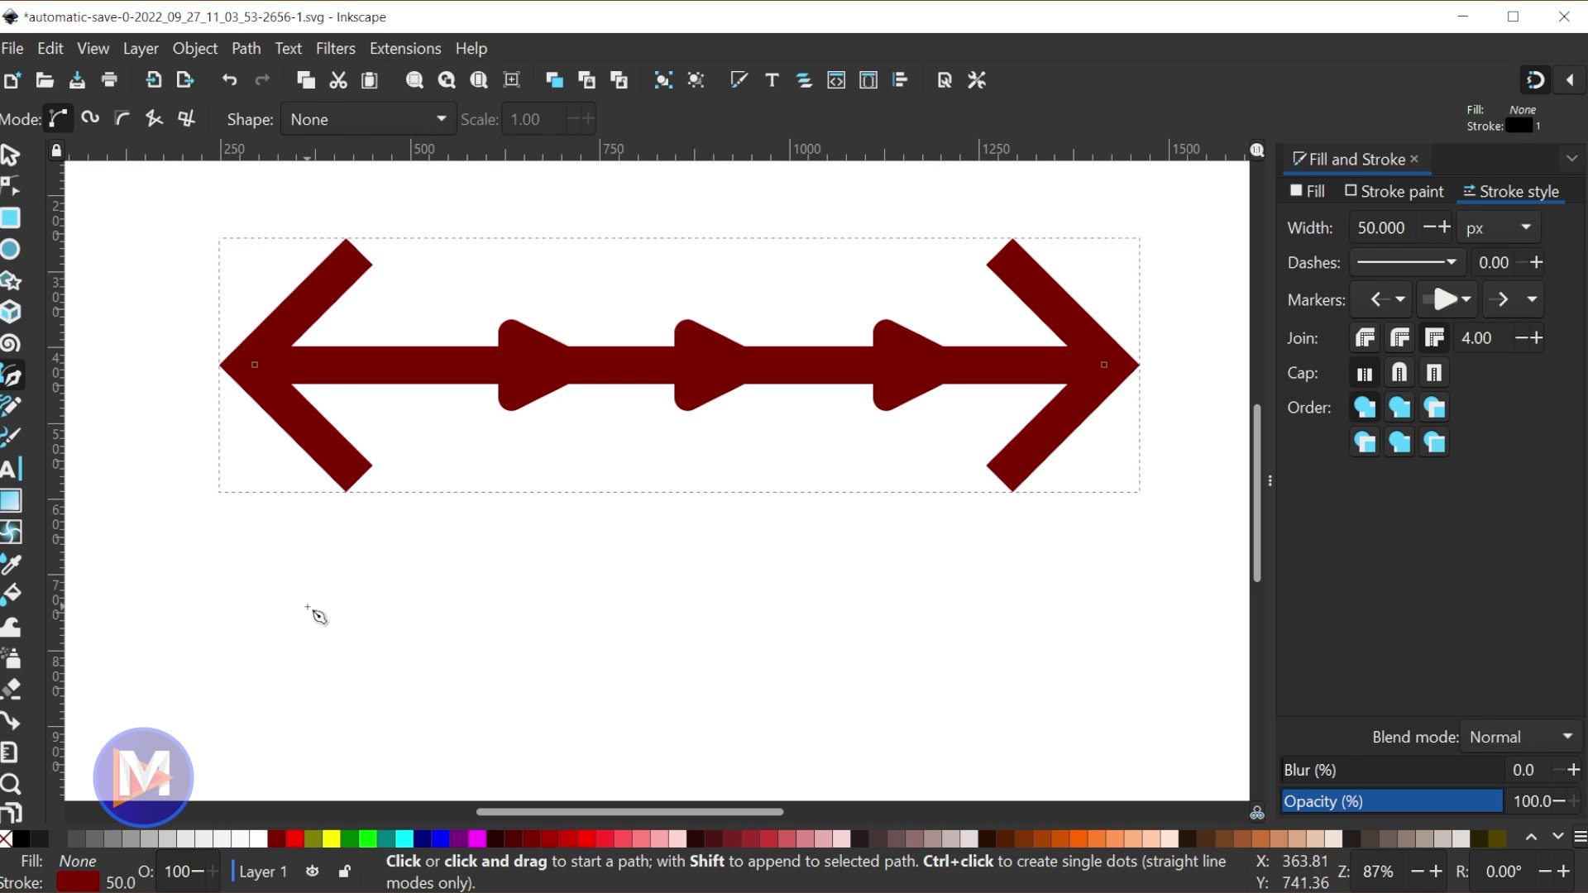
{"action": "left_click", "coordinate": [214, 697]}
{"action": "left_click_drag", "start_coordinate": [671, 653], "coordinate": [900, 754]}
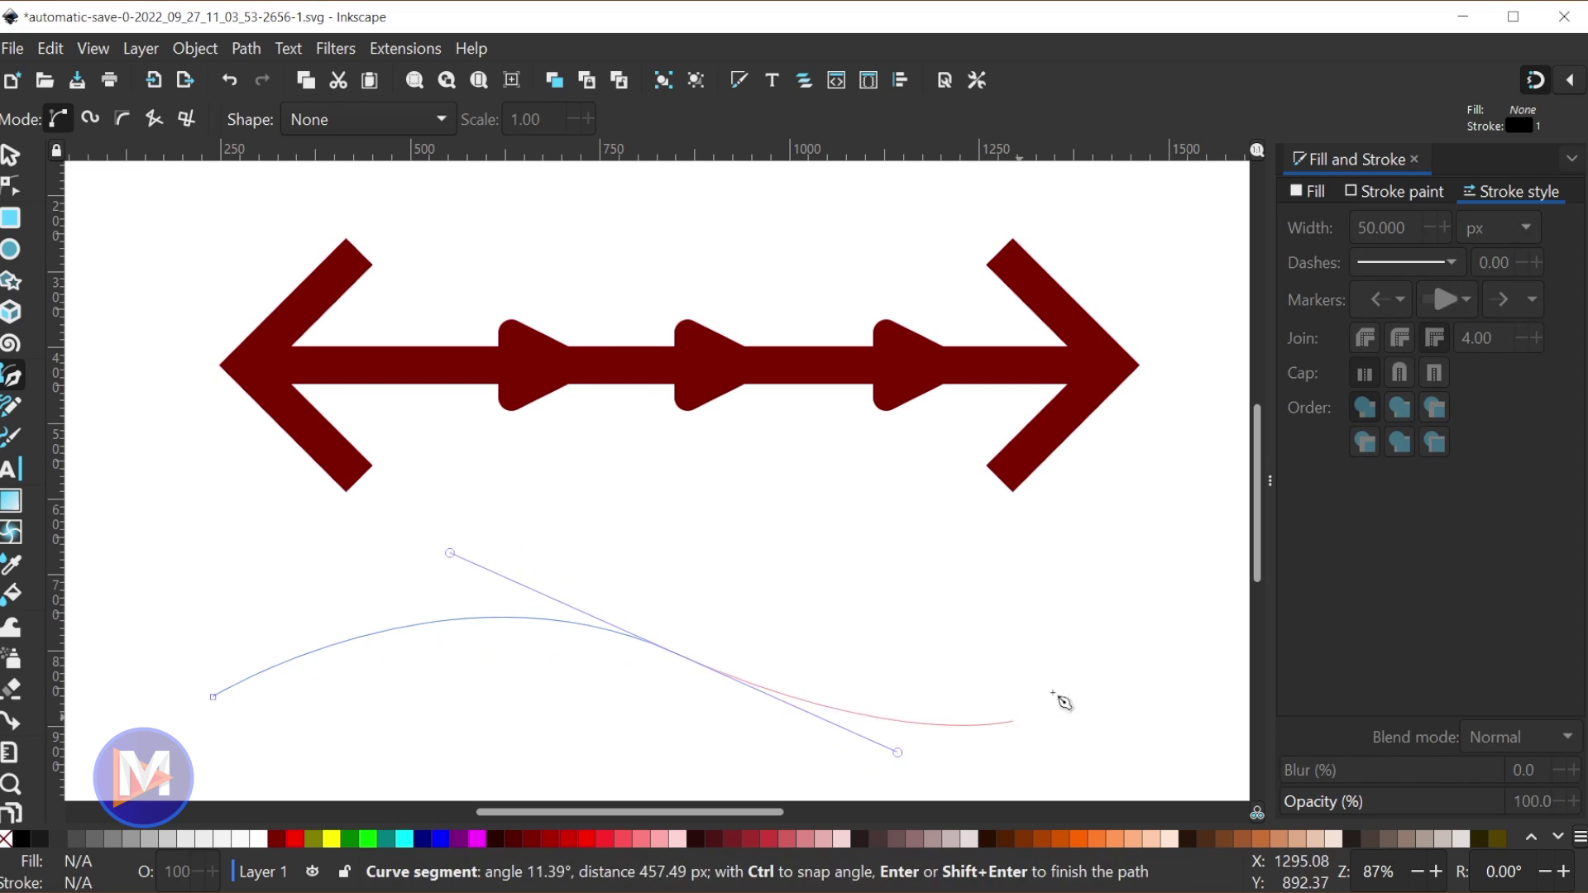
{"action": "left_click", "coordinate": [1146, 631]}
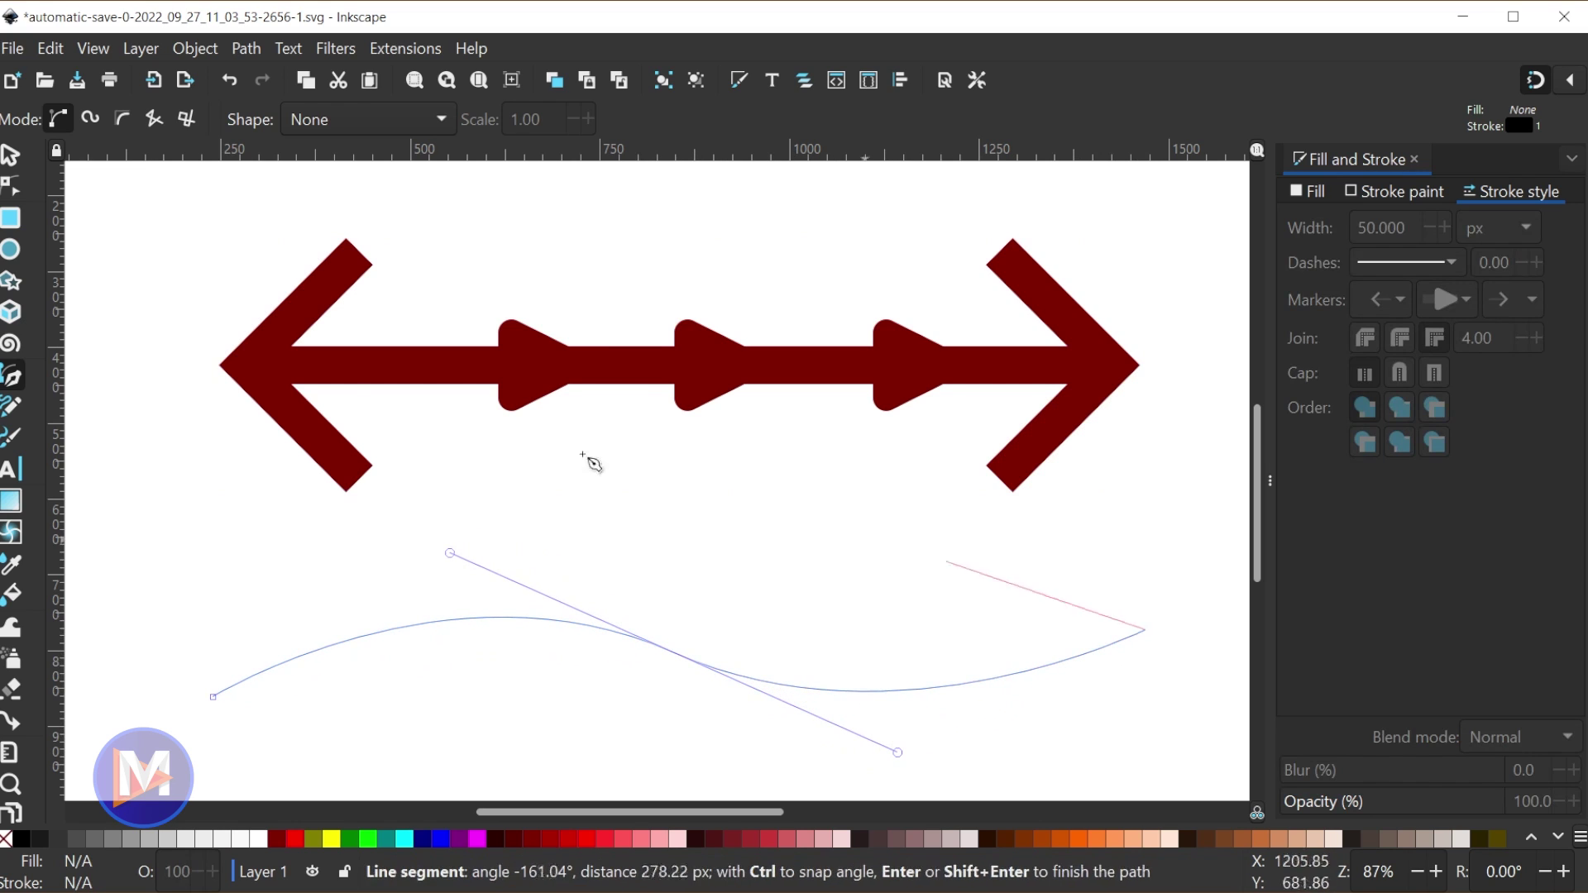
{"action": "key", "text": "s"}
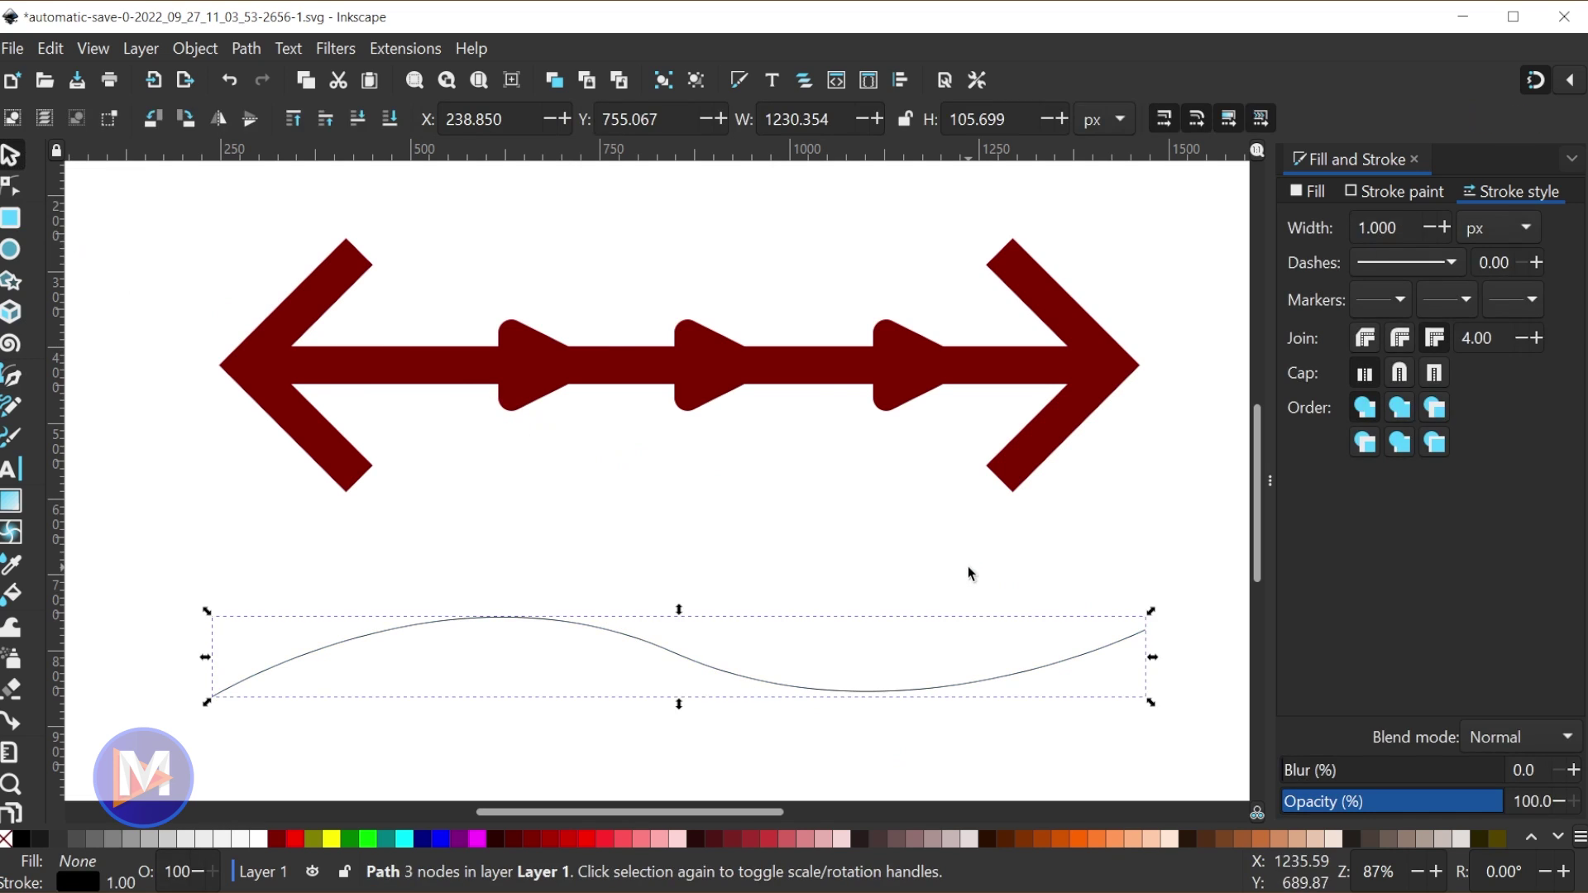
Step: Give the curve a 25 px stroke, a 4 1 dash pattern and a TriangleStart end arrowhead
{"action": "left_click_drag", "start_coordinate": [1411, 232], "coordinate": [1286, 216]}
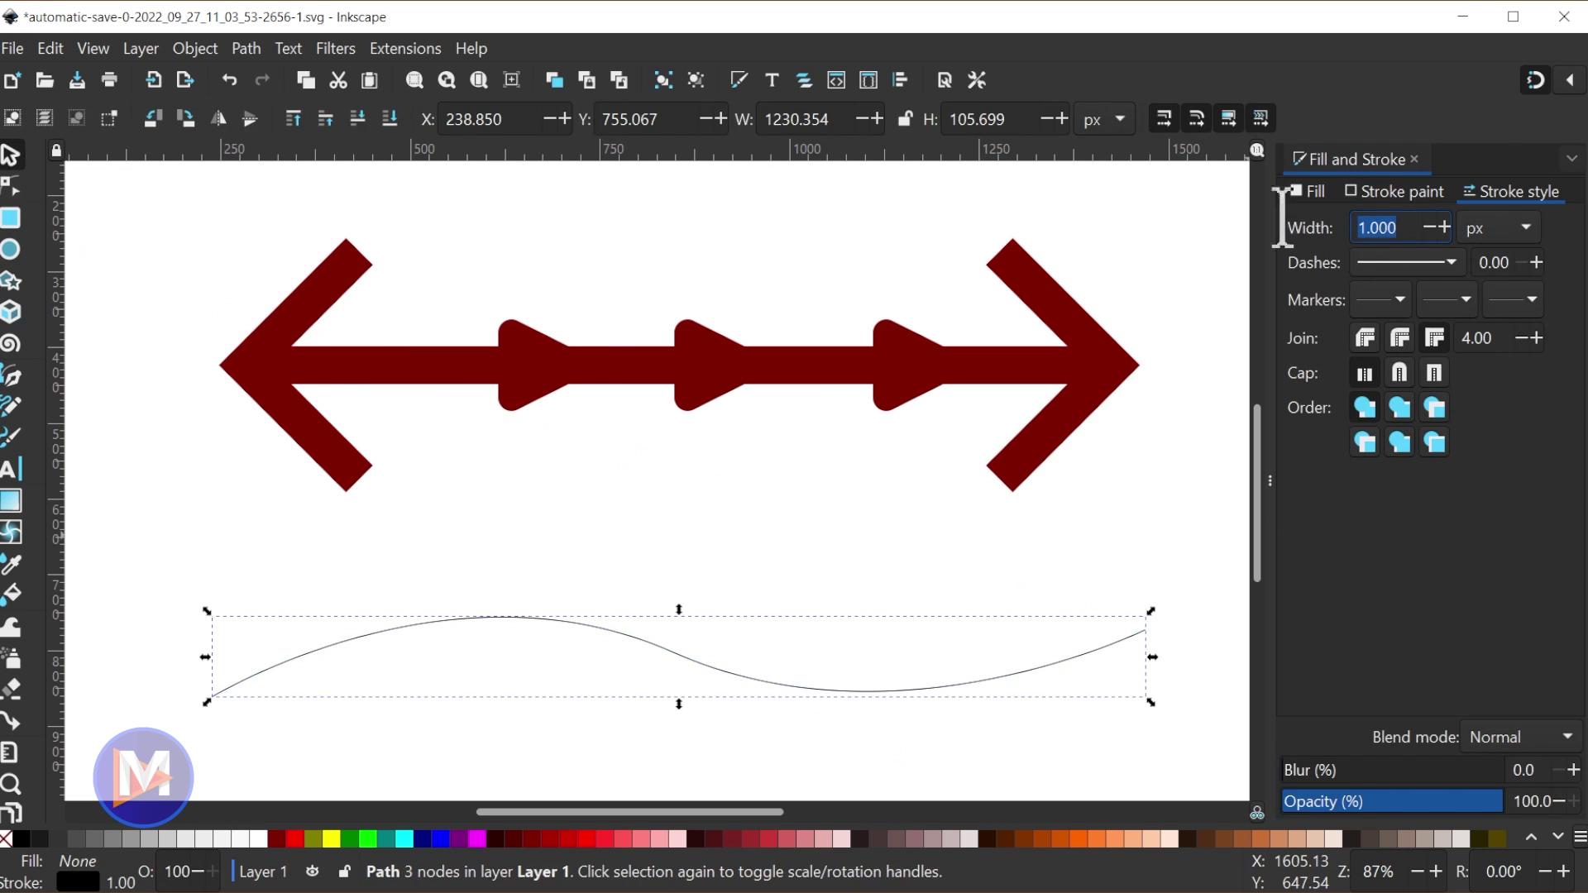
{"action": "type", "text": "25"}
{"action": "key", "text": "Return"}
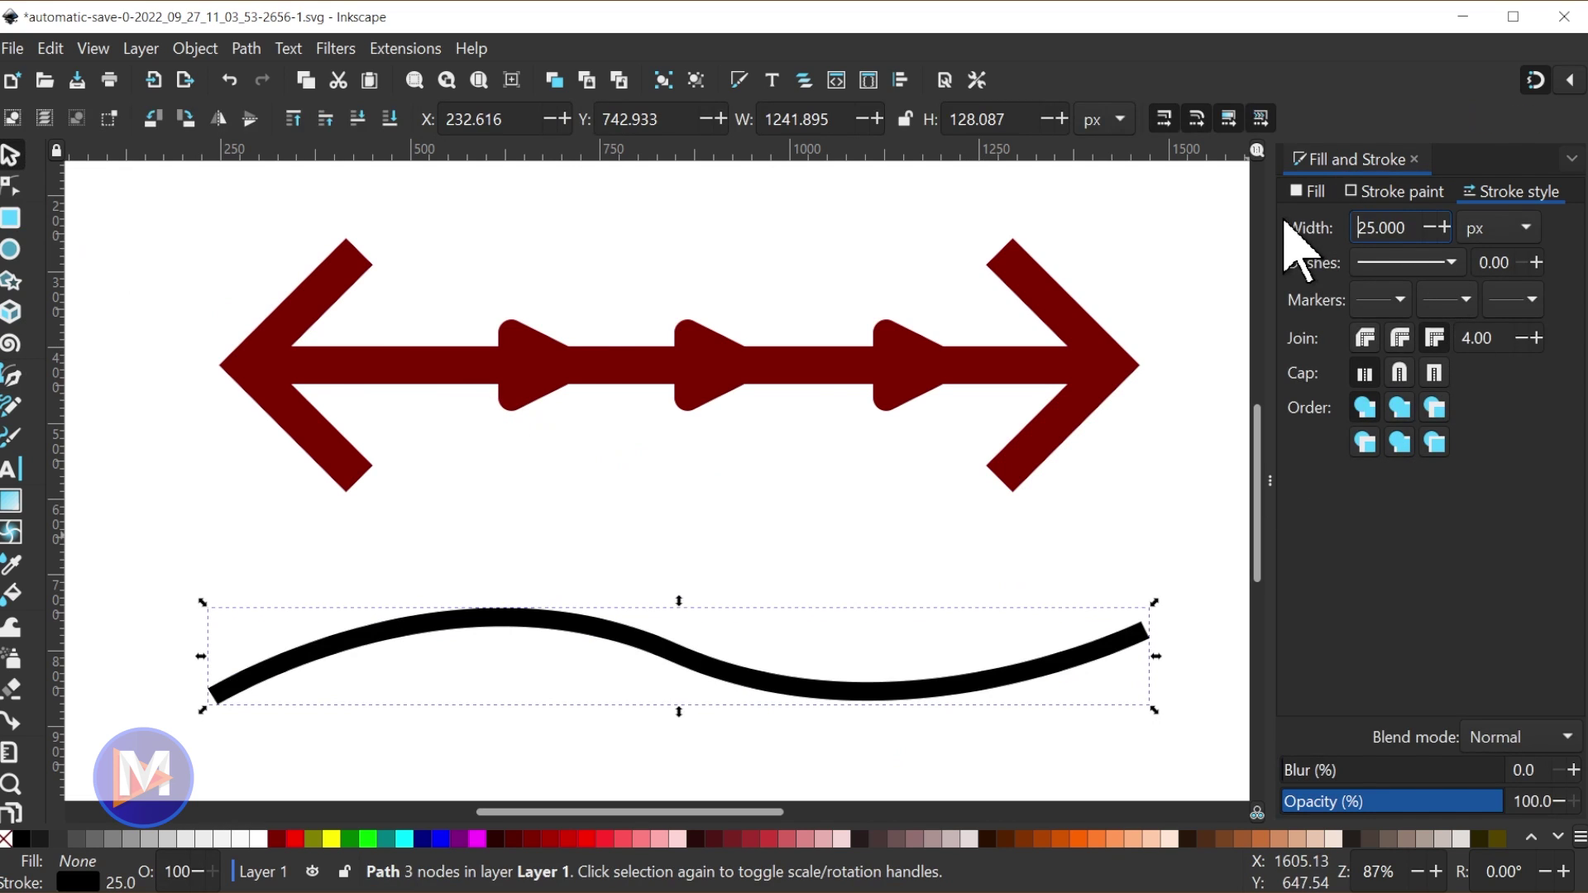
{"action": "left_click", "coordinate": [1427, 266]}
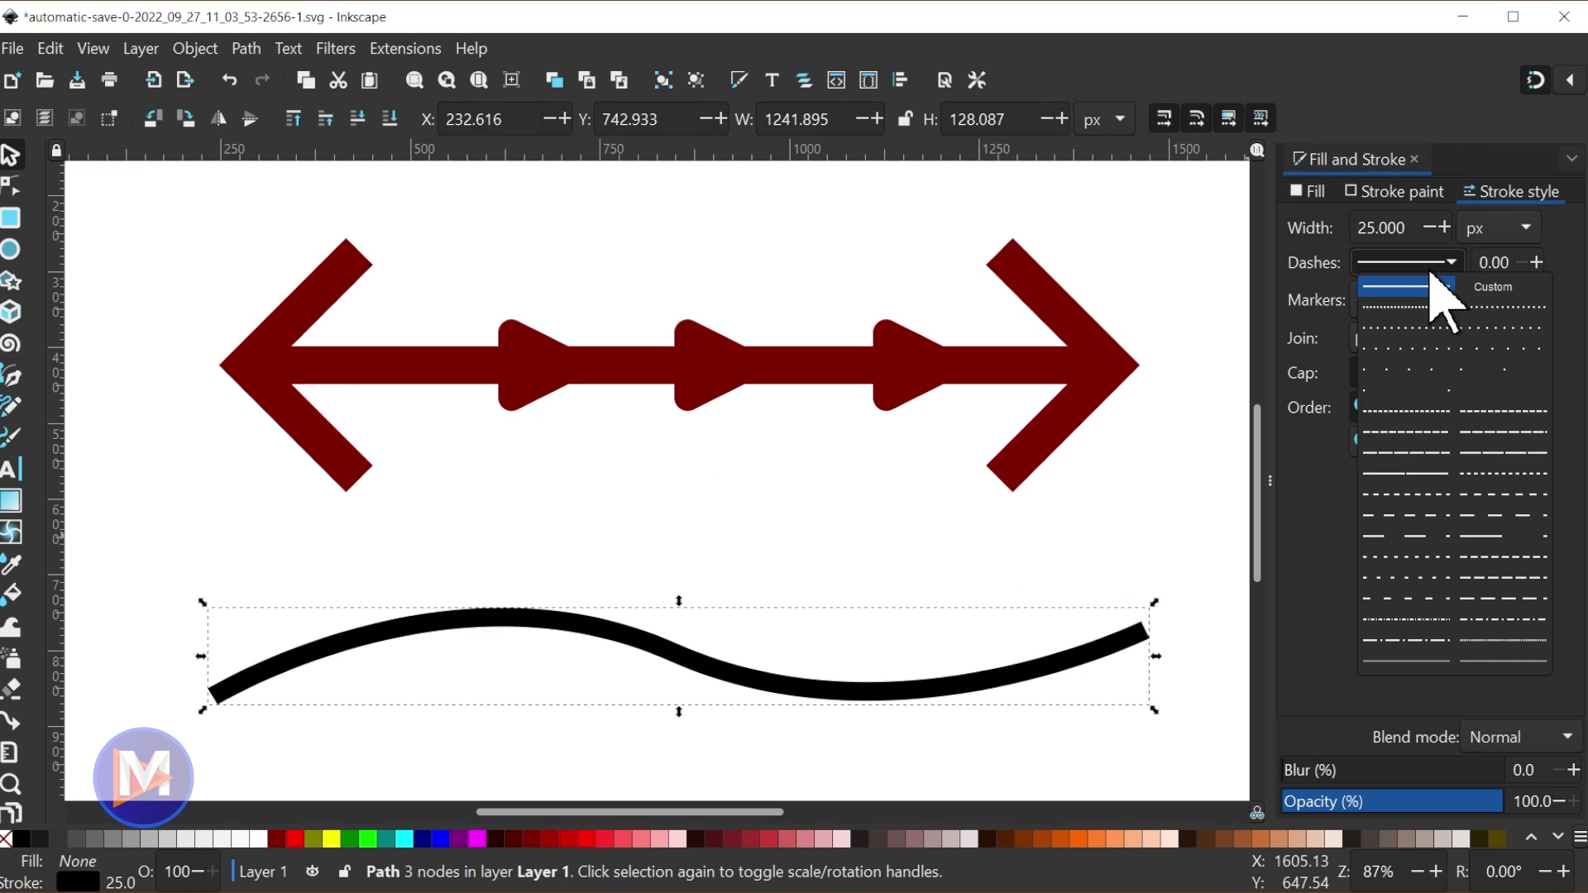
{"action": "left_click", "coordinate": [1434, 431]}
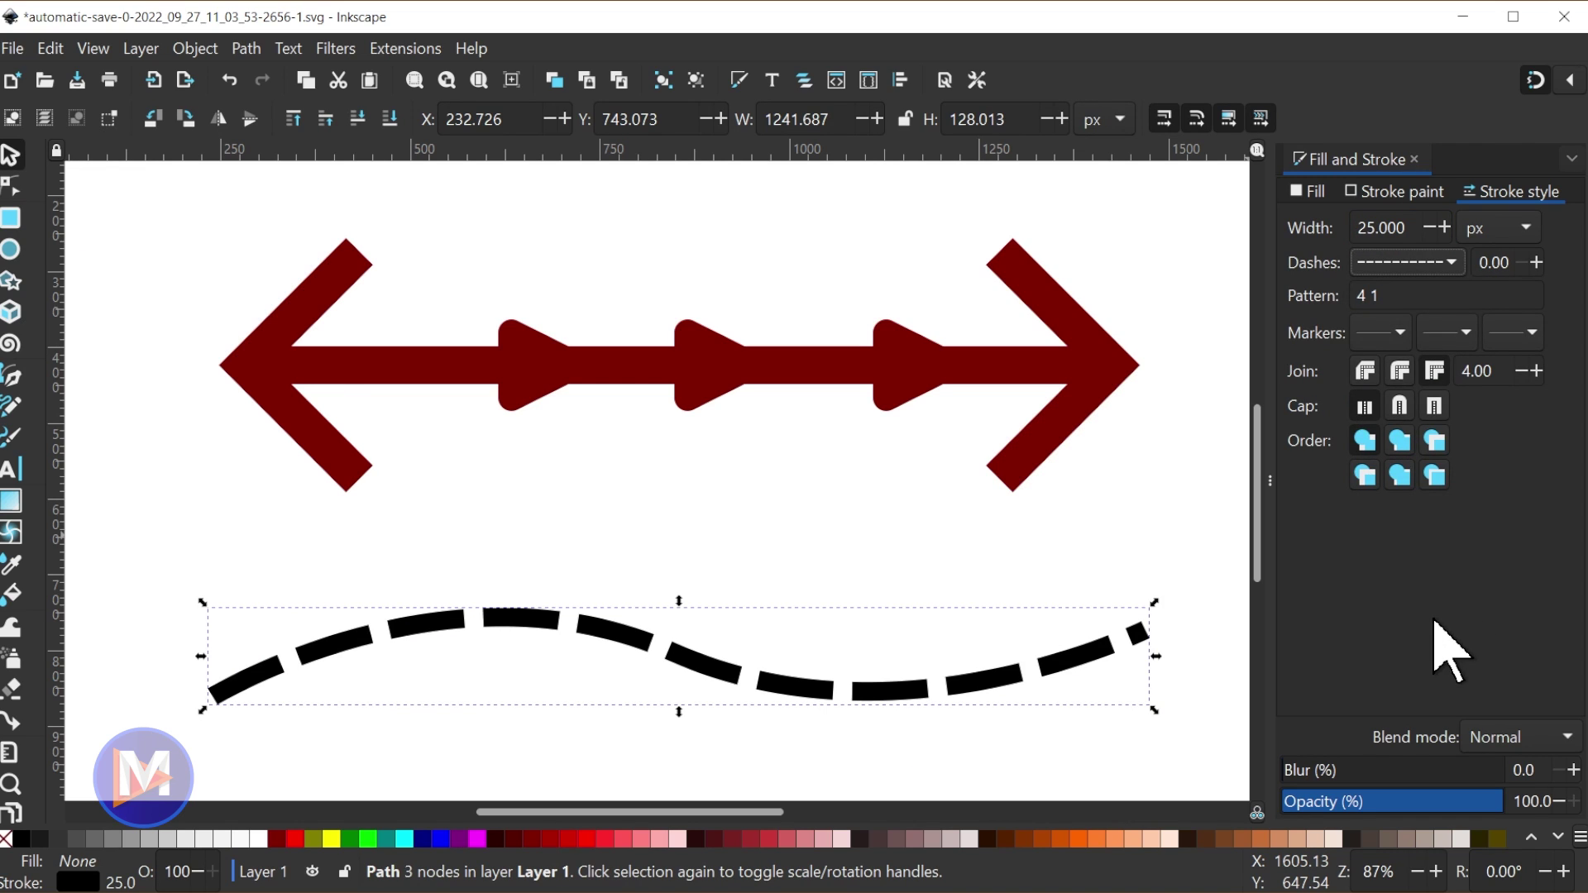
{"action": "left_click", "coordinate": [1513, 333]}
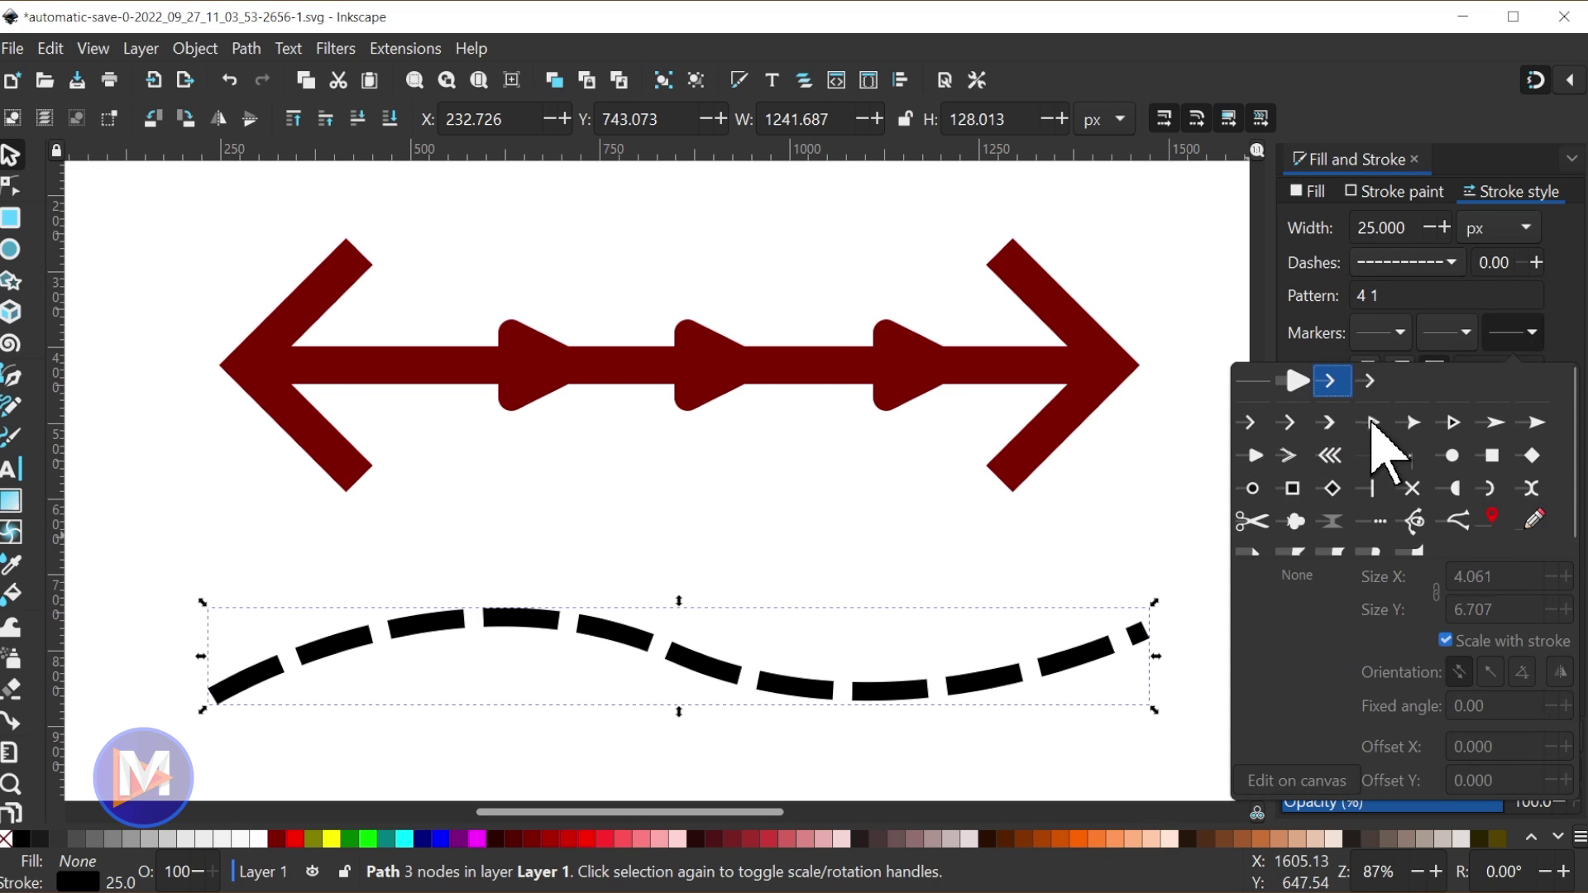
{"action": "left_click", "coordinate": [1370, 419]}
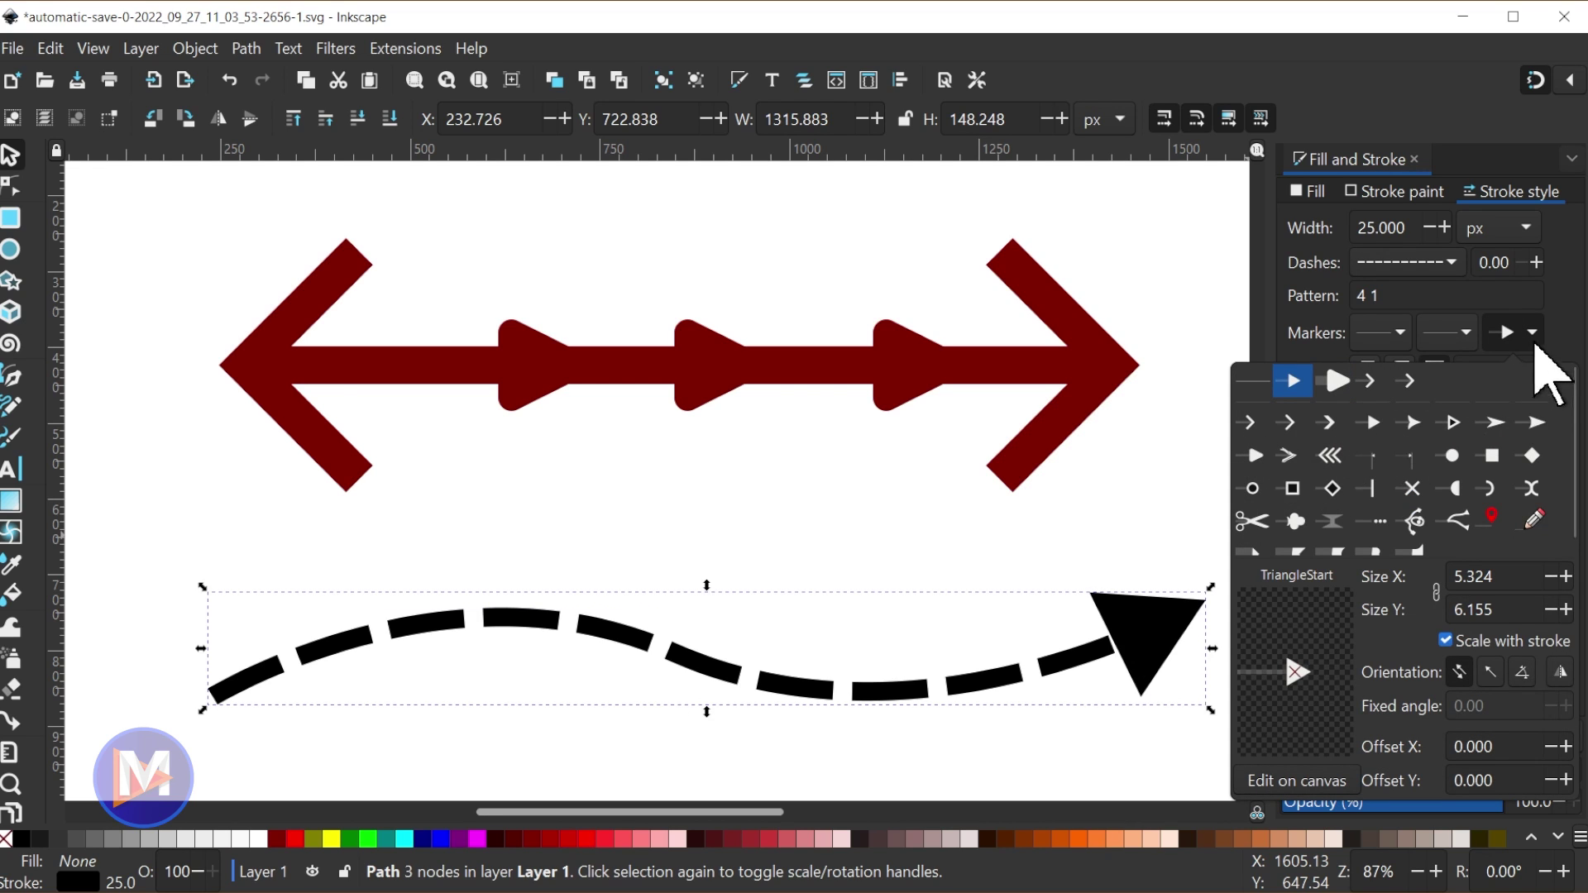
{"action": "left_click", "coordinate": [1532, 333]}
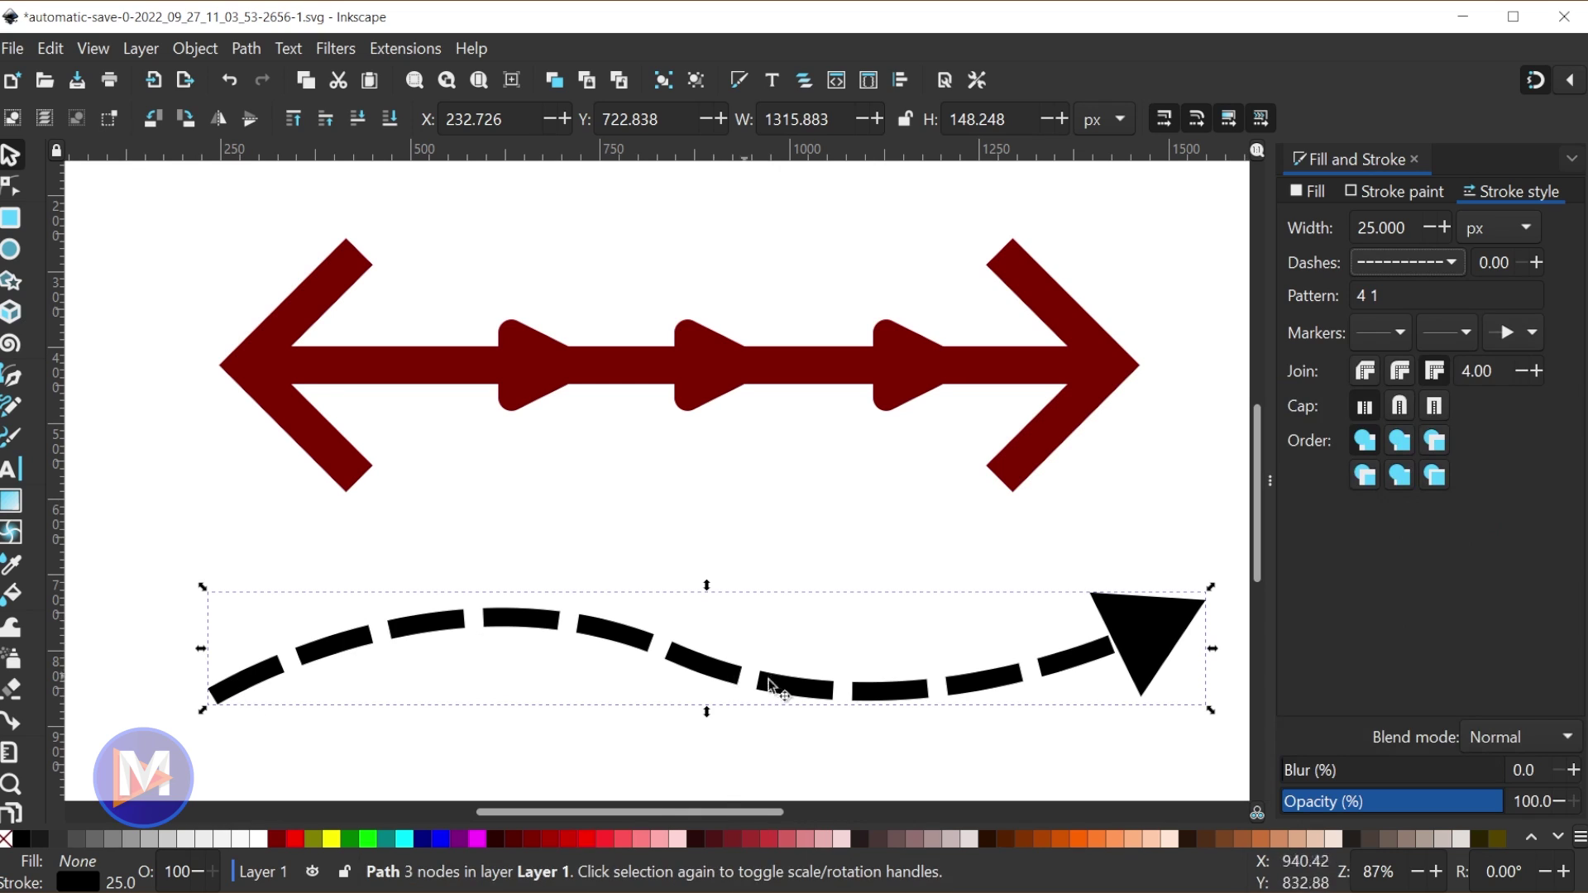